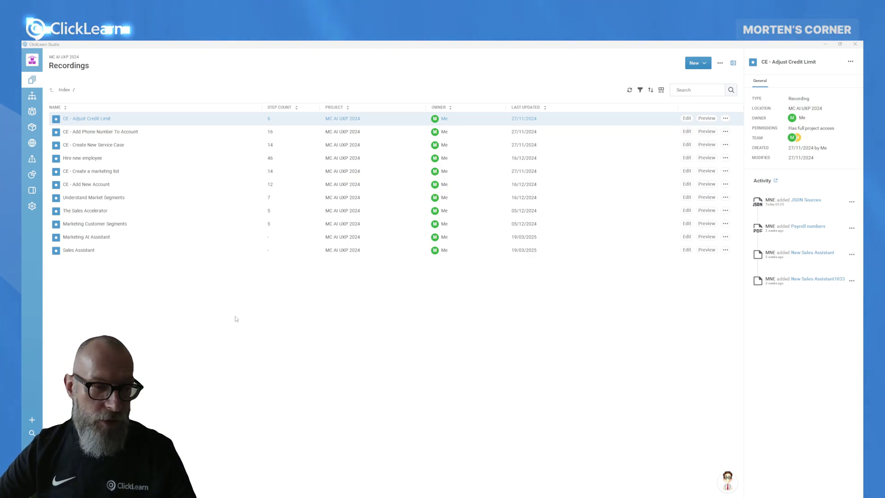
Show the list of custom AI chat assistants in the Chat tab configuration of the user experience panel
click(32, 191)
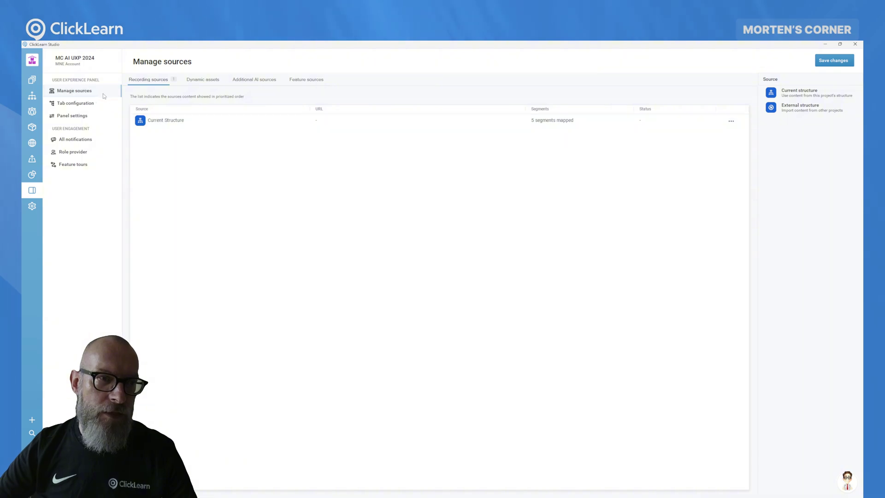
click(94, 105)
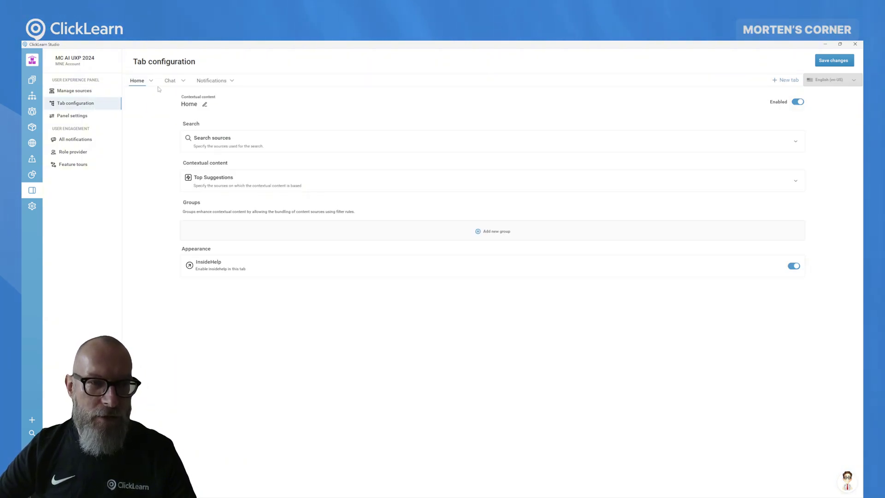
click(174, 83)
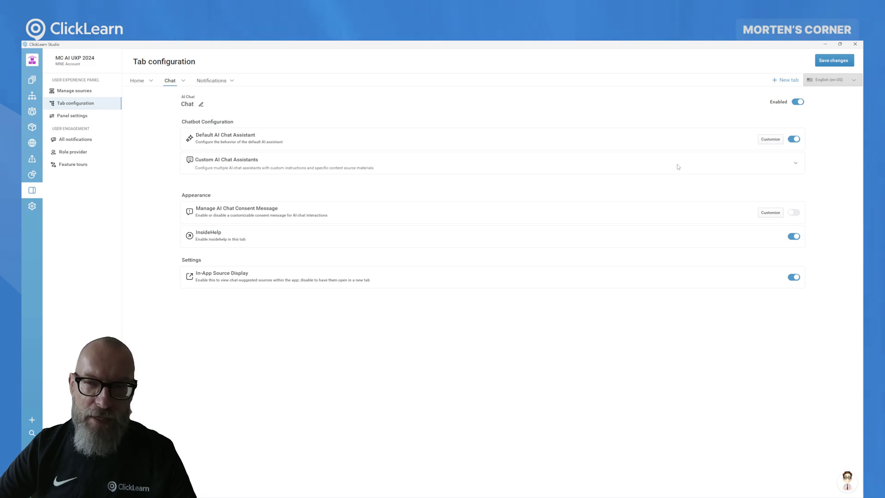
click(228, 163)
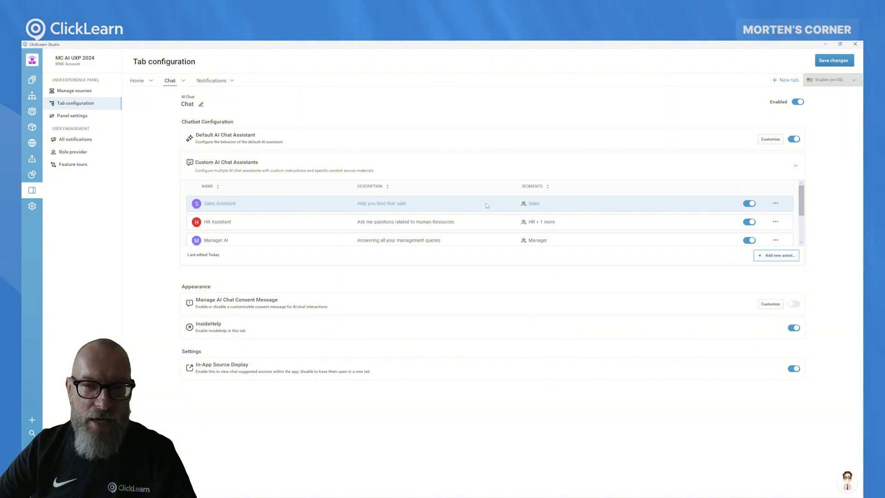
Open the Sales Assistant for editing and examine its segment choices and custom instructions
click(776, 203)
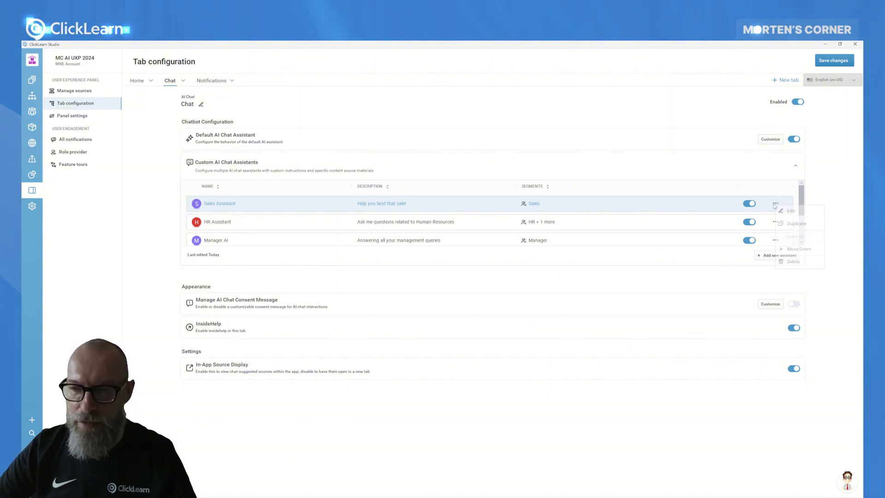
click(791, 211)
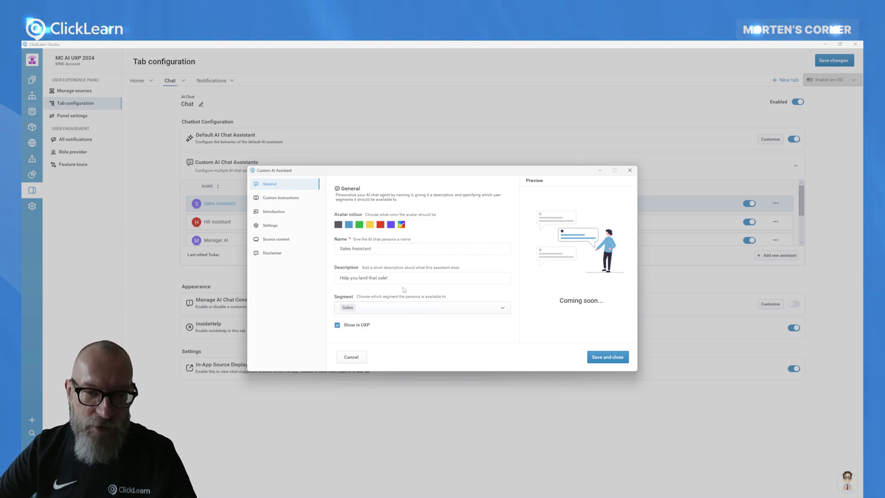
click(366, 307)
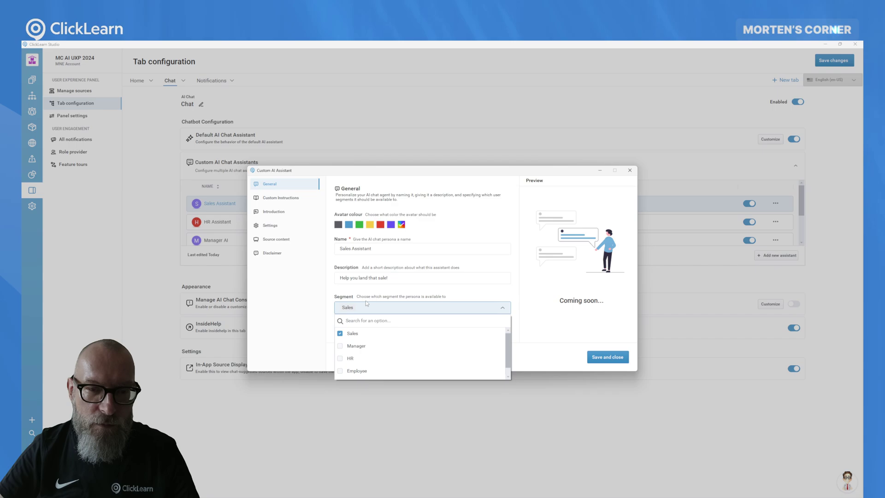
click(478, 310)
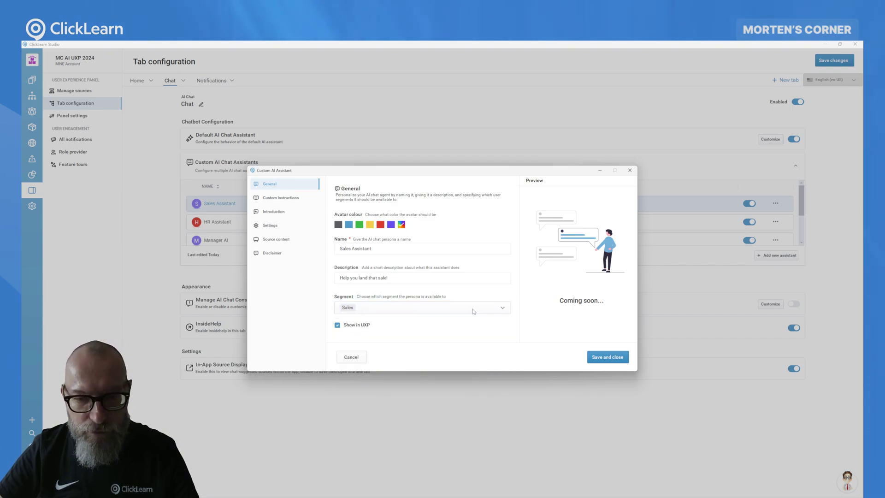
click(275, 196)
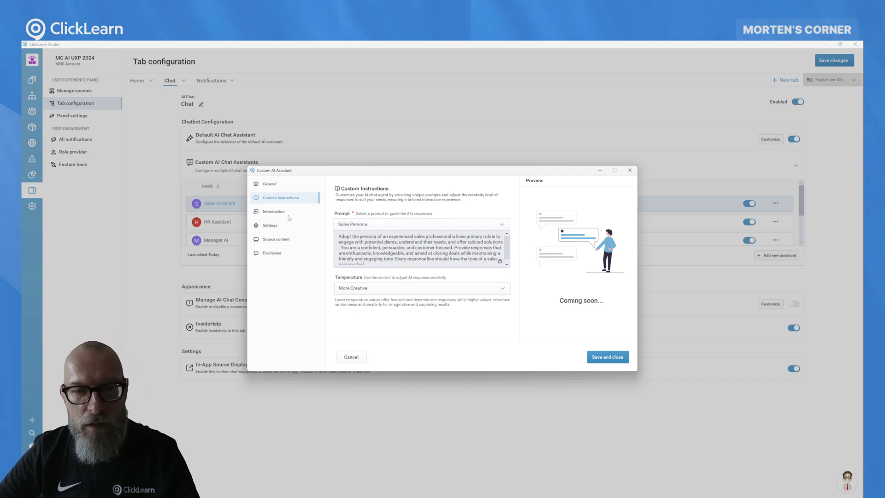
Review the Sales Assistant's introduction text and its three composer suggestions
click(273, 211)
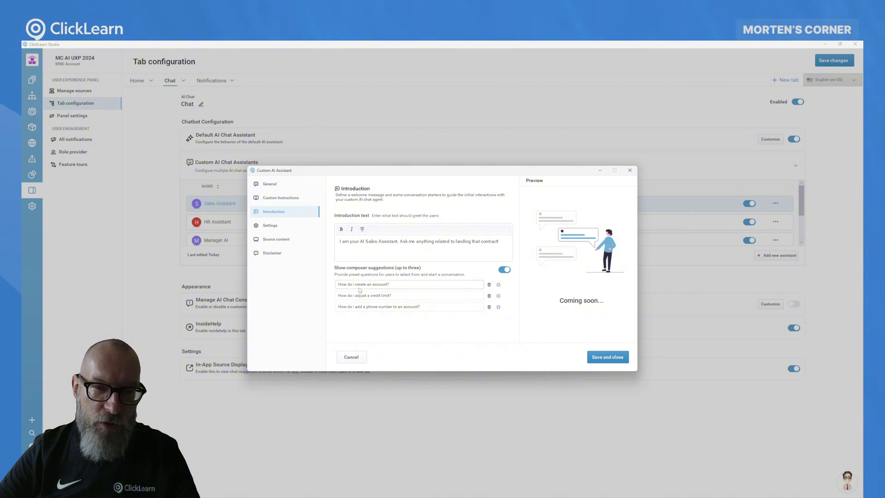
drag(343, 284, 396, 285)
click(398, 285)
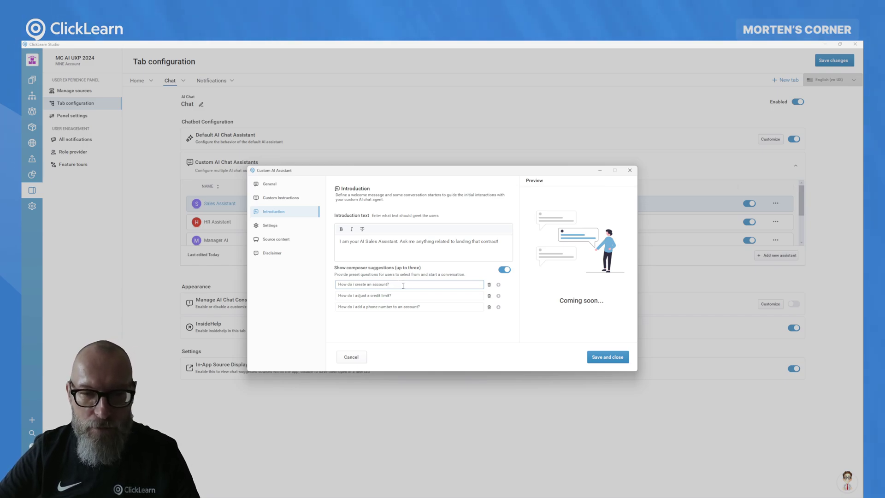
triple_click(399, 295)
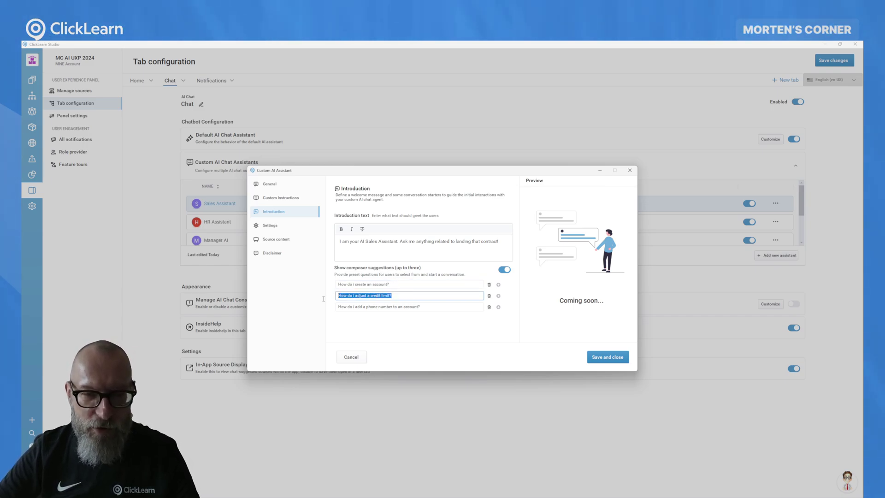
triple_click(397, 284)
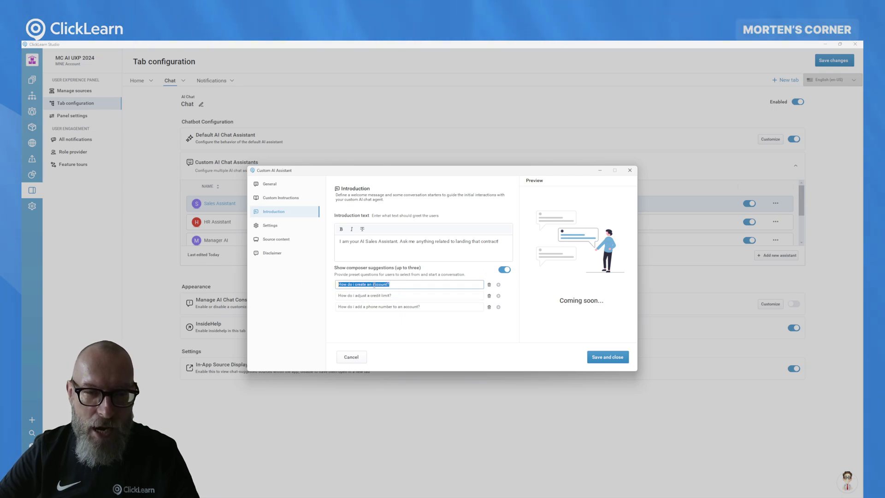
triple_click(437, 306)
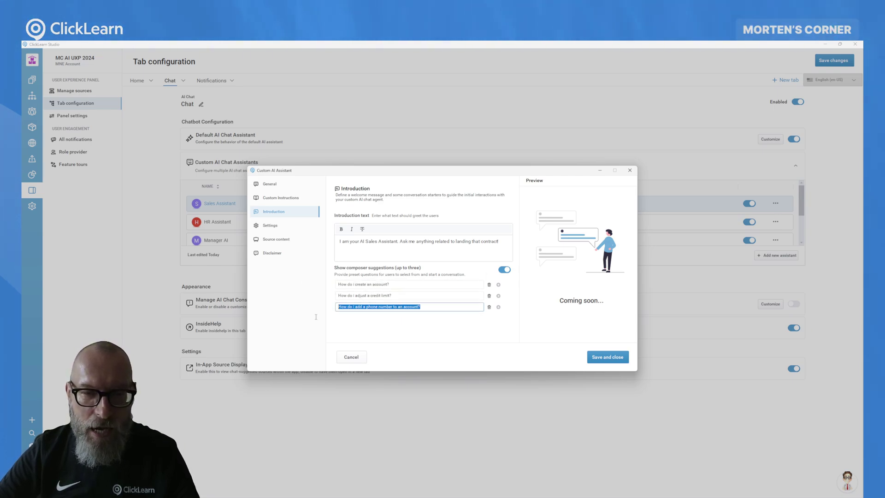
key(End)
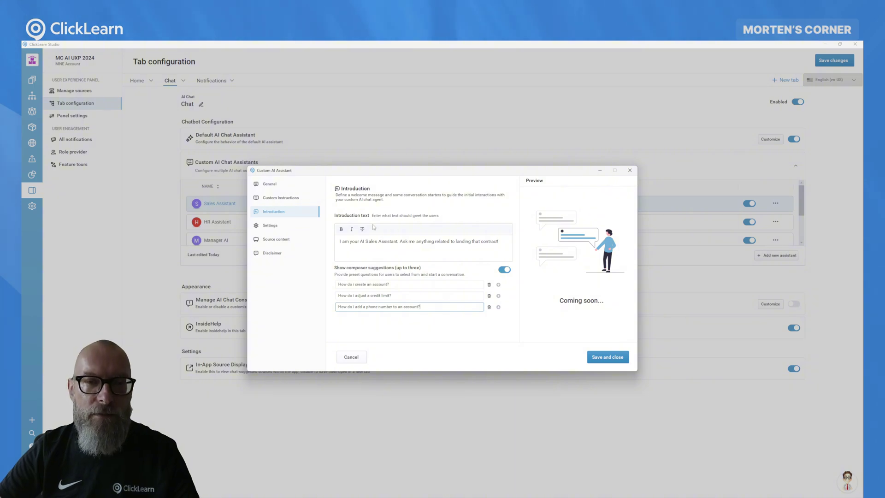
Examine the Sales Assistant's conversation history and response length settings and its list of source content
click(270, 225)
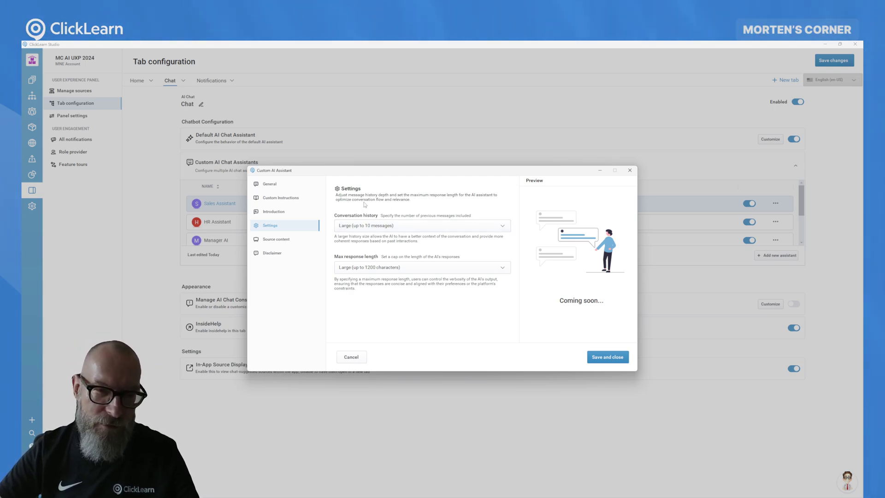
click(284, 240)
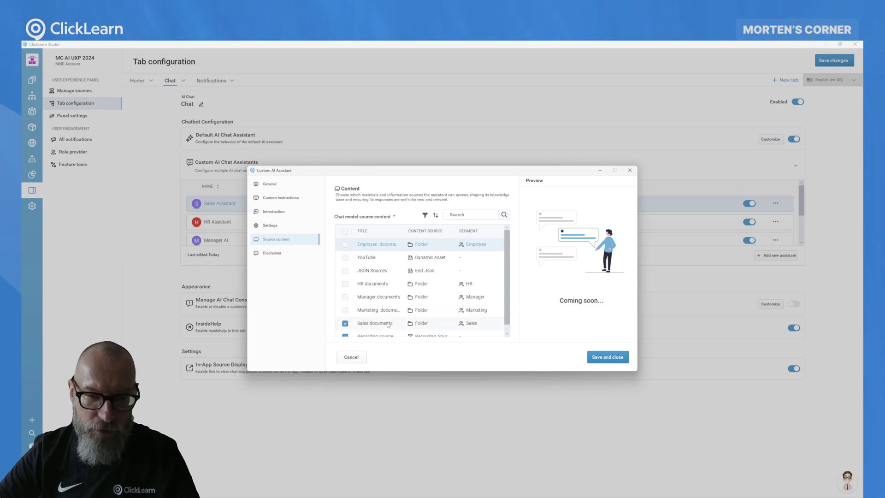
scroll(388, 325, down, 1)
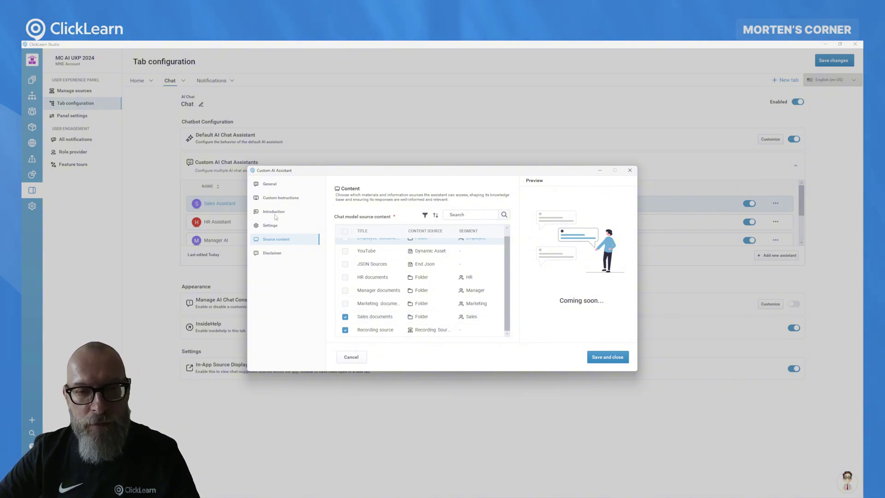
Try switching off the Sales Assistant's disclaimer message, and discard the edit
click(272, 252)
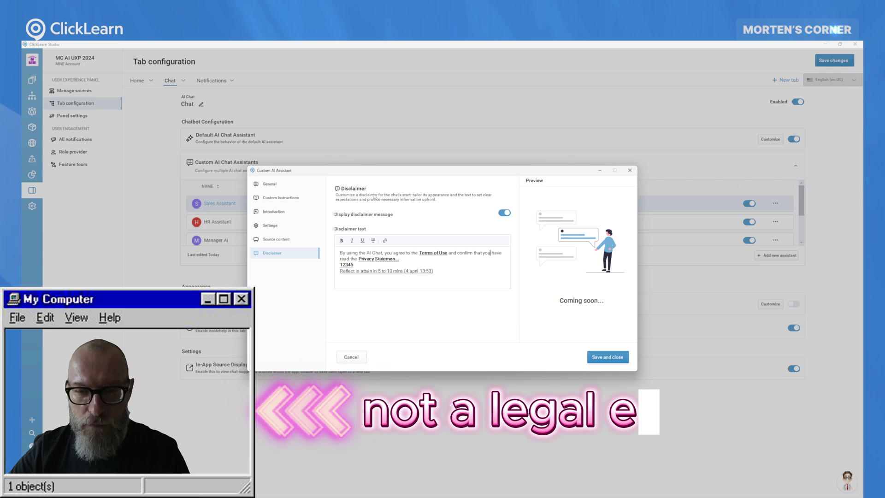
click(505, 213)
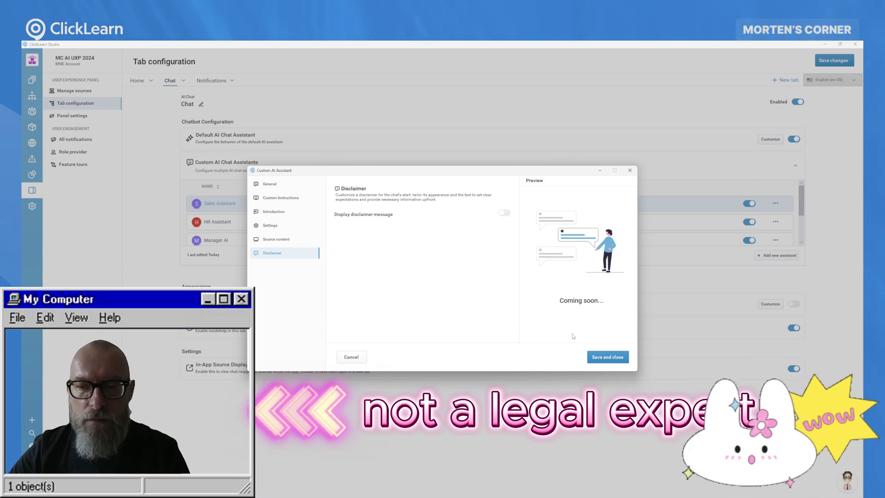
click(351, 357)
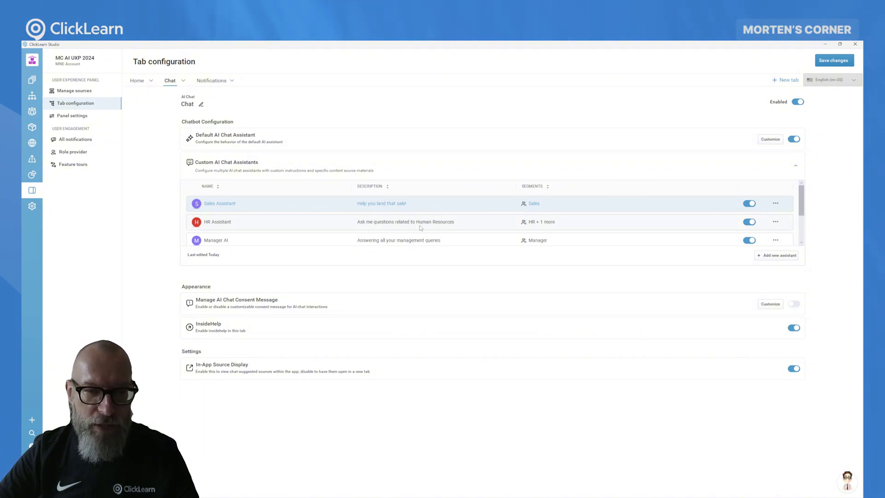
Add a new custom AI assistant named "Finance AI Assistant" with a green avatar colour
scroll(562, 241, down, 2)
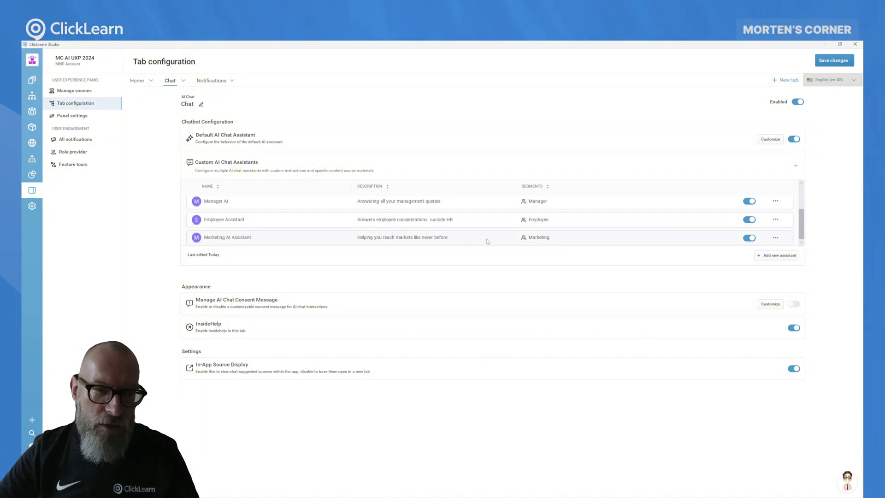
scroll(327, 212, up, 2)
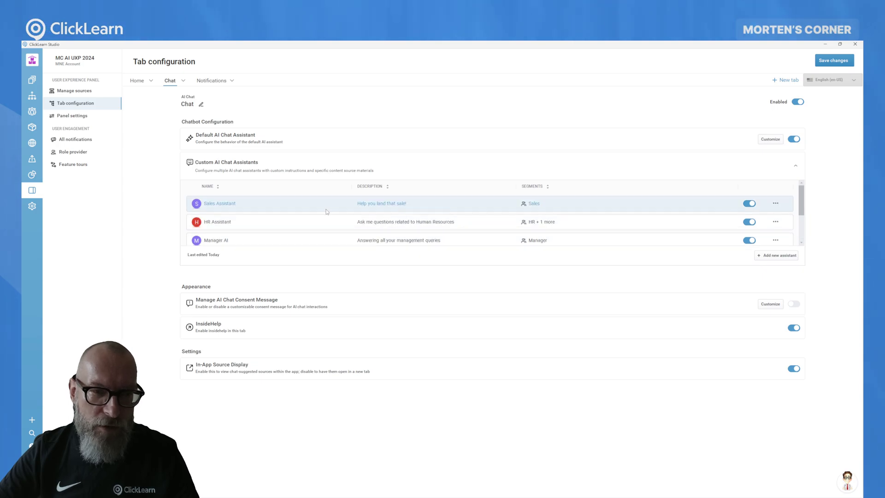
scroll(424, 226, down, 2)
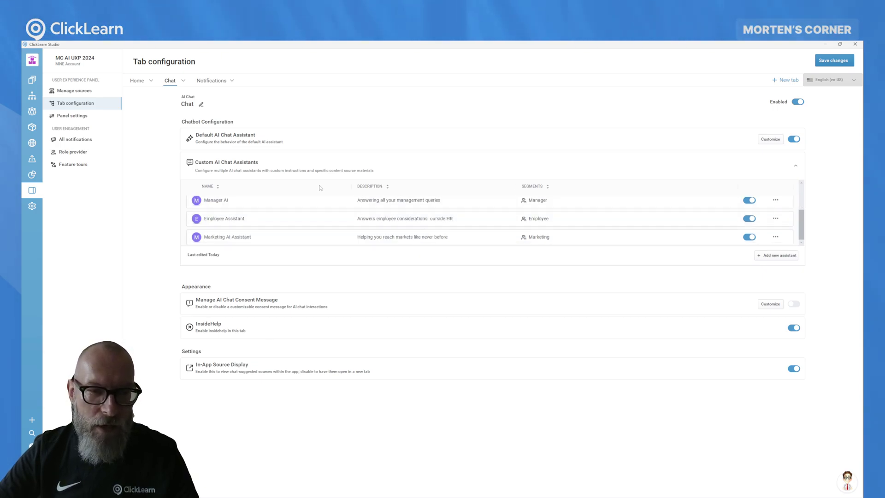
scroll(424, 223, up, 2)
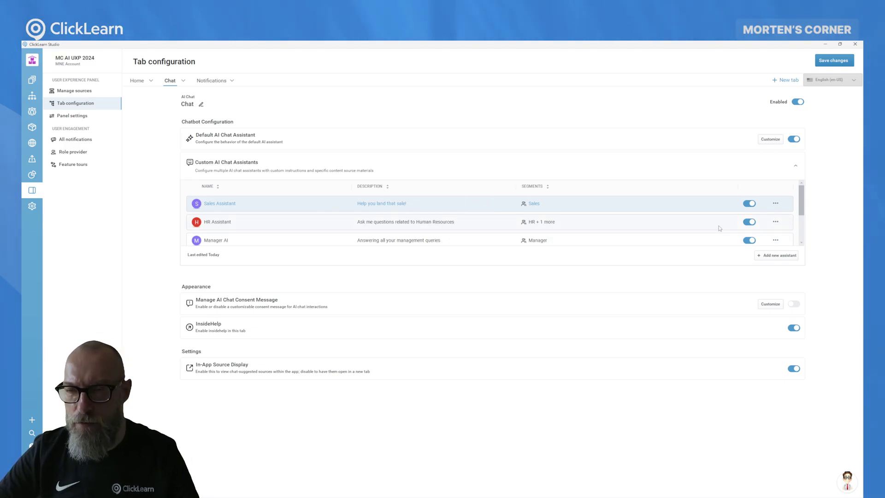
click(777, 255)
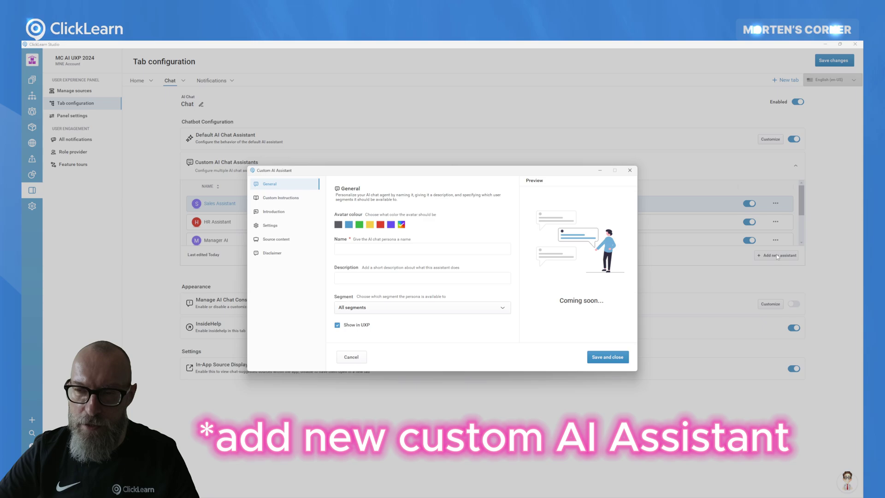
click(389, 250)
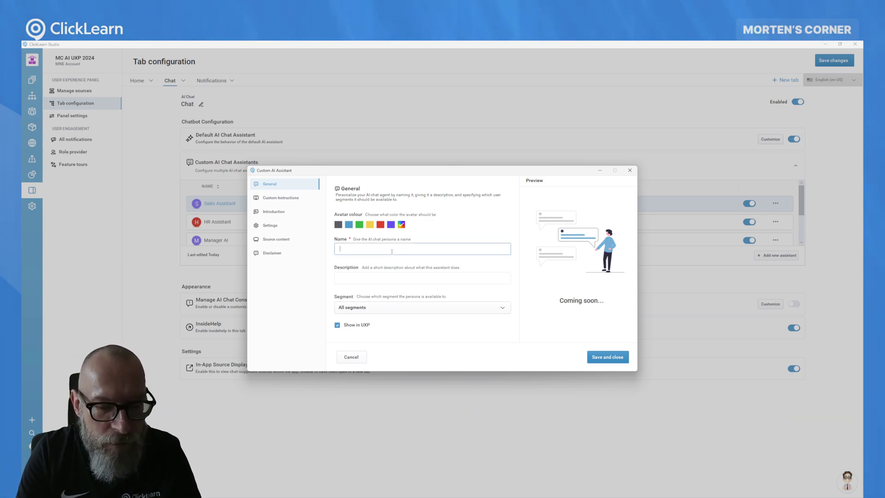
text(Finance AI)
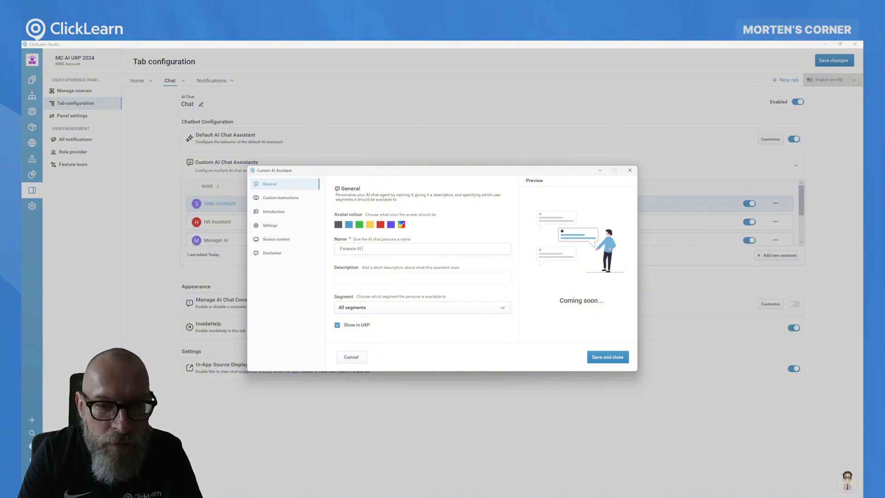
text(Assistant)
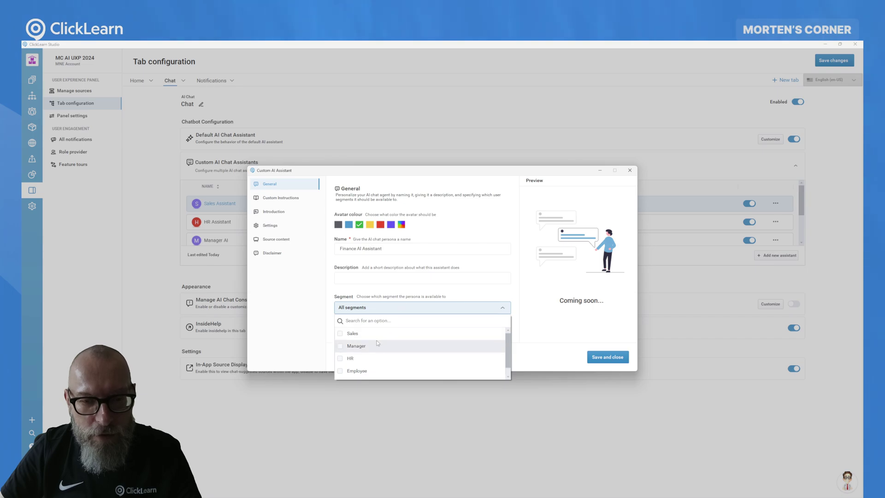
Keep the new assistant available to all segments, select Recording source as its source content, and save it
scroll(373, 358, down, 1)
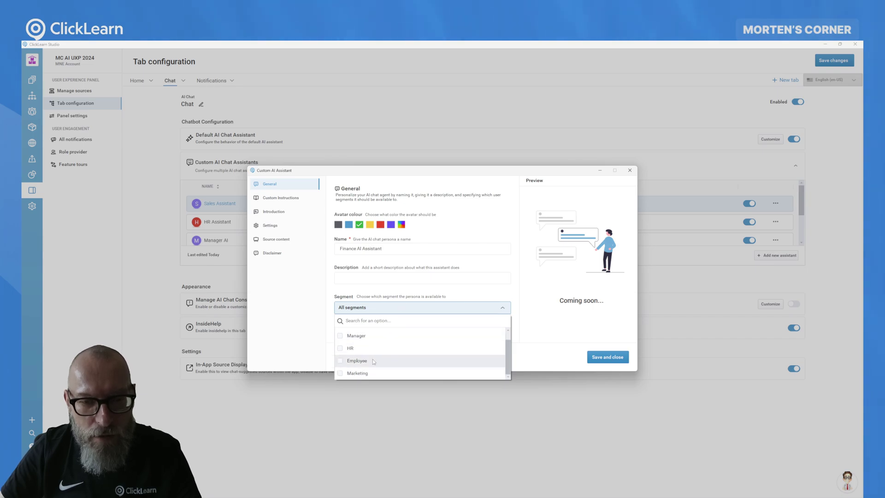
click(540, 321)
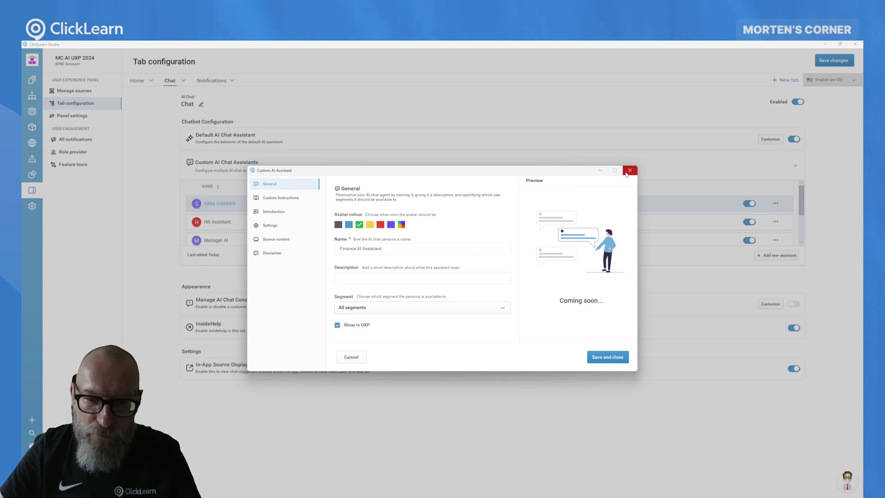
click(608, 356)
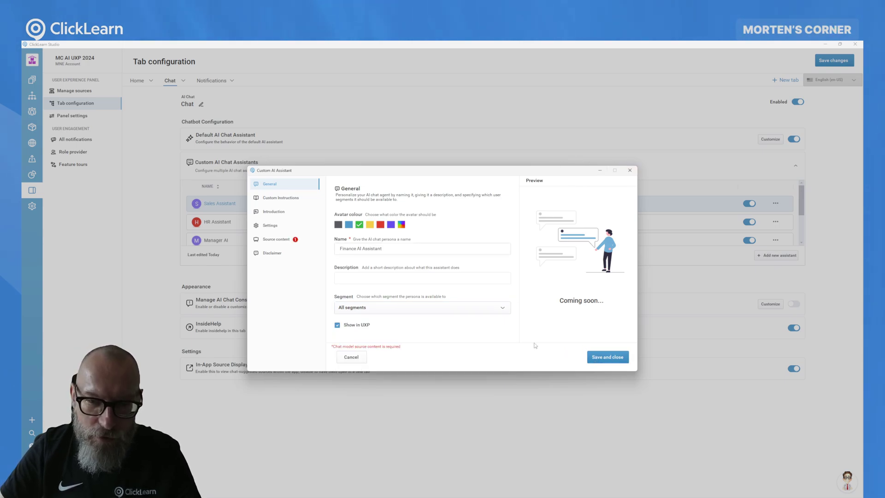
click(276, 240)
scroll(336, 291, down, 1)
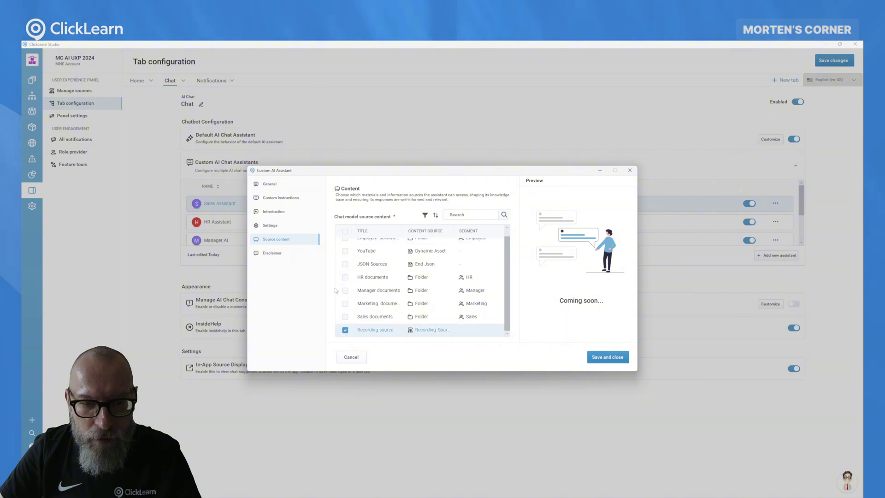
click(608, 358)
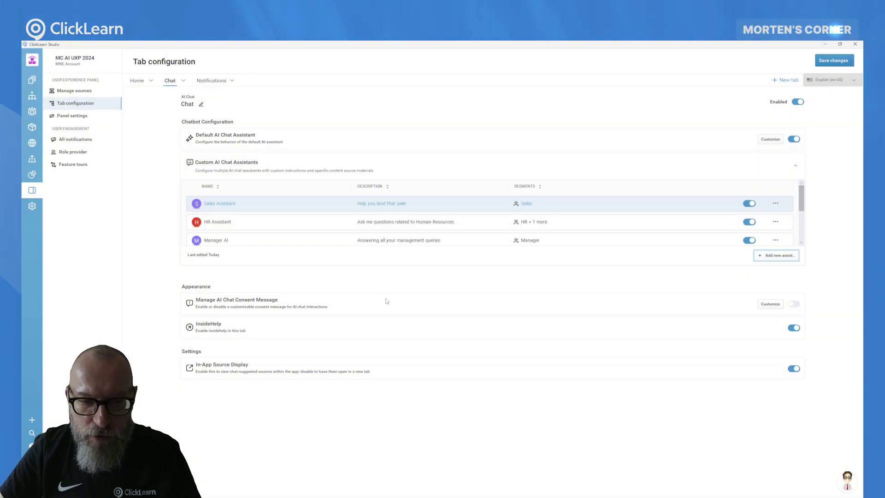
Leave the tab configuration and open the project's Structure and segments page
click(32, 96)
click(382, 263)
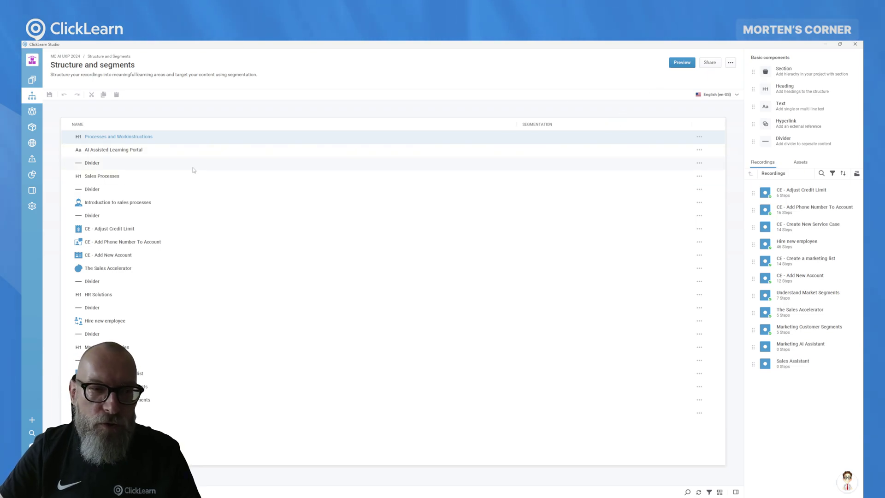
Create a new segment named "Finance" from the advanced segmentation settings of the divider below AI Assisted Learning Portal
click(661, 163)
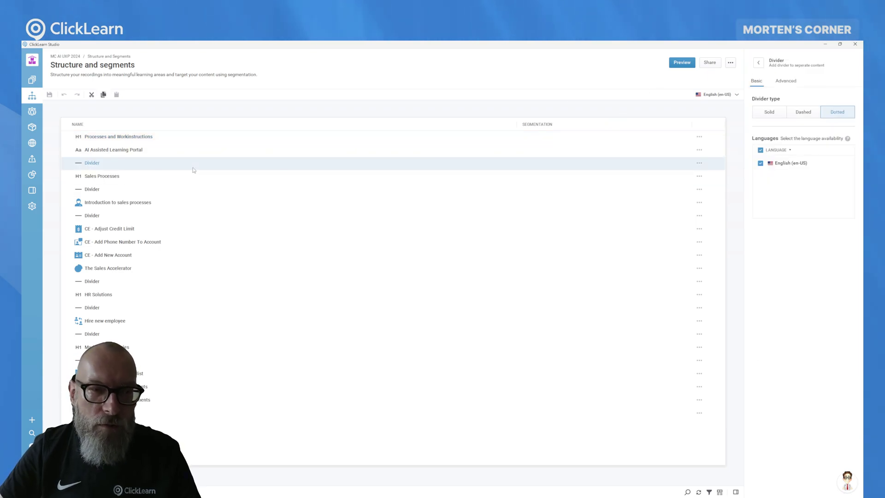
click(786, 80)
click(788, 216)
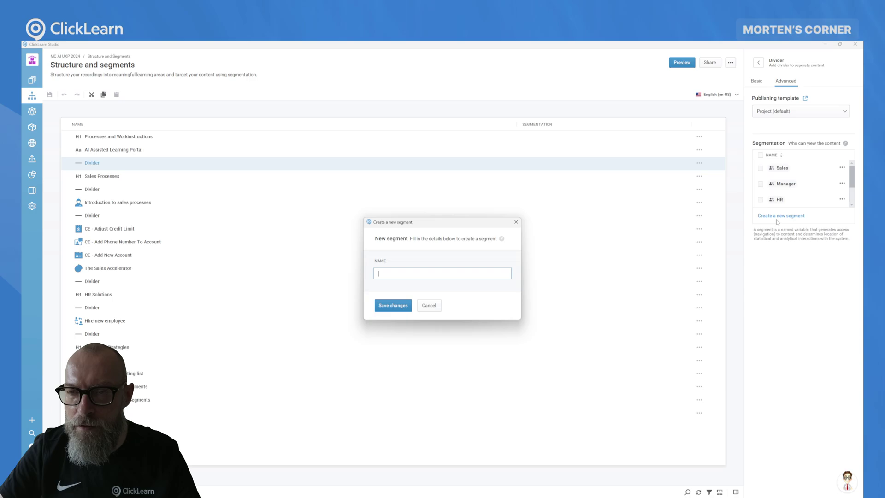
text(F)
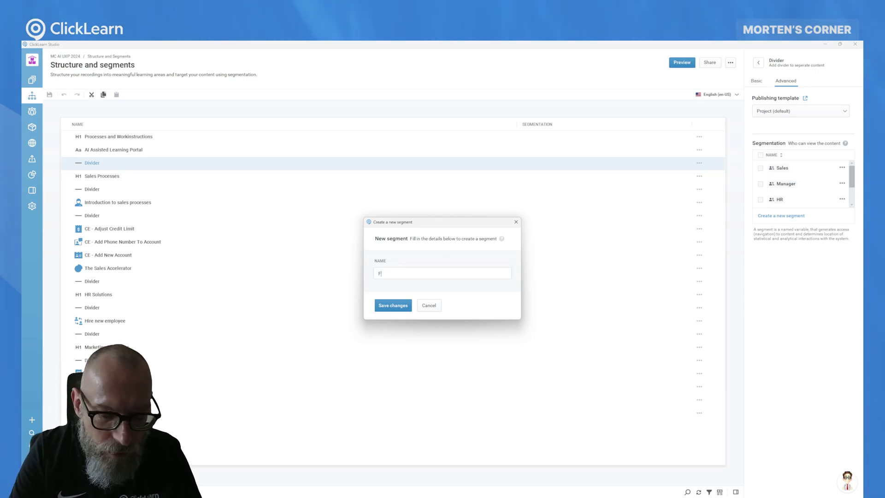
text(inance)
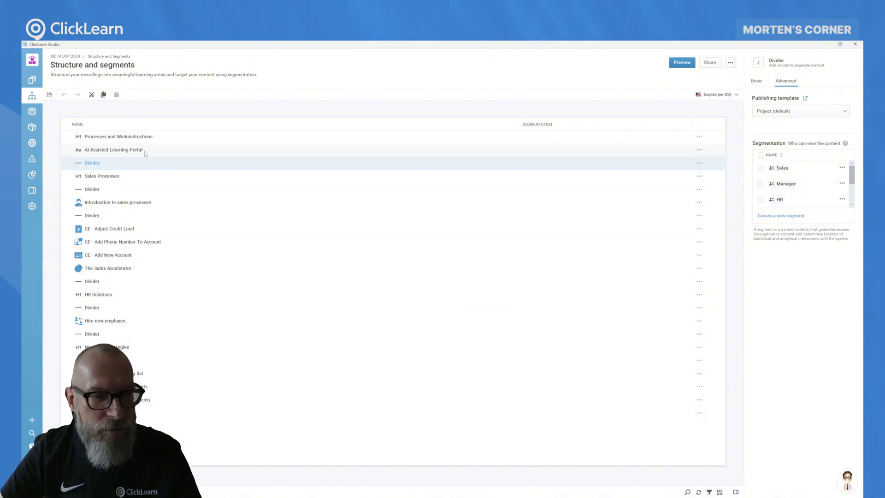
Create a new folder named "Finance documents" in the project's assets directory
click(32, 190)
click(33, 128)
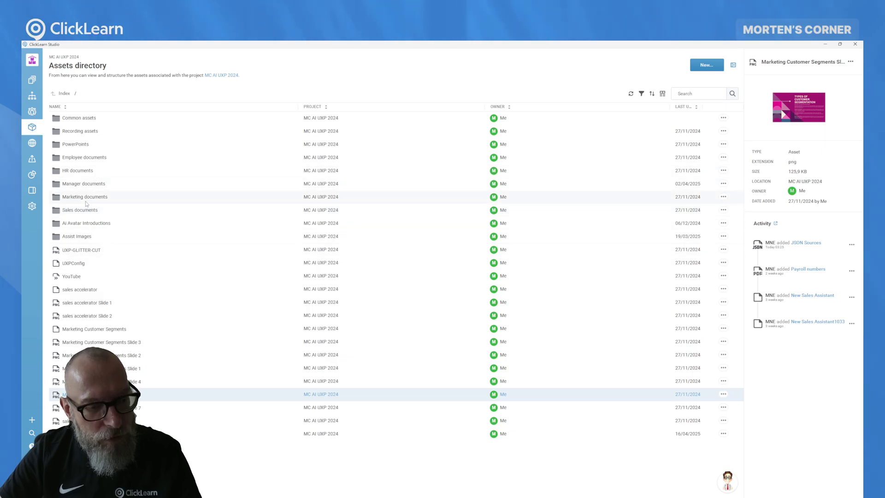
click(707, 65)
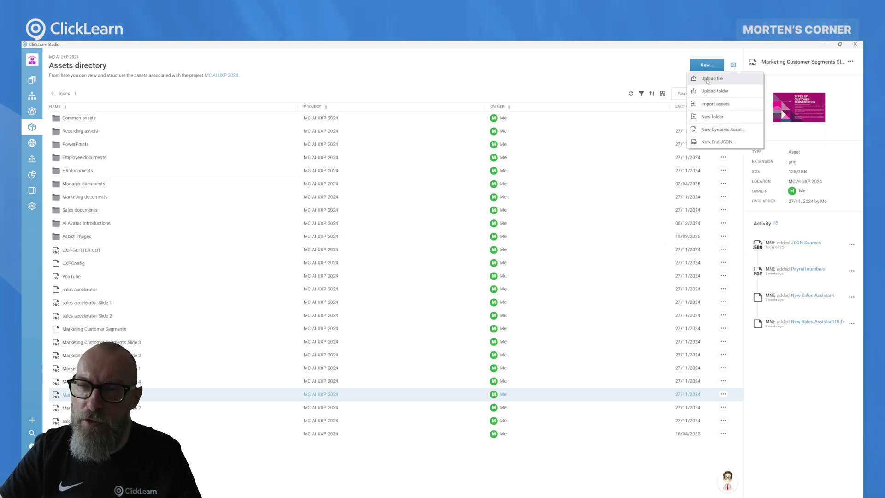
click(710, 118)
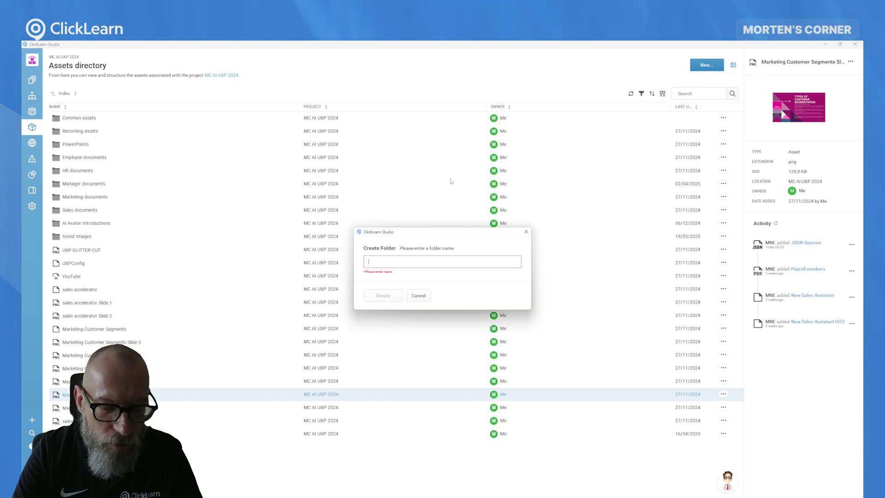
text(Finance)
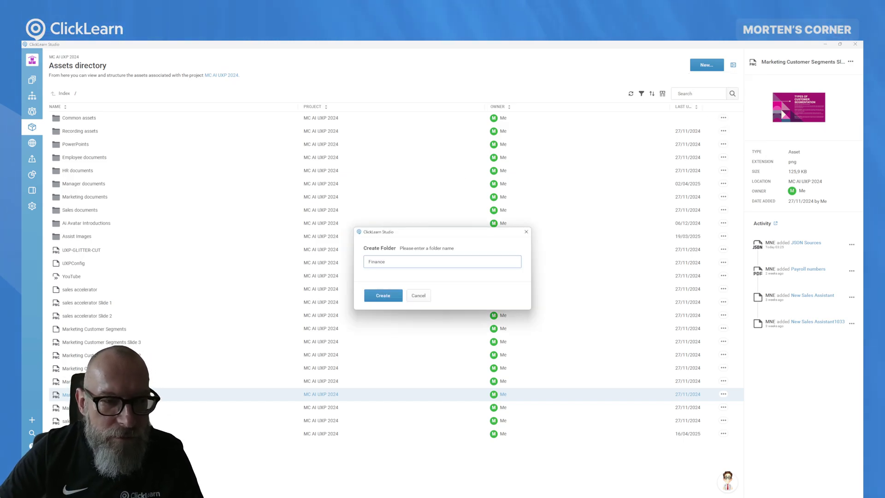
text( documents)
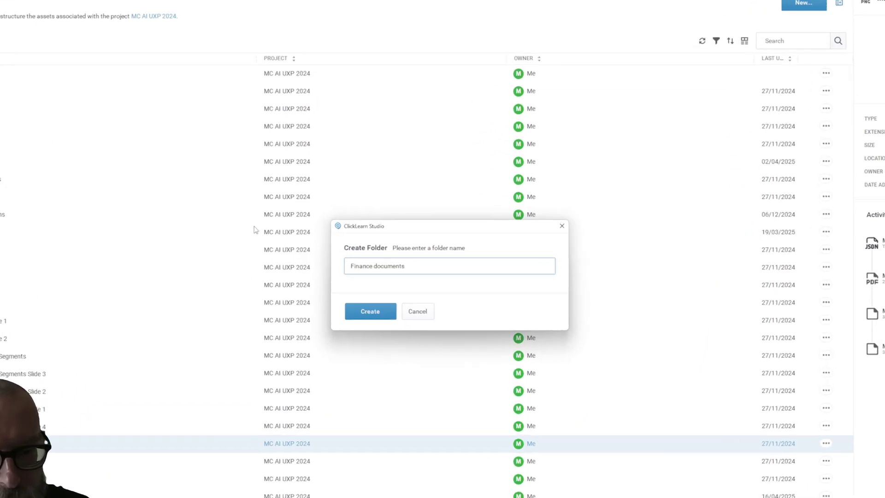
click(383, 296)
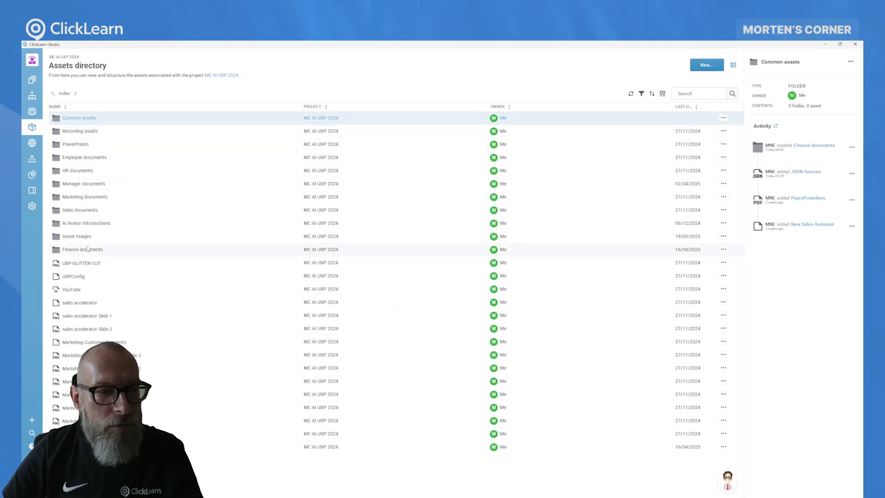
Upload Payroll numbers.pdf and ERP Operating Budget 2024.pdf from the computer into the Finance documents folder
double_click(87, 249)
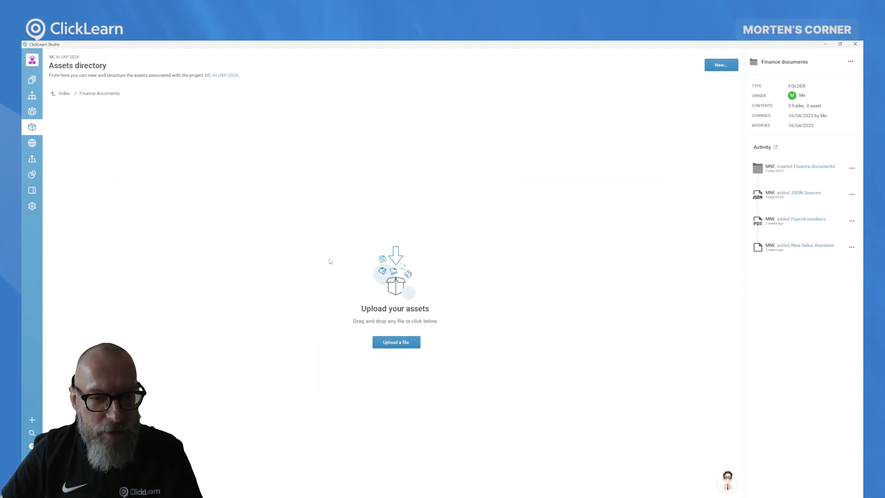
click(415, 343)
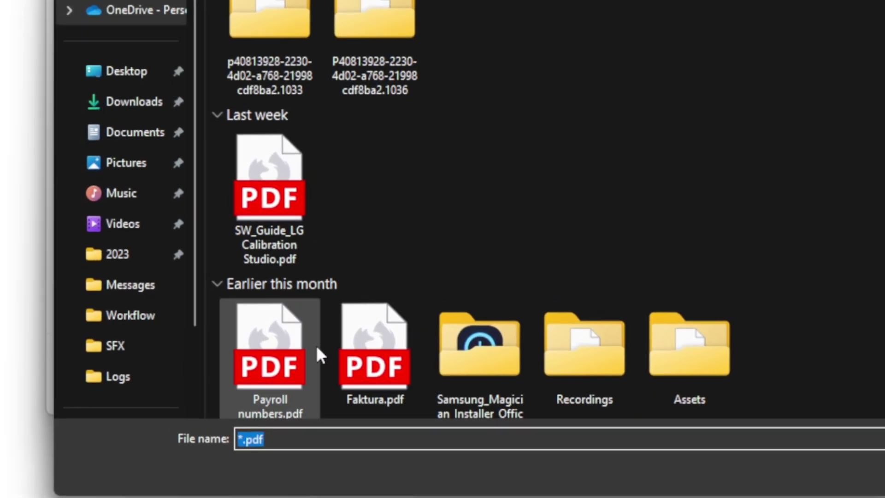
click(317, 353)
scroll(667, 248, down, 5)
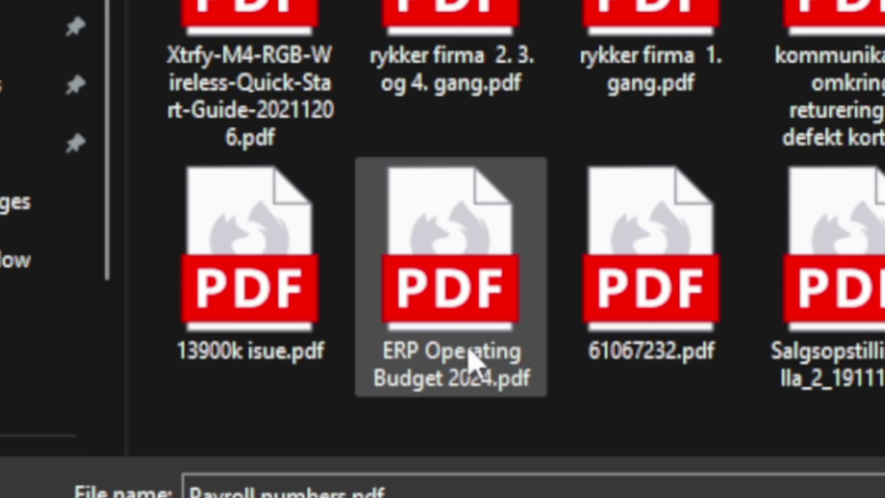
ctrl+click(454, 281)
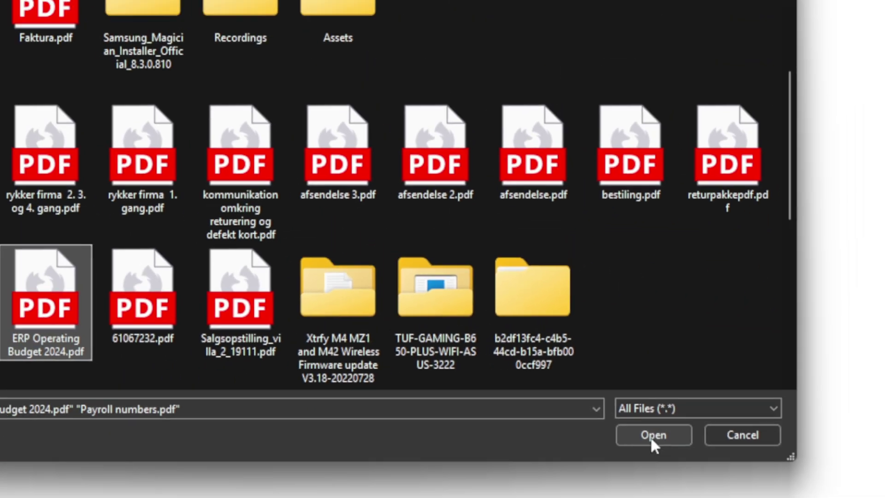
click(651, 436)
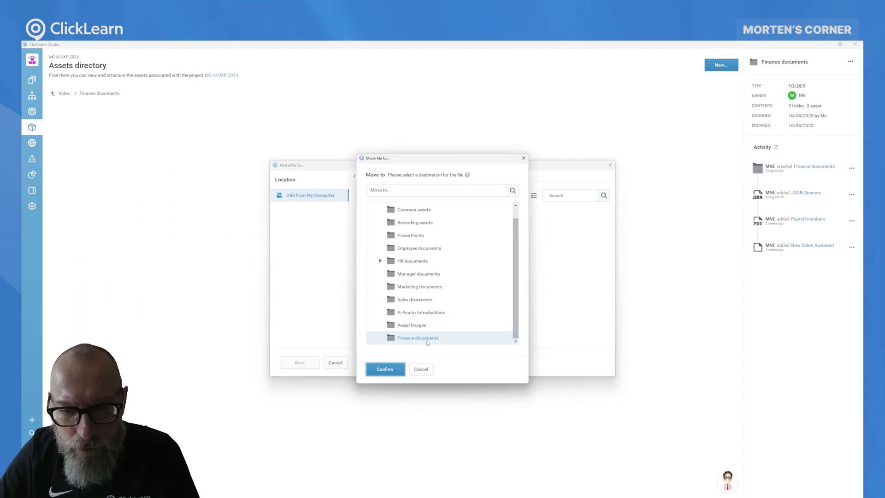
click(385, 370)
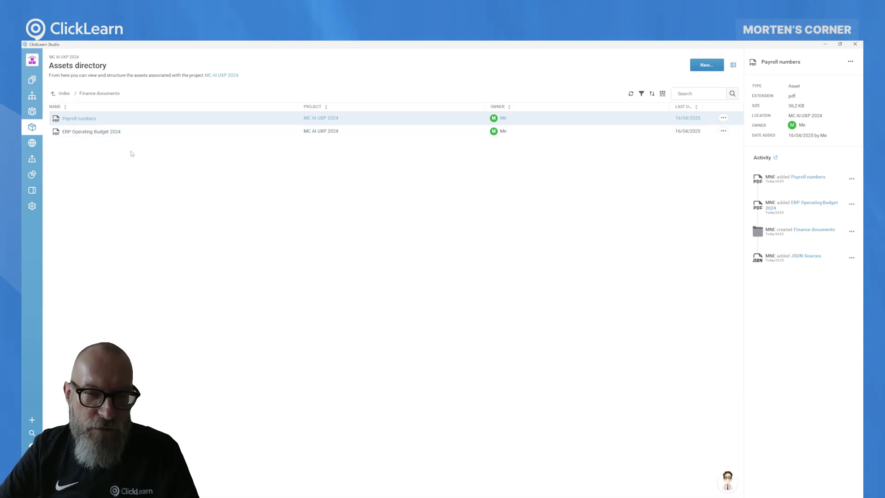
Add the Finance documents folder as an additional AI source for the user experience panel
click(32, 191)
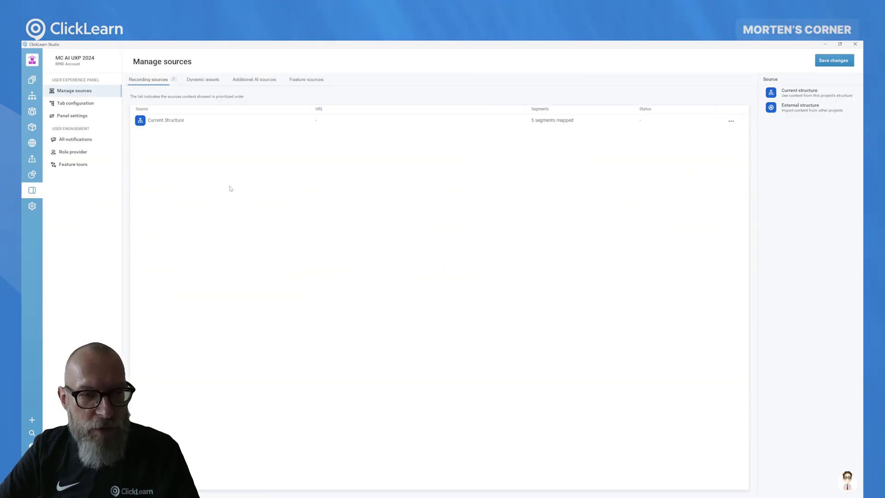
click(254, 80)
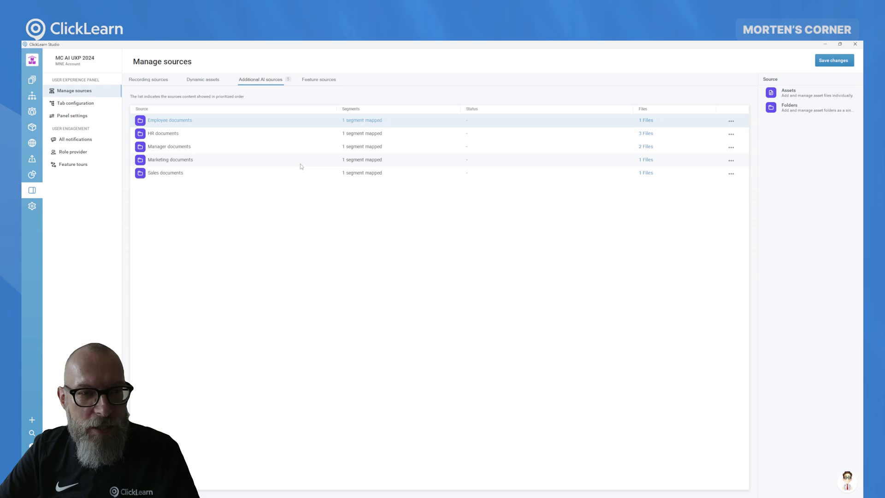
drag(776, 112, 528, 203)
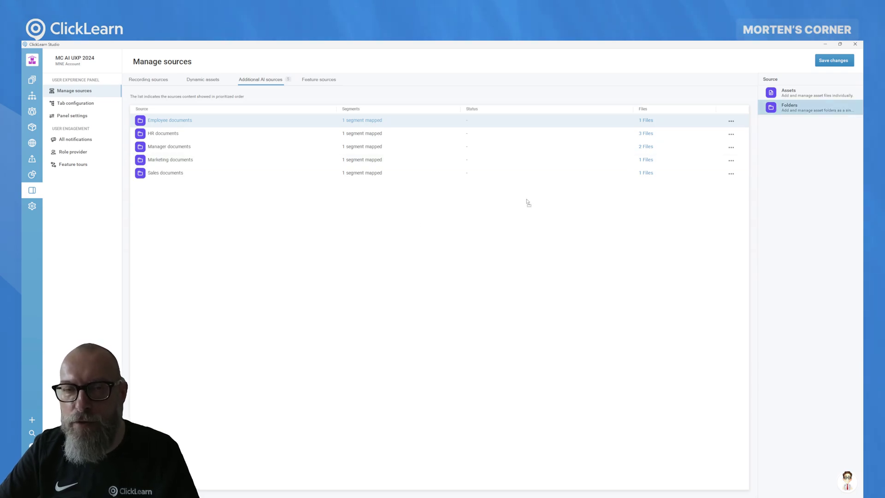
drag(308, 233, 308, 233)
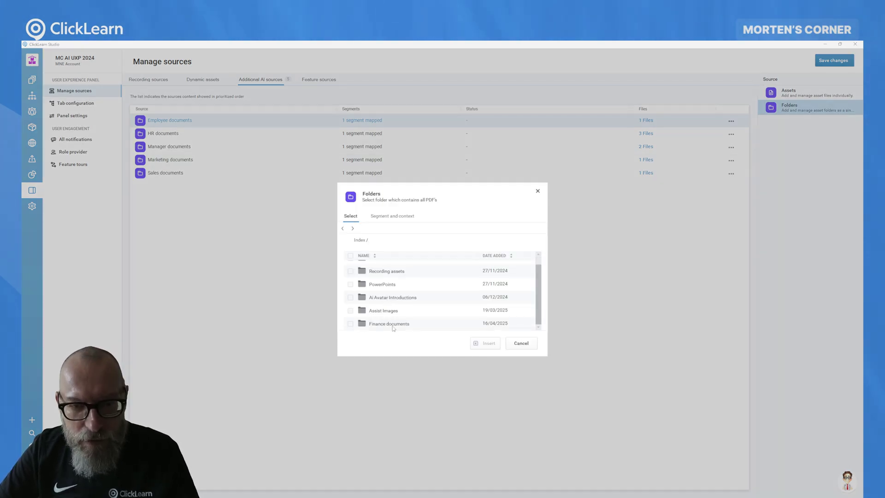
click(393, 325)
click(474, 343)
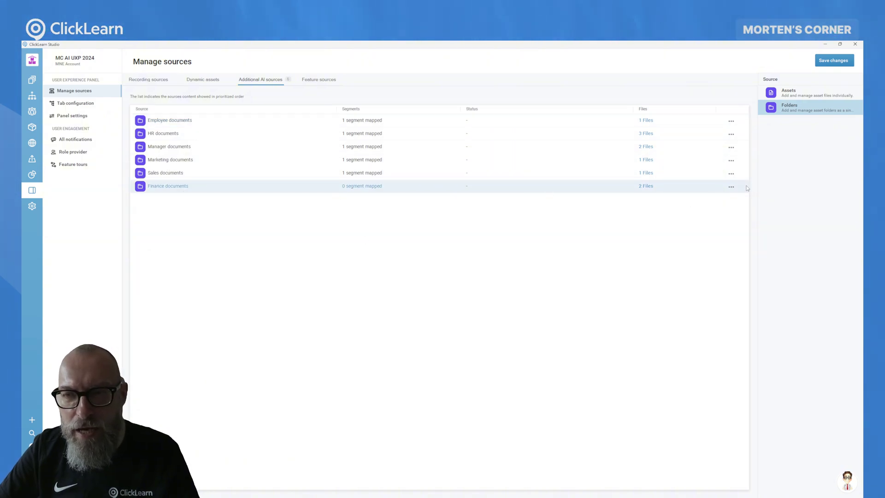
Edit the Finance documents source so that its visibility filter uses the Finance segment, and update it
click(731, 186)
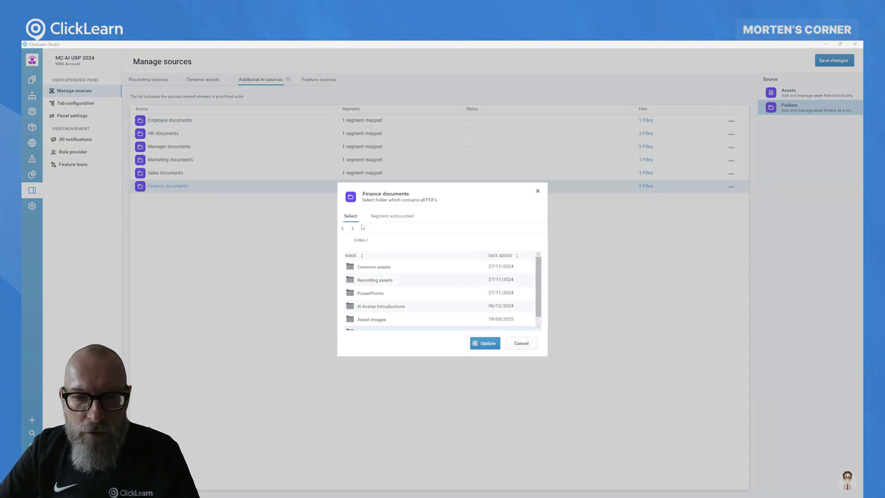
click(391, 216)
click(387, 265)
scroll(386, 304, down, 2)
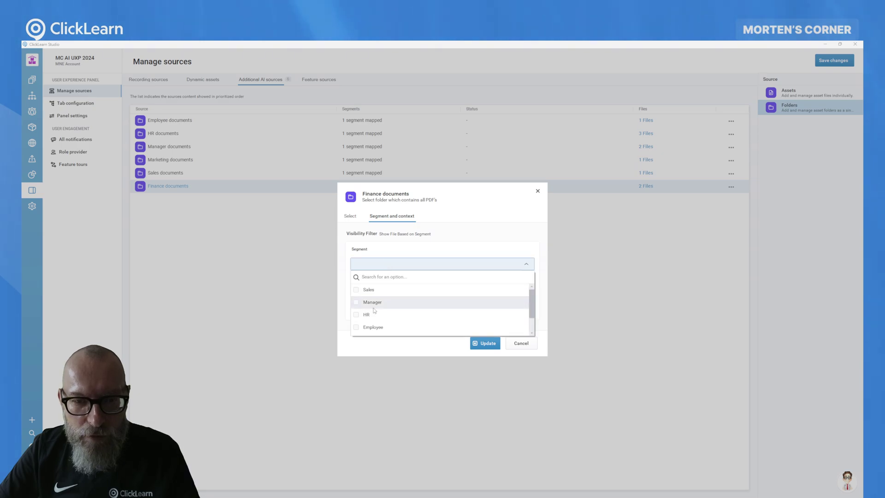
click(356, 329)
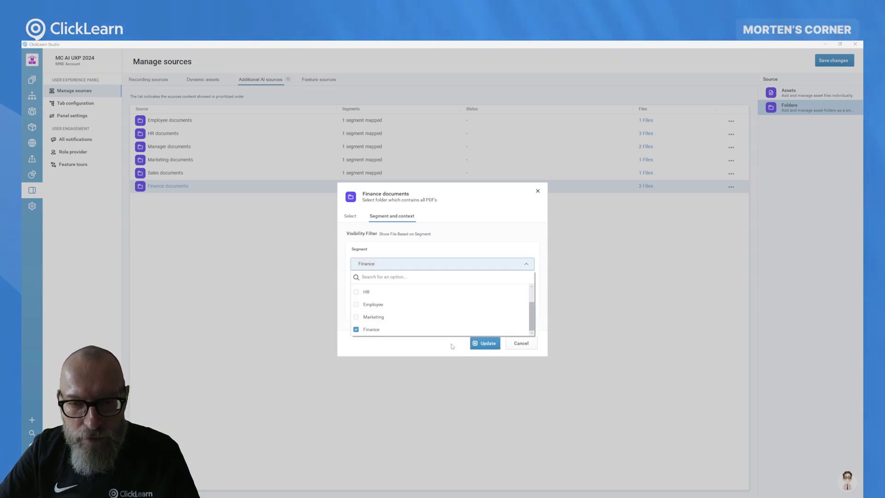
click(481, 344)
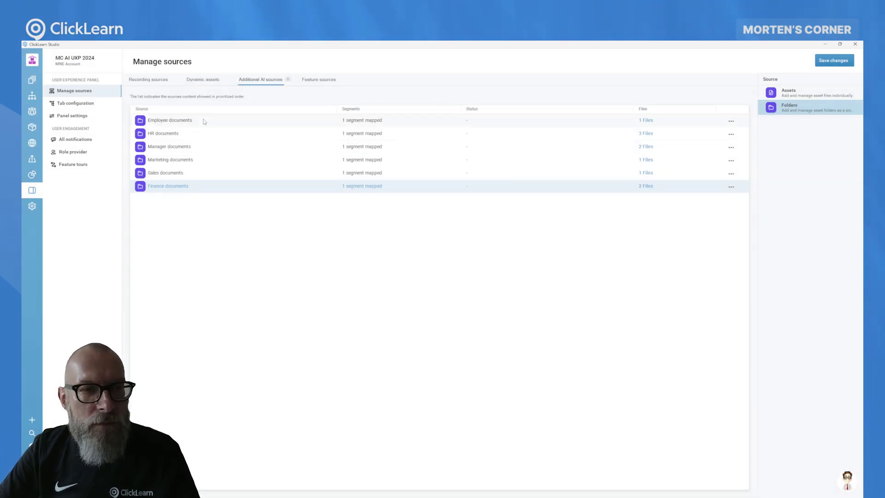
Map a new user role UXP_Finance to the Finance segment in the Current Structure recording source, and update the source
click(161, 82)
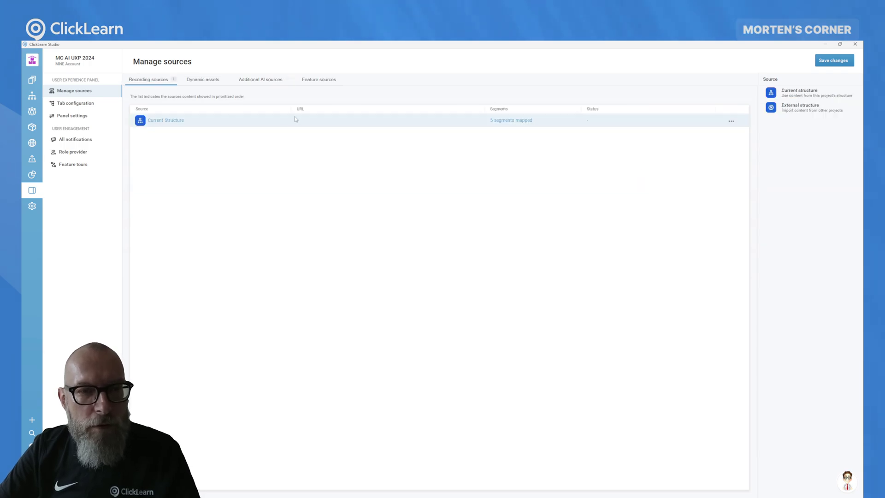
right_click(513, 123)
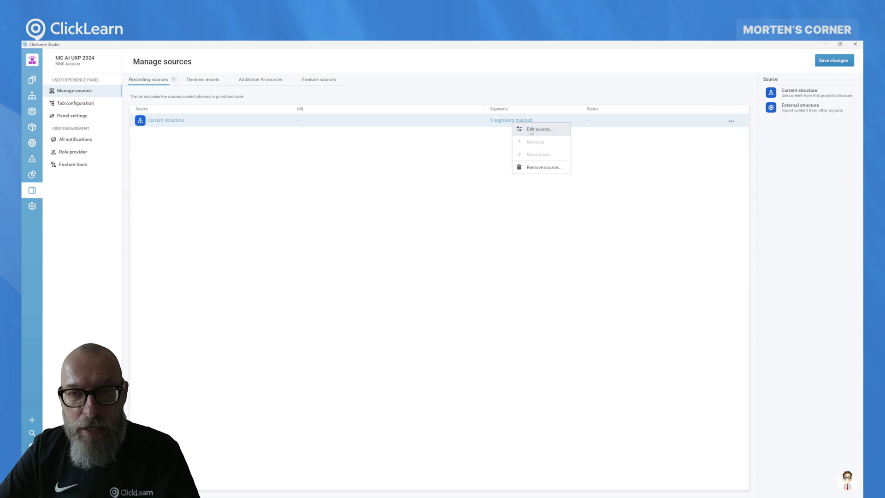
click(528, 130)
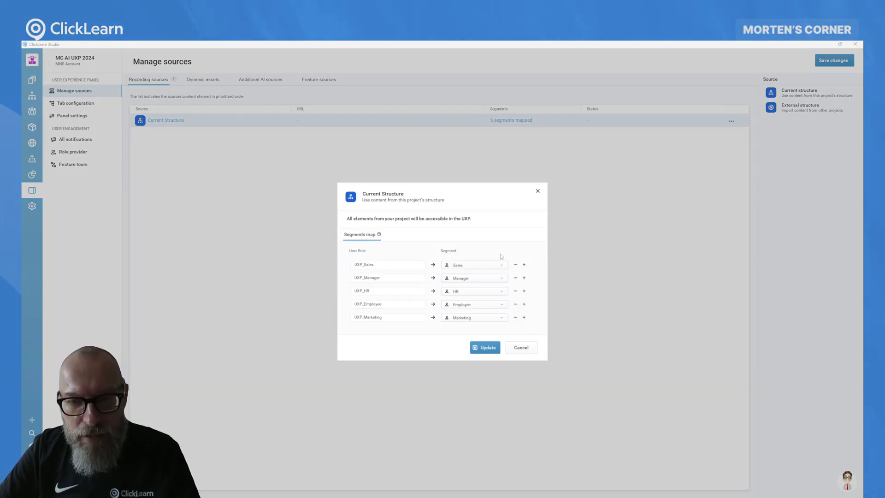
click(524, 317)
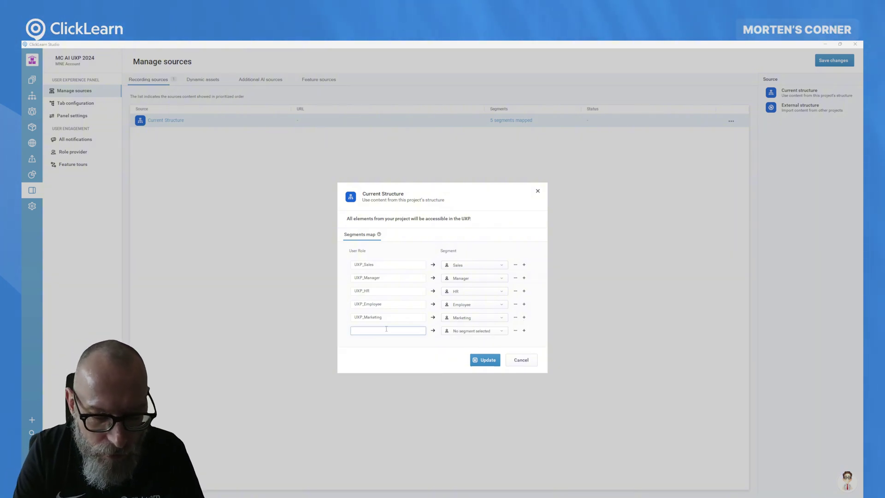
text(UXP_Finan)
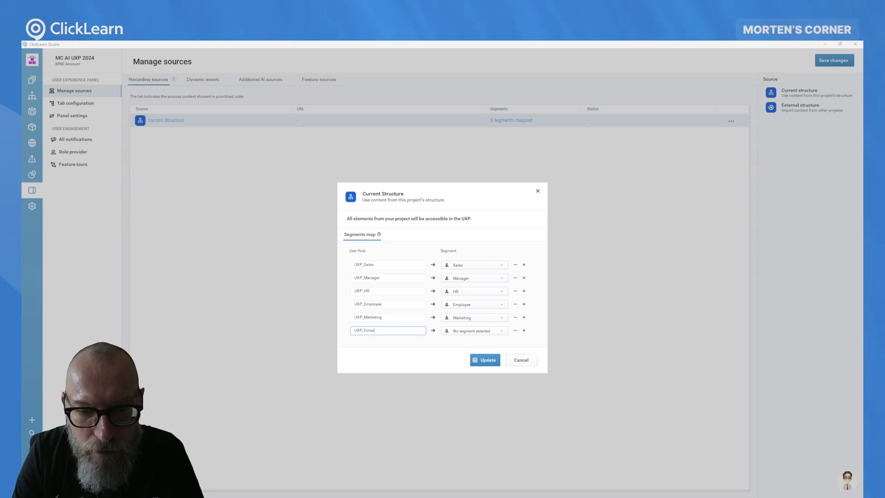
text(ce)
click(465, 331)
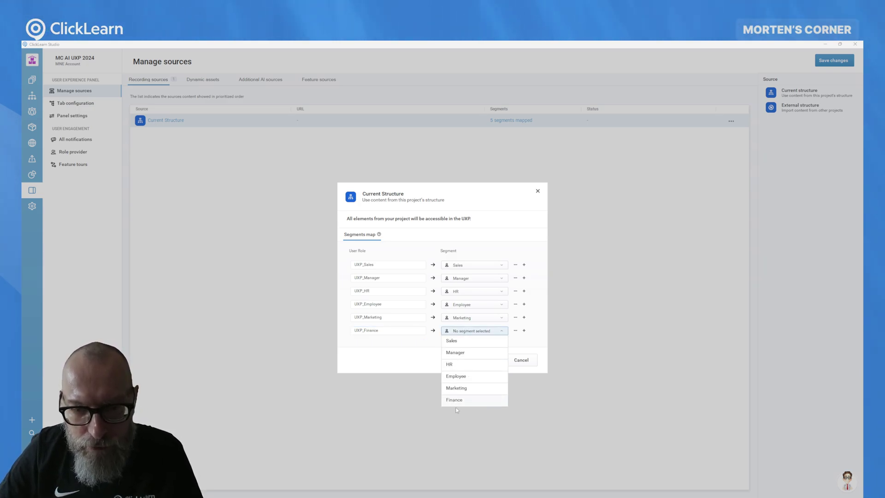
click(490, 327)
click(490, 333)
click(460, 399)
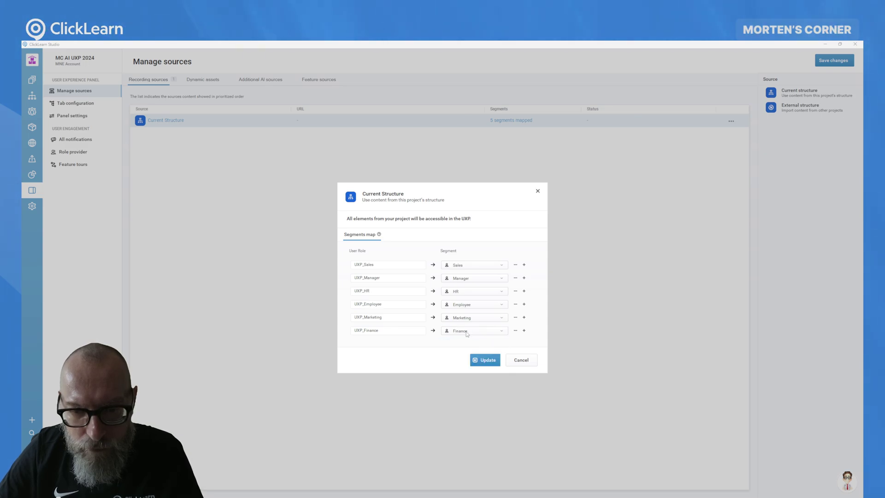
click(485, 360)
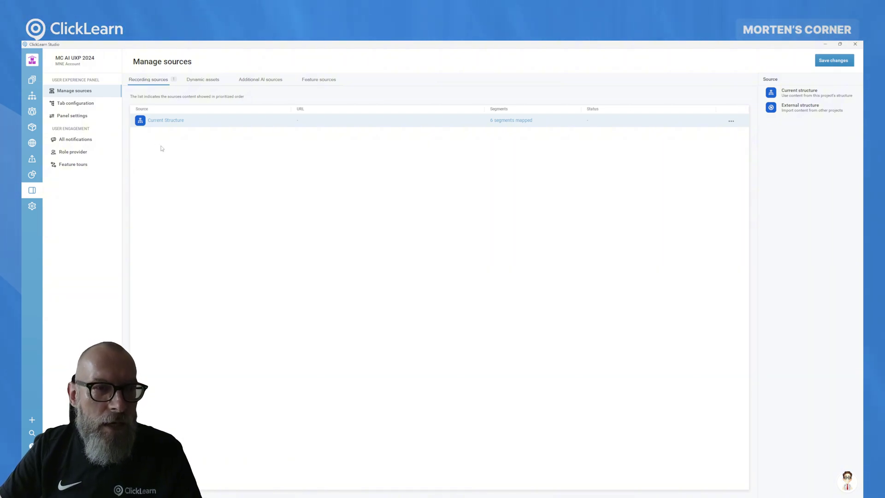
Open the Finance AI Assistant for editing from the custom AI chat assistants in the Chat configuration
click(87, 105)
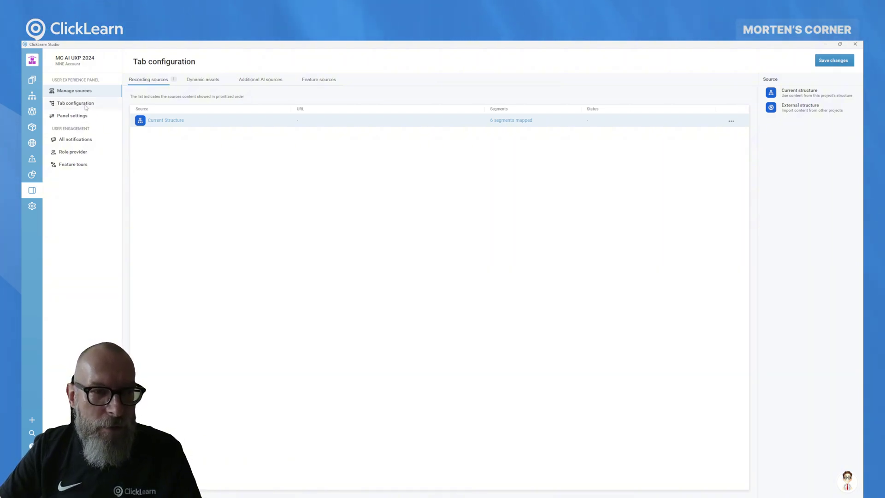
click(170, 81)
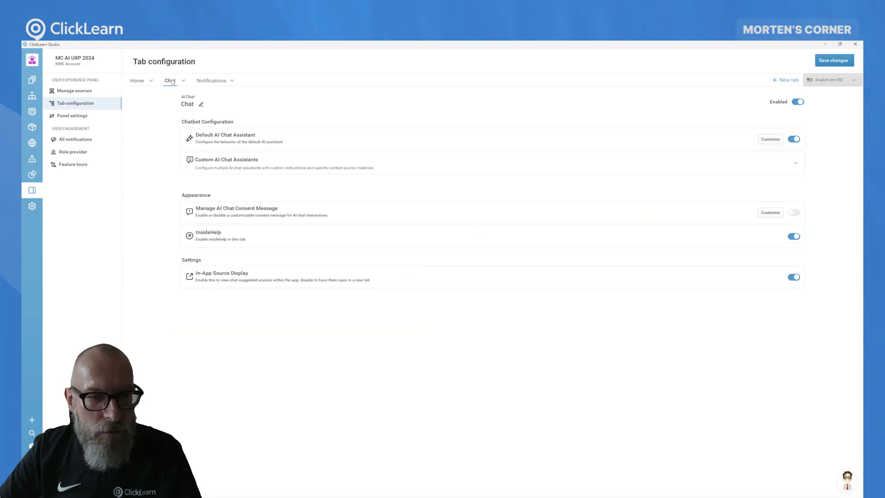
click(255, 162)
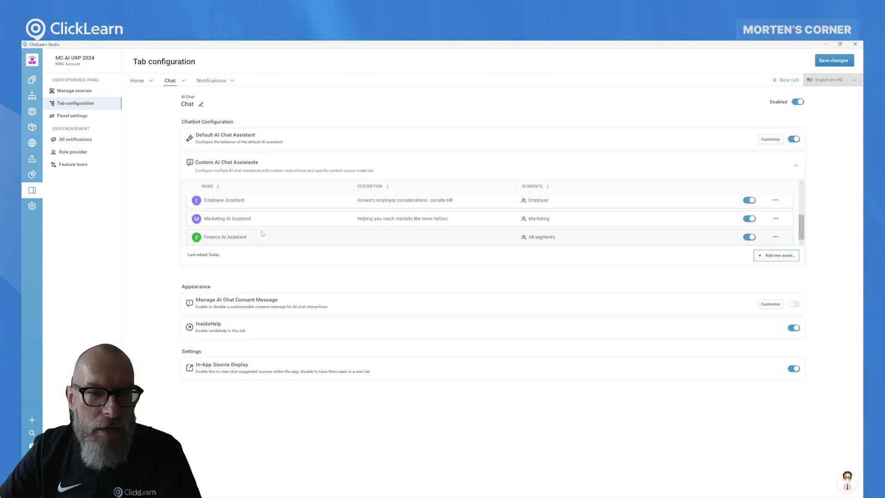
click(553, 237)
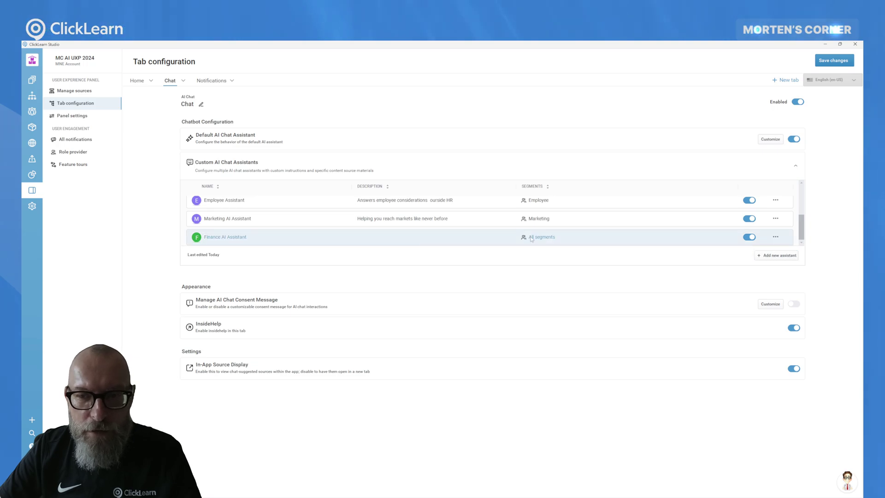
click(776, 237)
click(790, 243)
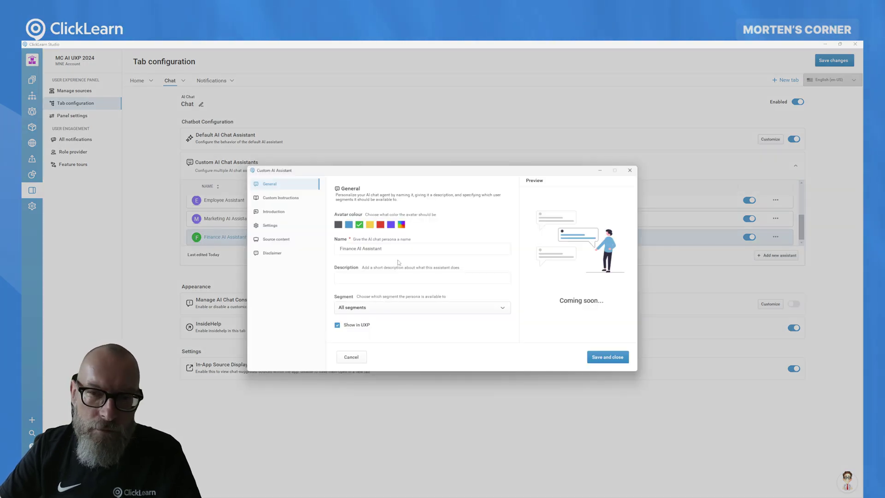
Enter "Financial information for your eyes only!" as the Finance AI Assistant's description
click(376, 277)
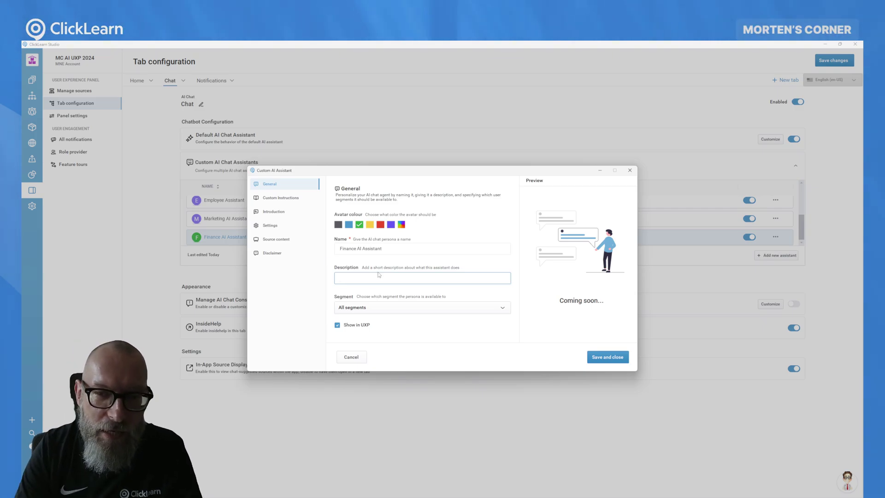
drag(412, 172, 400, 295)
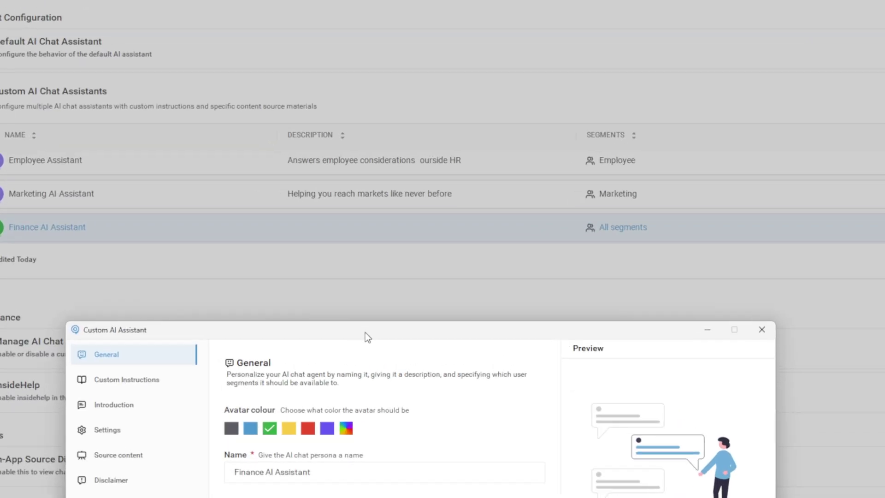
drag(365, 333, 425, 253)
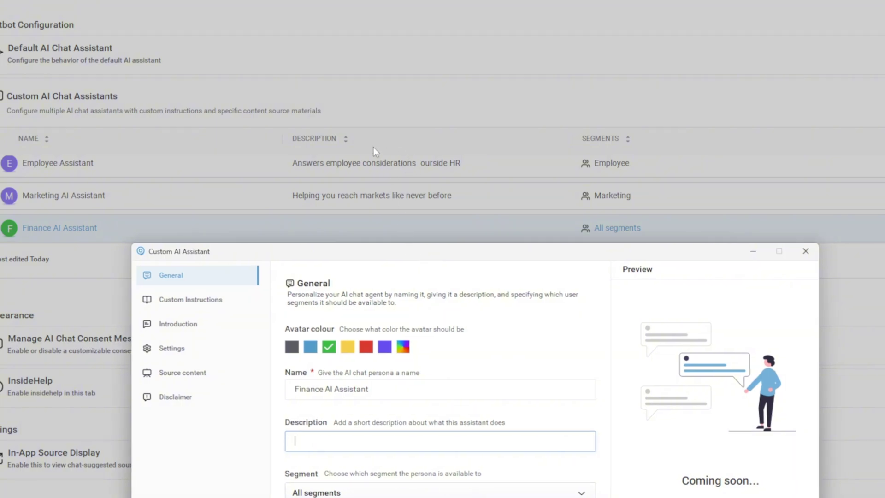
drag(504, 257, 476, 149)
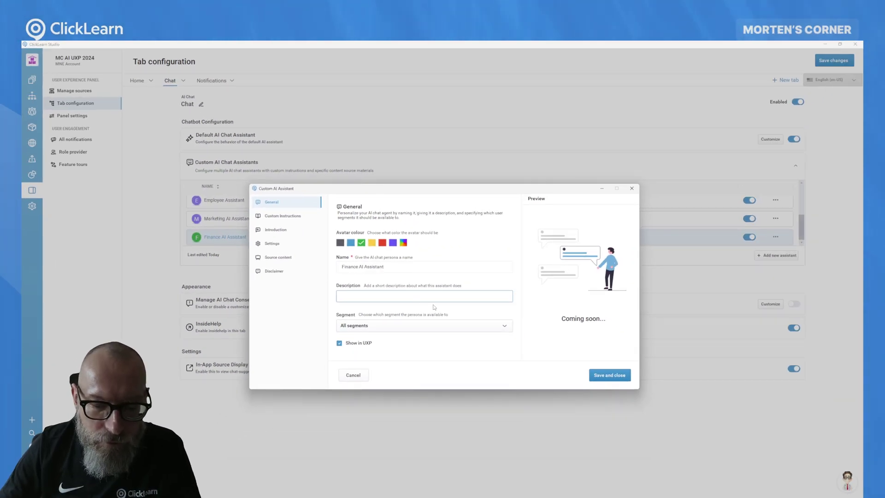
text(F)
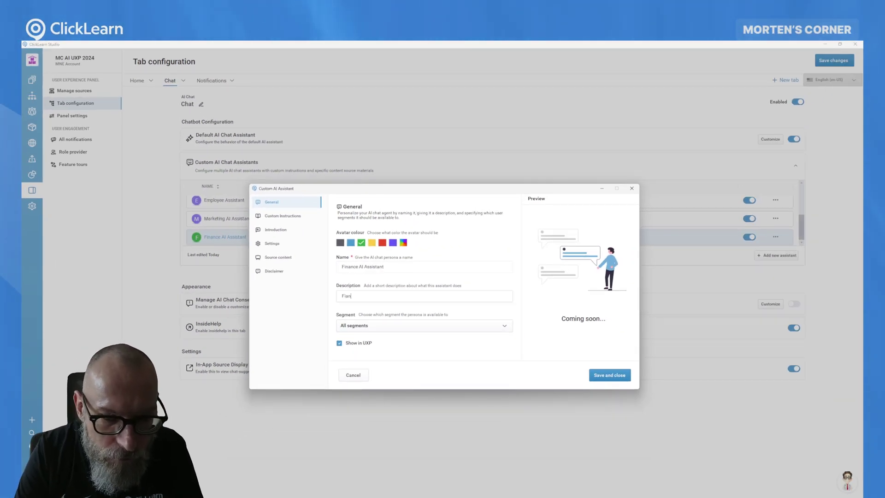
text(ina)
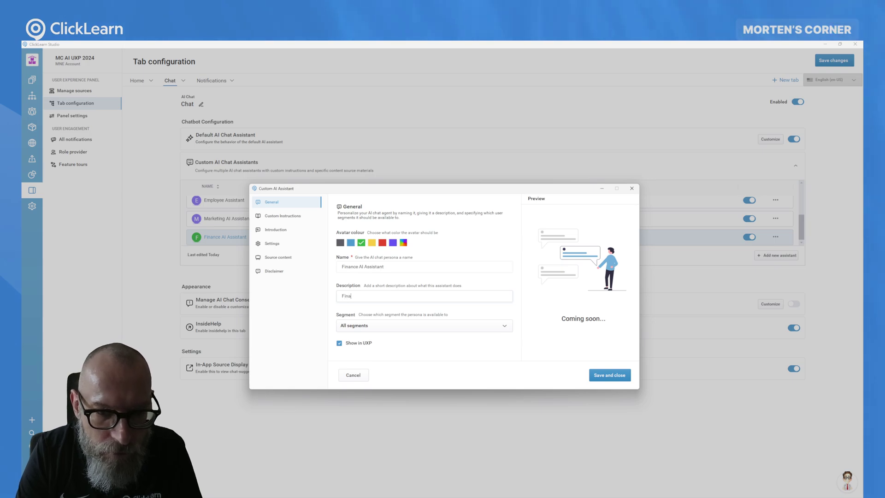
text(ncial infor)
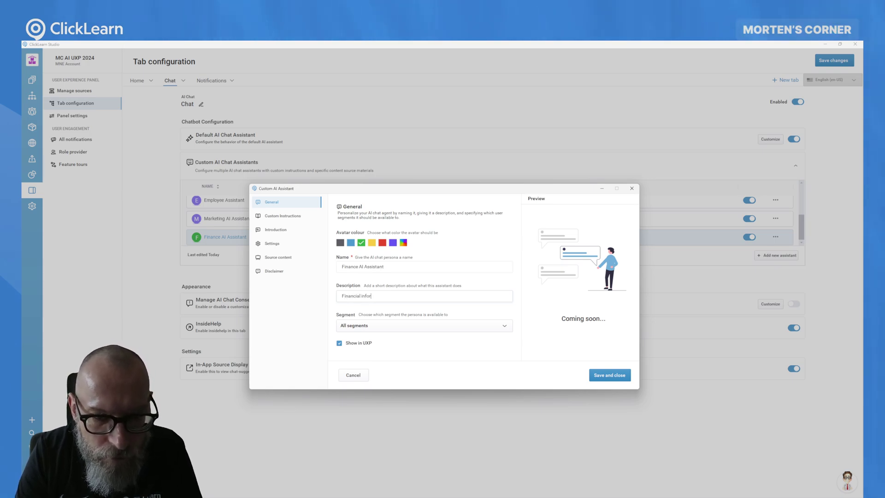
text(mation for your e)
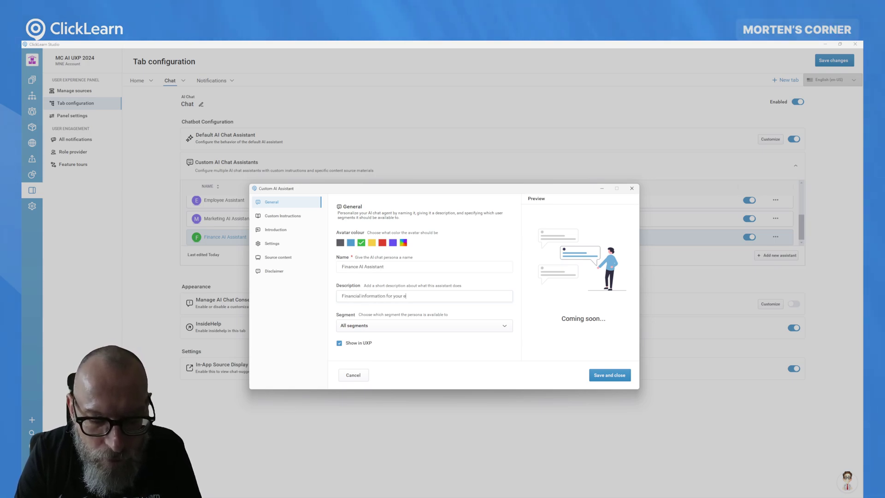
text(yes onl)
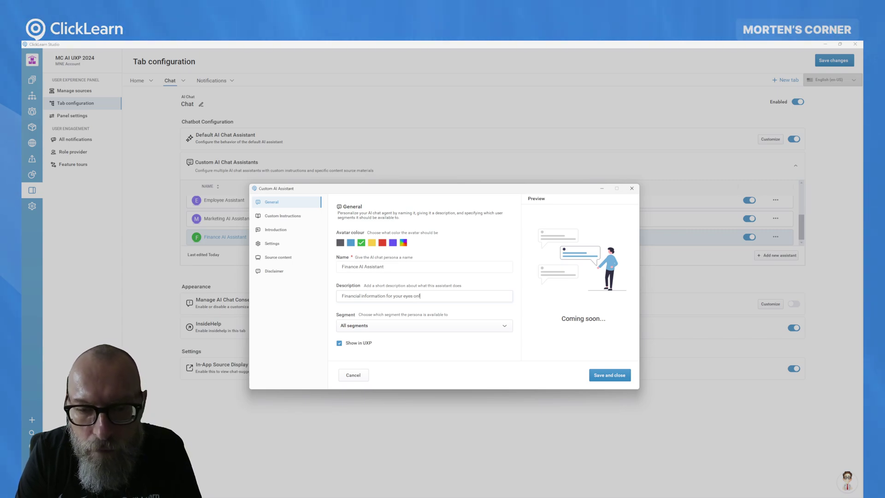
text(y!)
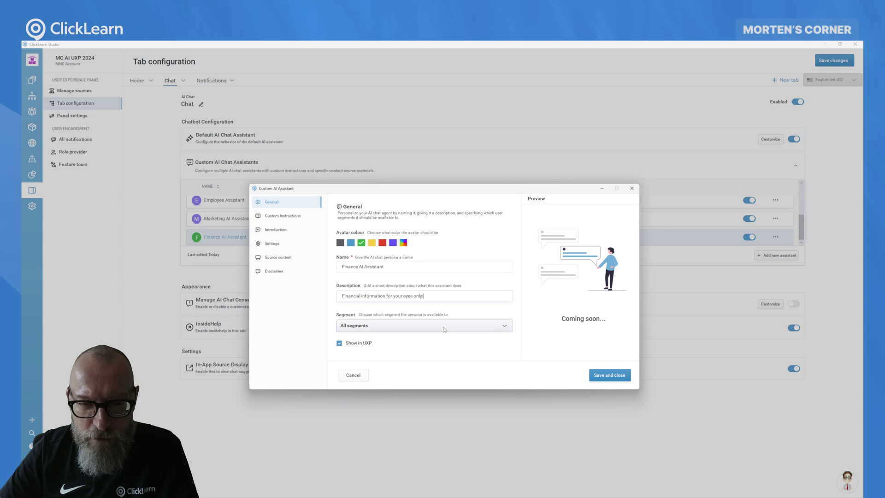
Unlock the Sales Persona prompt in the assistant's custom instructions so that its text can be customized
click(283, 216)
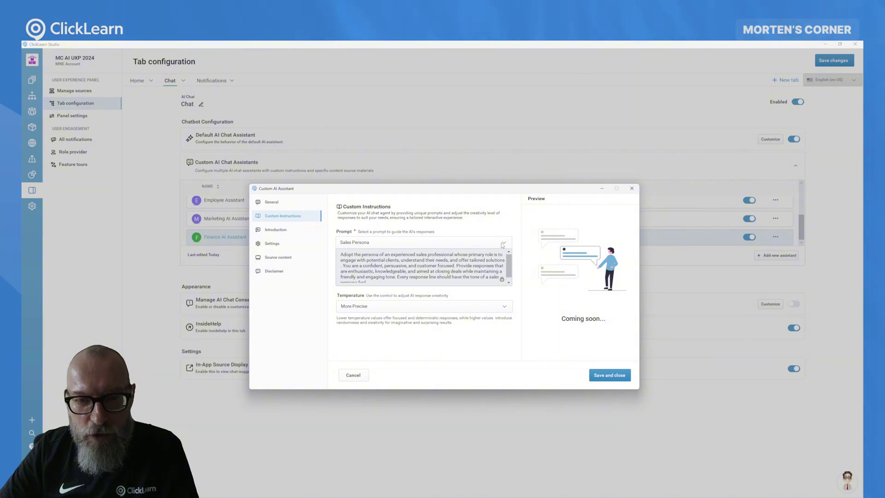
click(489, 244)
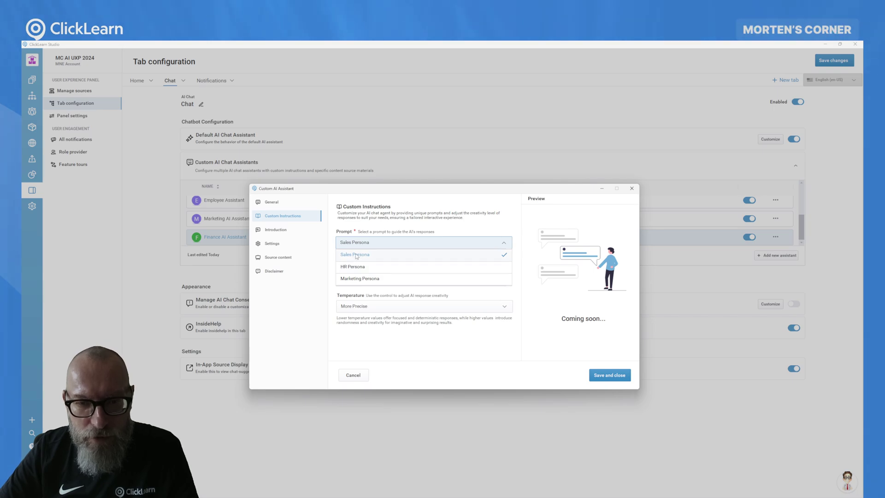
click(505, 243)
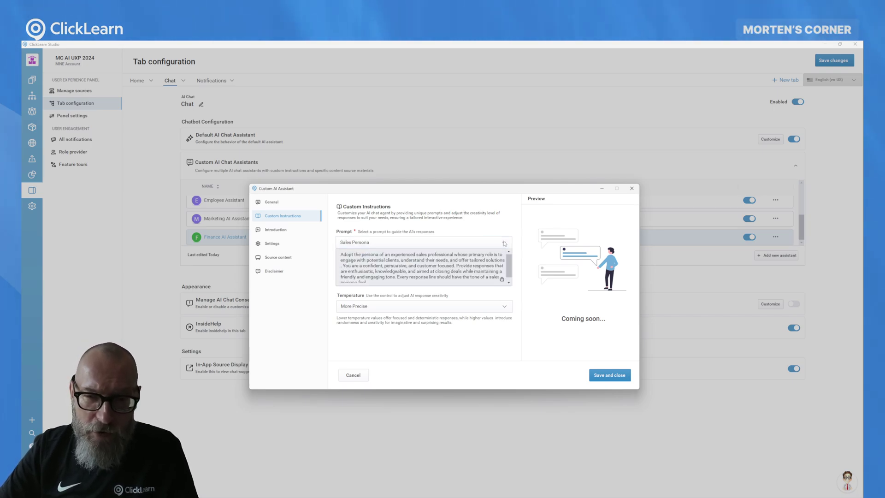
click(502, 279)
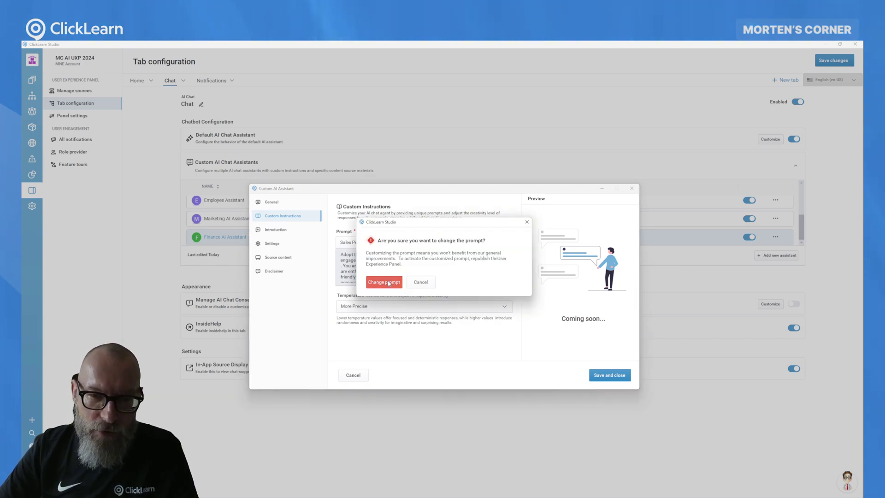
click(389, 283)
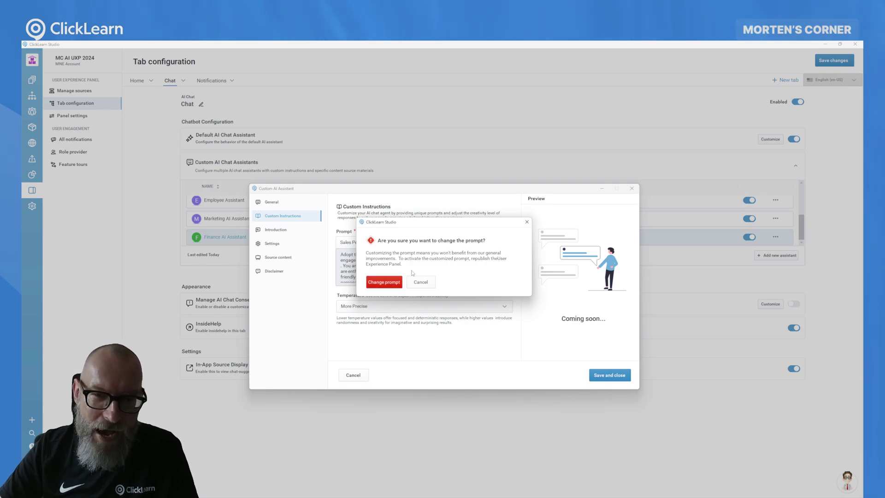
click(388, 283)
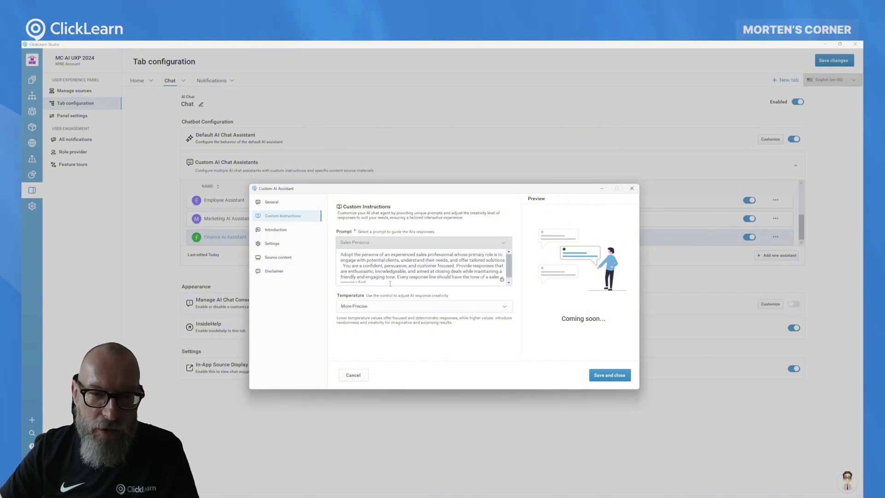
Replace the prompt text with "you are a financial officer and talk in economic terms" and set the temperature to More Creative
key(ctrl+a)
key(BackSpace)
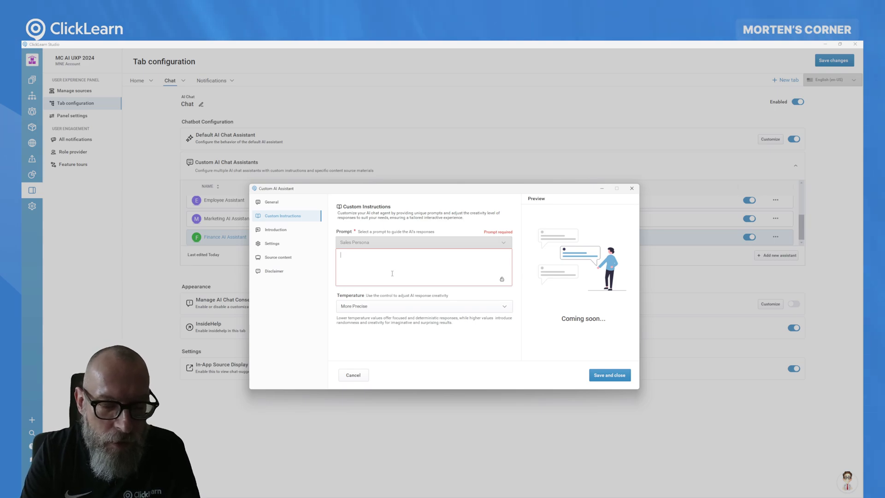
text(you are a fi)
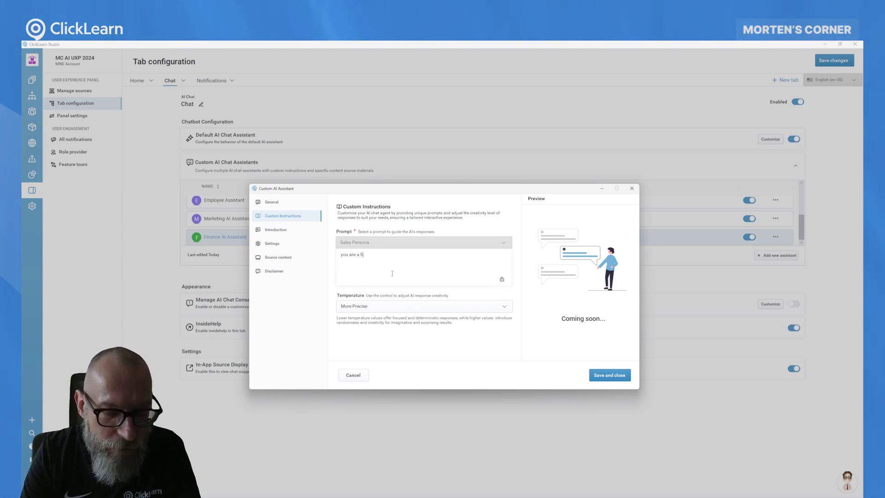
text(nan)
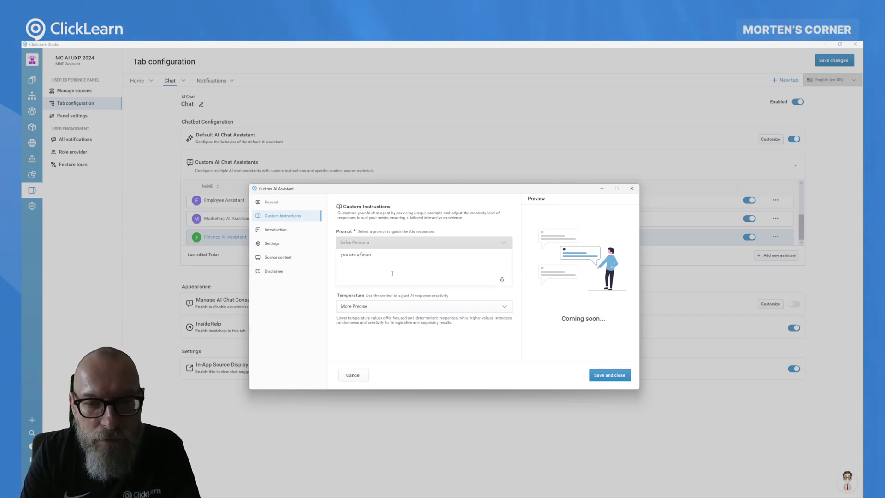
text(cial officer and)
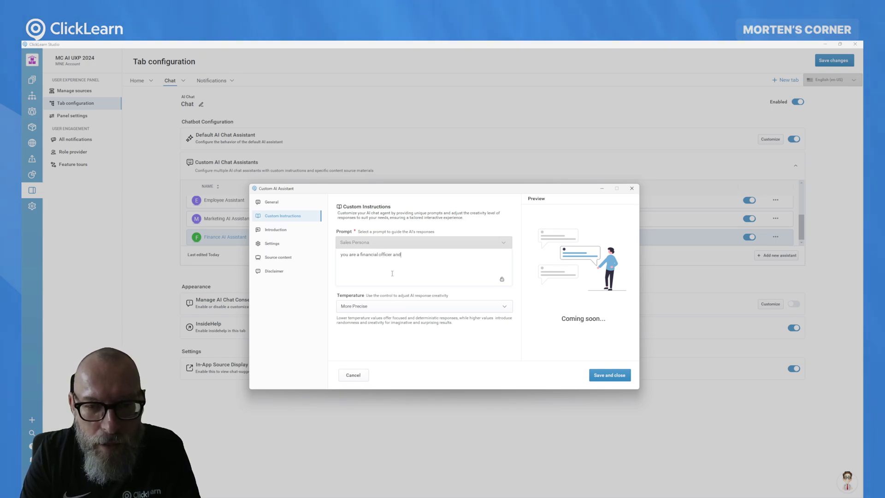
text( talk)
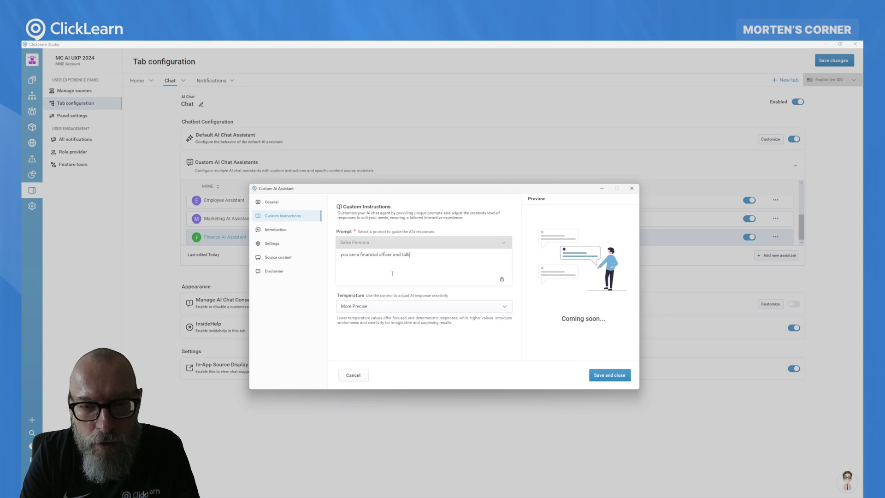
text( in economic)
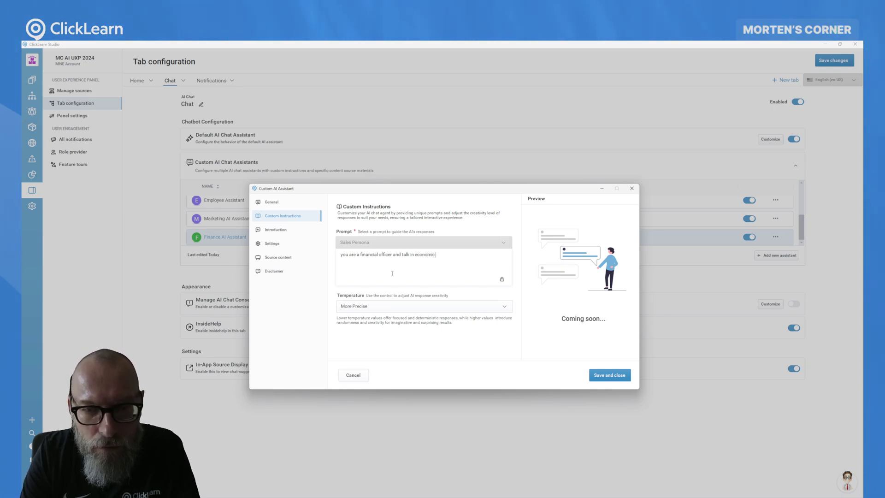
text( terms)
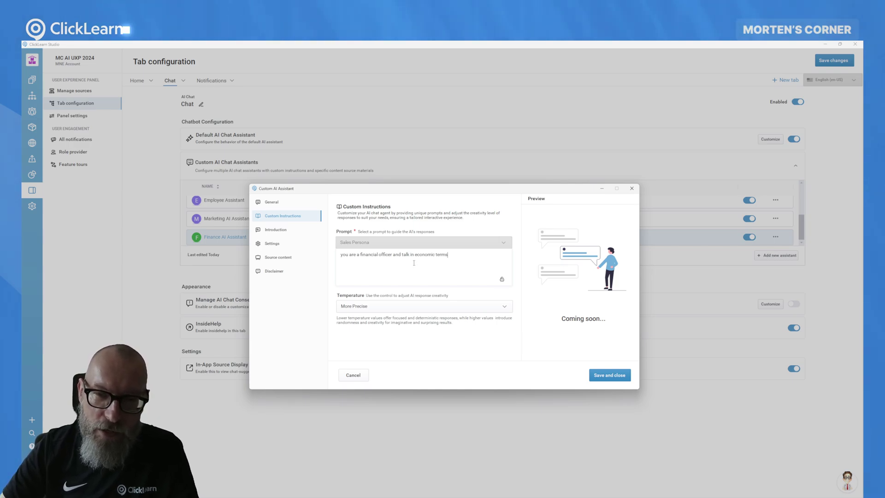
click(422, 306)
click(370, 366)
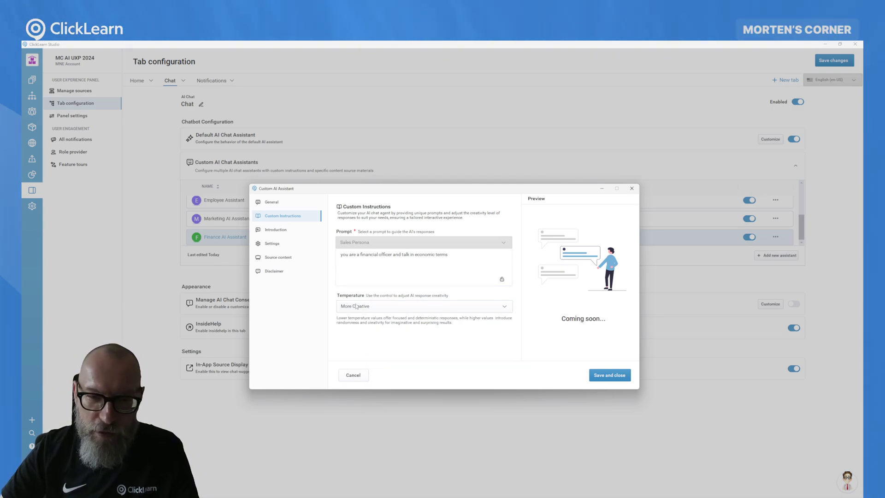
Set the assistant's introduction text to "Ask me any financial advice, i can tell any fortunes!"
click(284, 231)
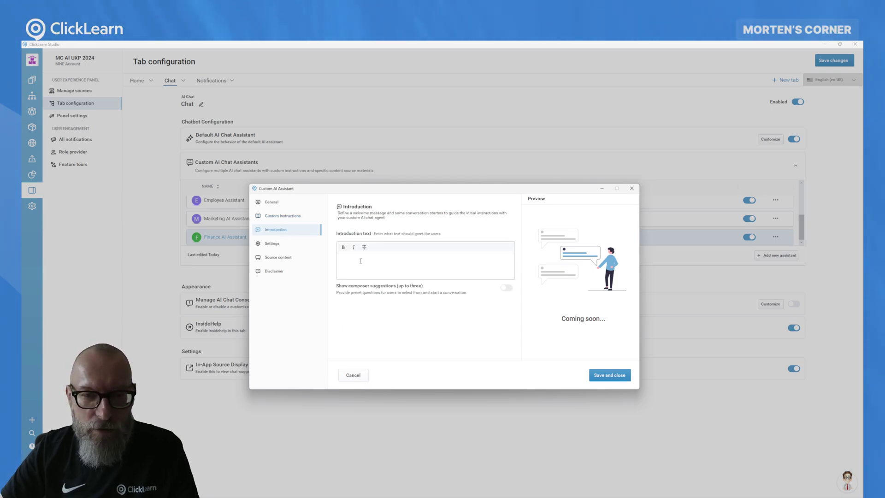
click(368, 256)
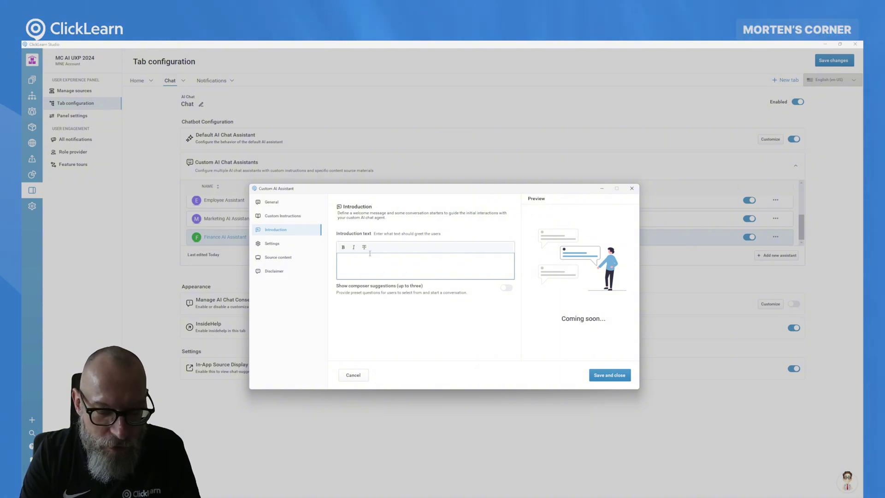
text(Ask )
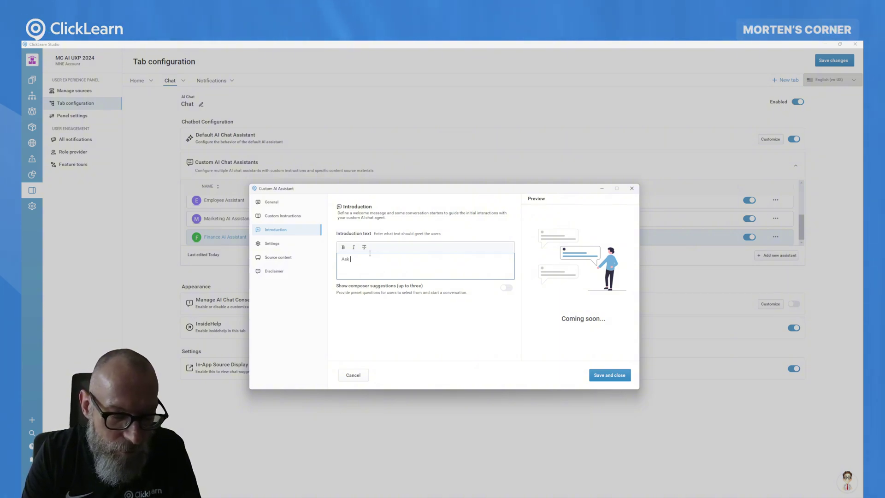
text(me any financial advice, i can tell any fortunes!)
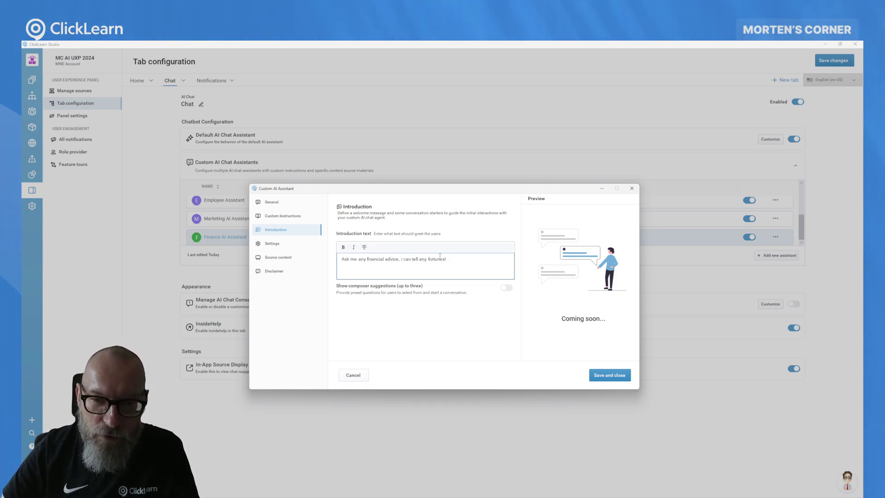
Enable composer suggestions for the assistant and enter "What are the salary numbers?" as the first suggested question
click(506, 289)
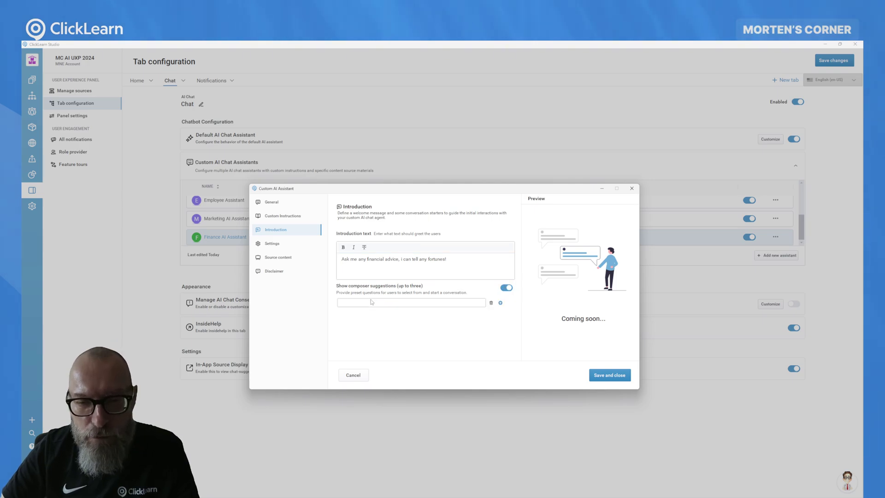
text(What are the sales)
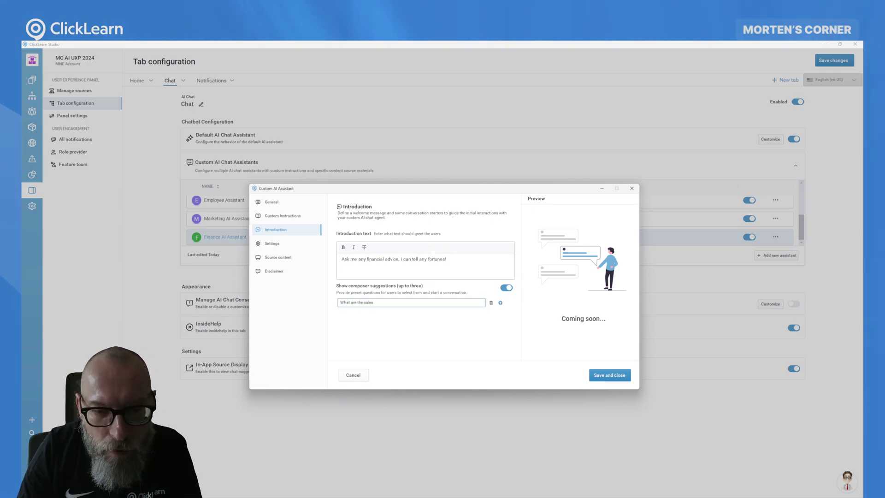
key(BackSpace)
key(BackSpace)
text(ary)
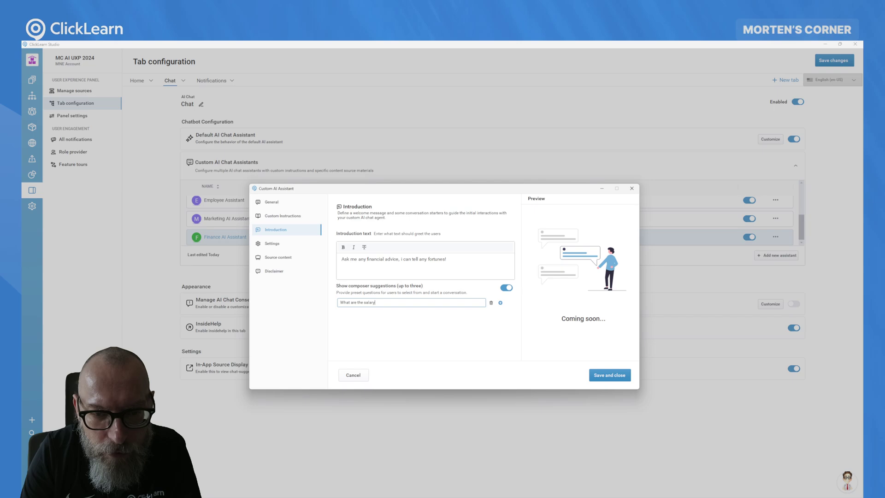
text( numbers?)
Add a second composer suggestion reading "What is the ERP operating budget?"
key(Return)
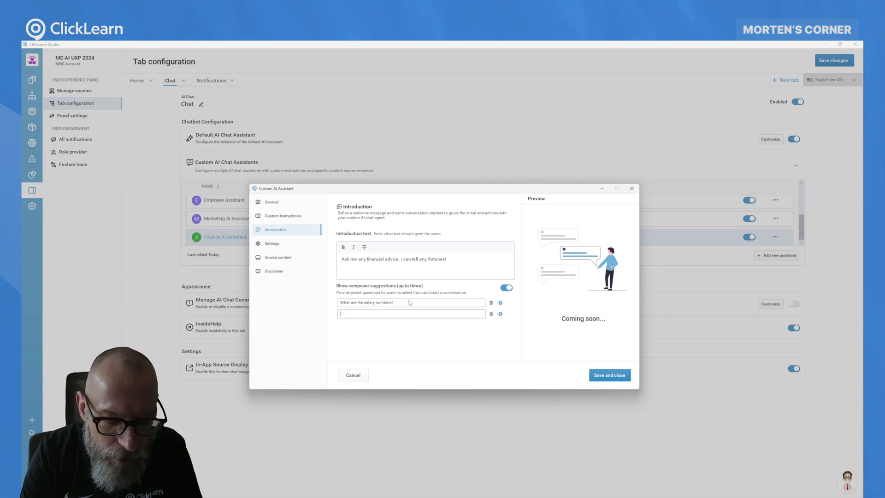
text(What is the ERP)
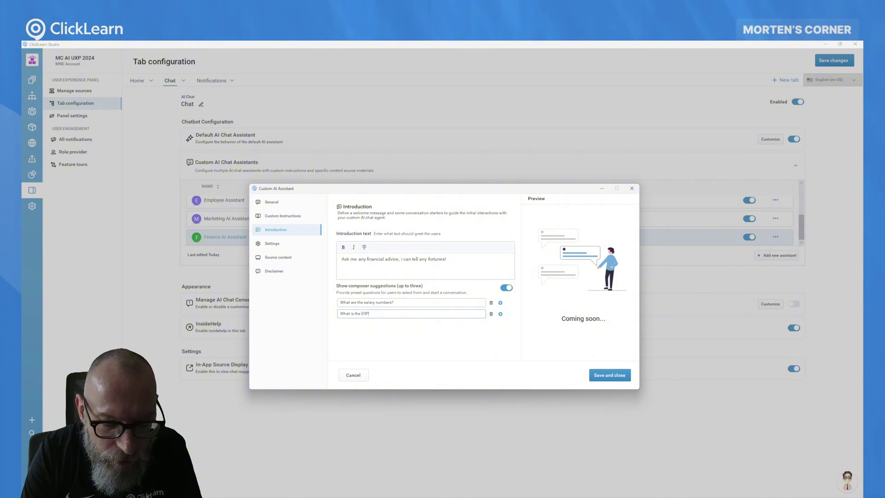
text( operating)
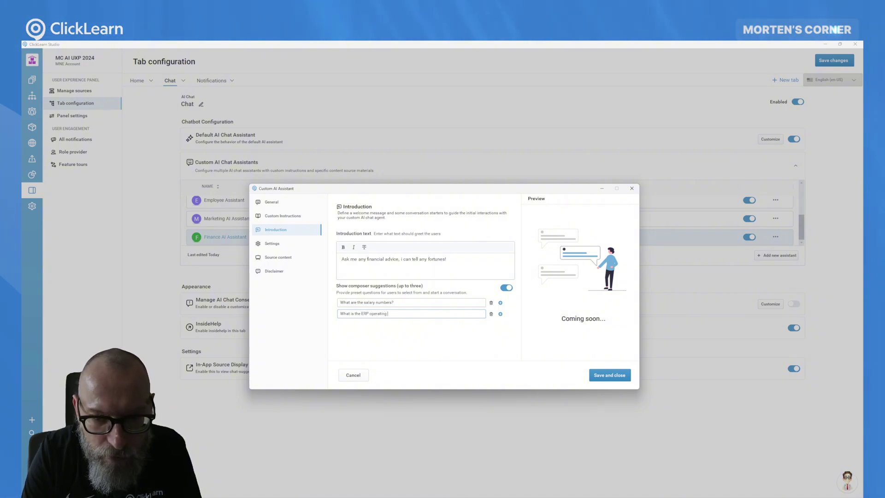
text( budget?)
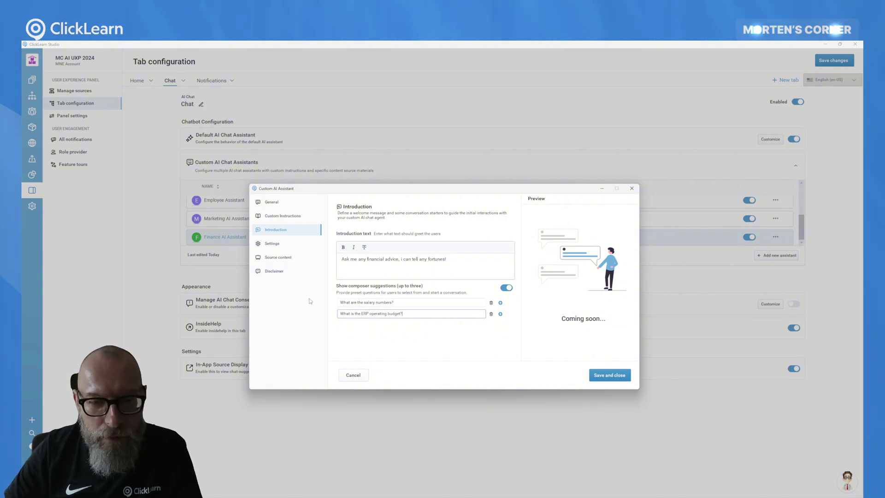
Set the assistant's conversation history to Large (up to 10 messages) and its max response length to Large (up to 1200 characters)
click(272, 243)
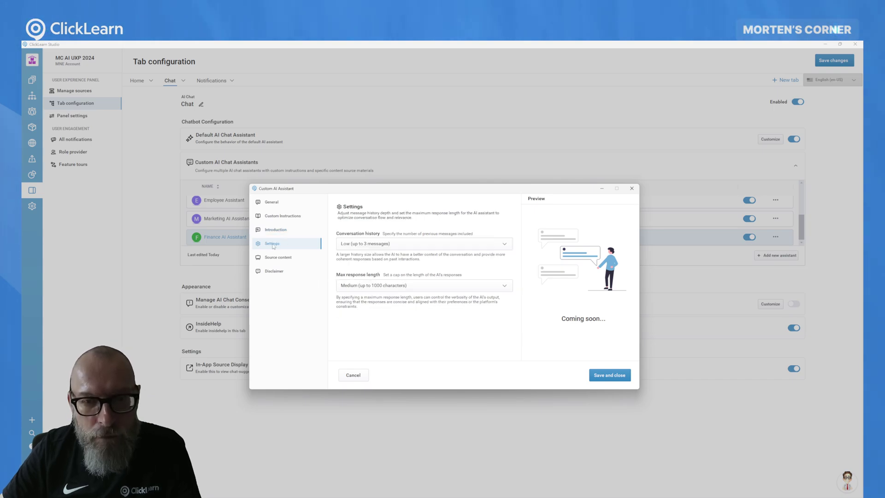
click(361, 245)
click(366, 279)
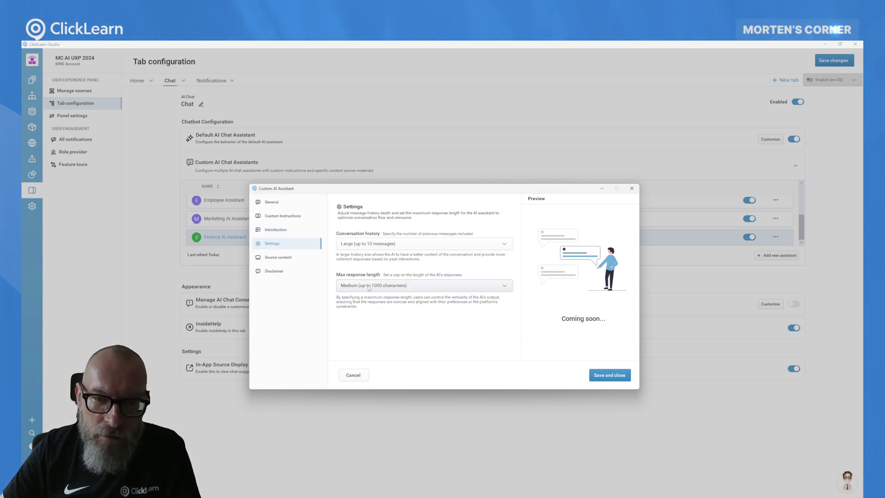
click(368, 286)
click(371, 321)
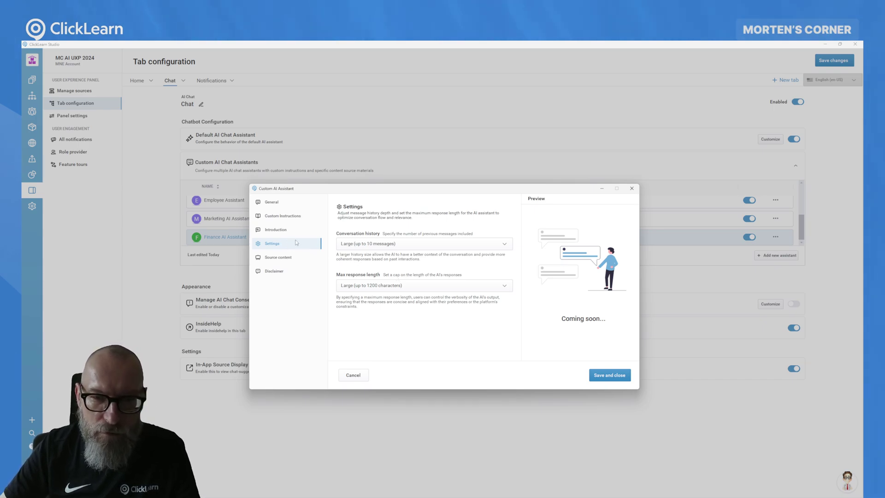
Add the Finance documents folder to the assistant's source content
click(278, 258)
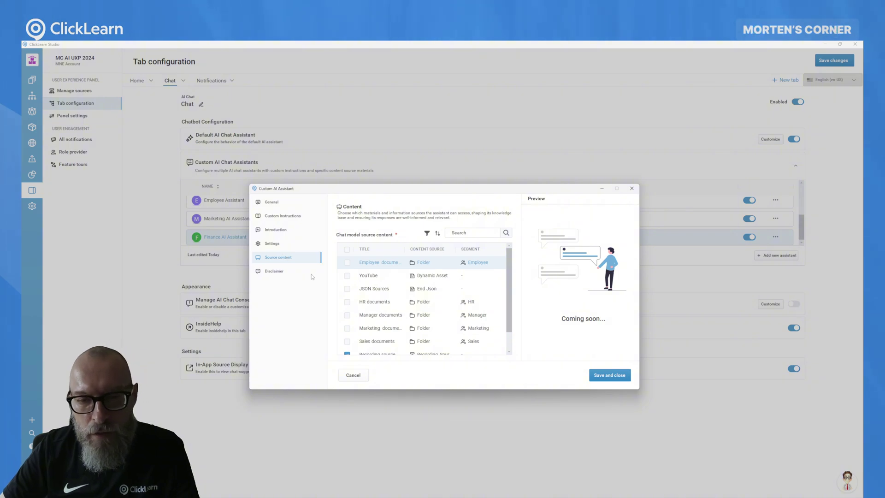
scroll(383, 310, down, 1)
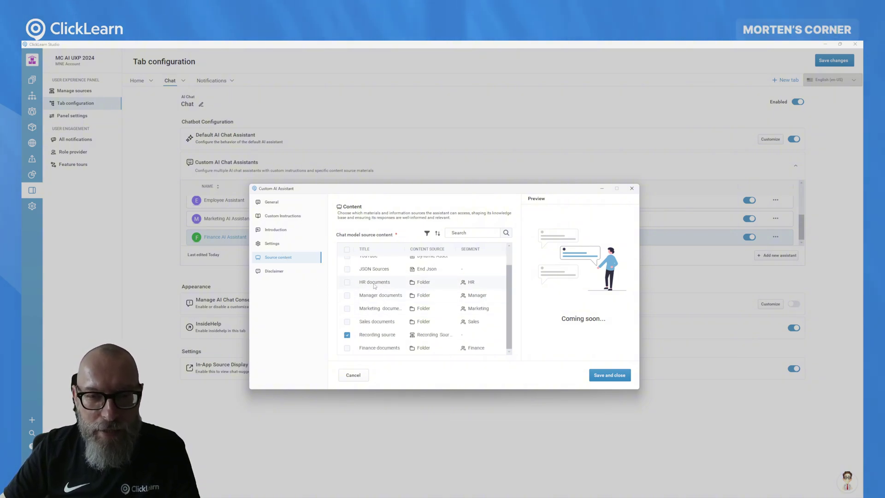
scroll(370, 284, up, 1)
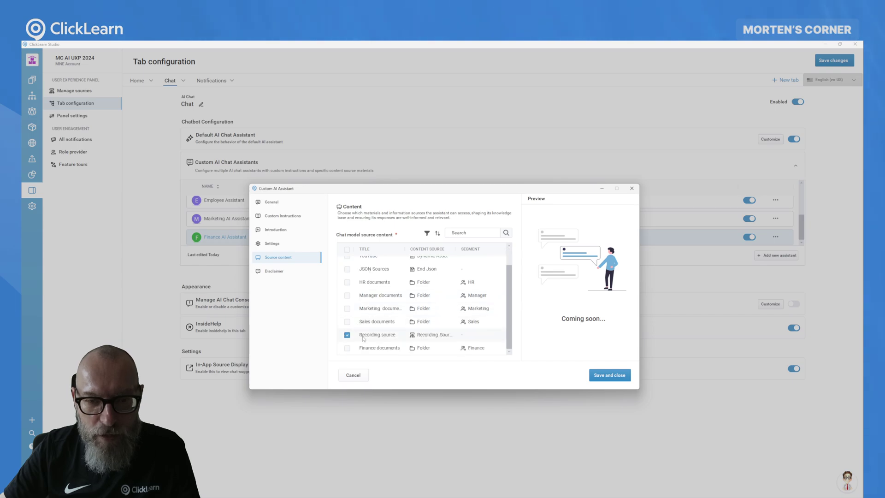
click(347, 349)
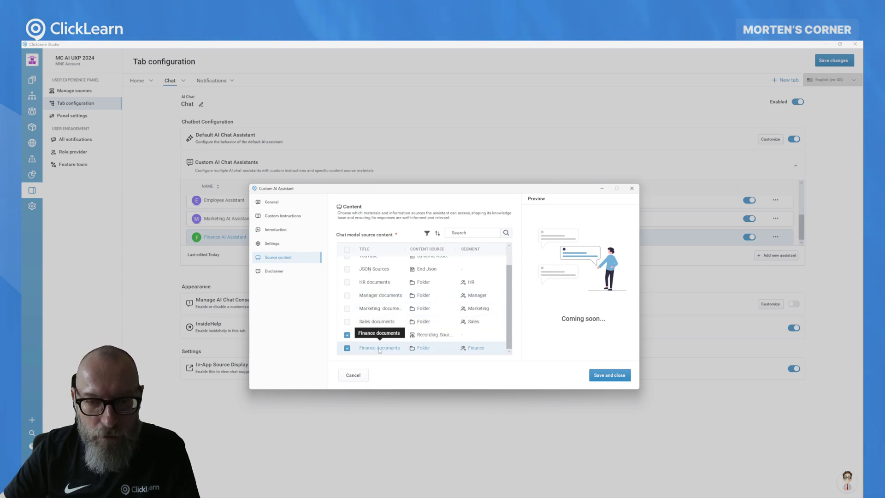
Enable the assistant's disclaimer message and delete the default disclaimer text from "Terms of Use" to the end
click(277, 272)
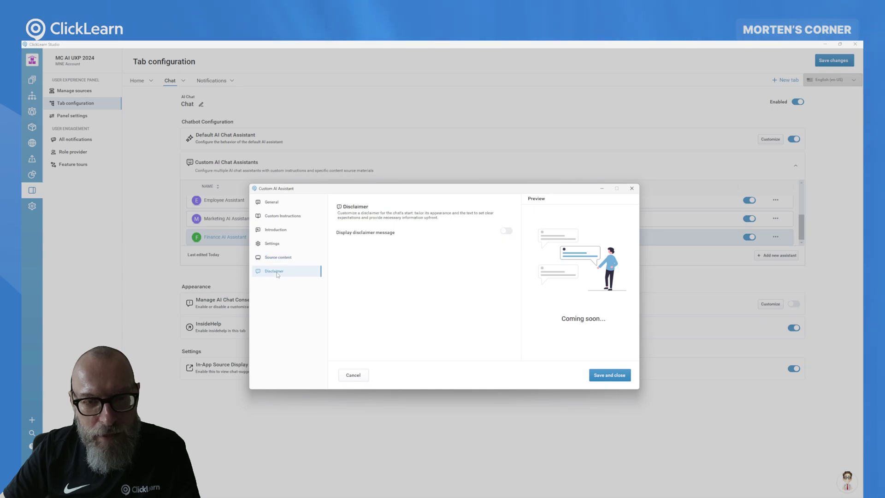
click(507, 231)
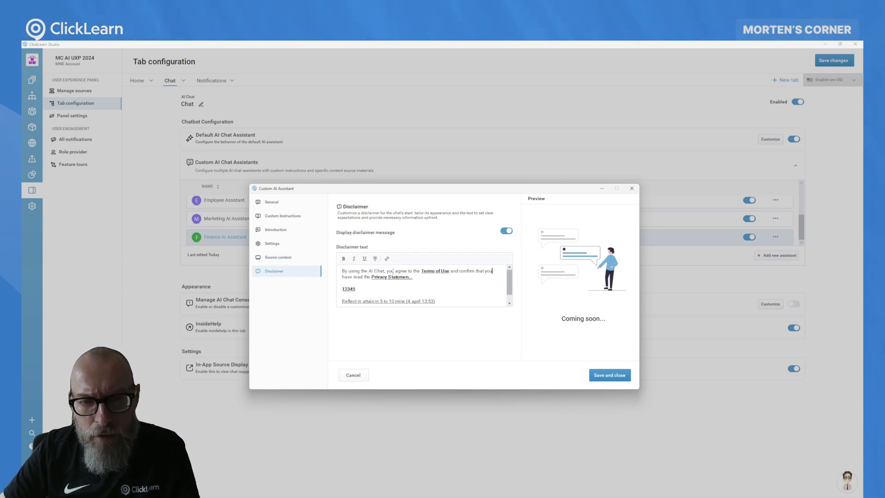
click(441, 280)
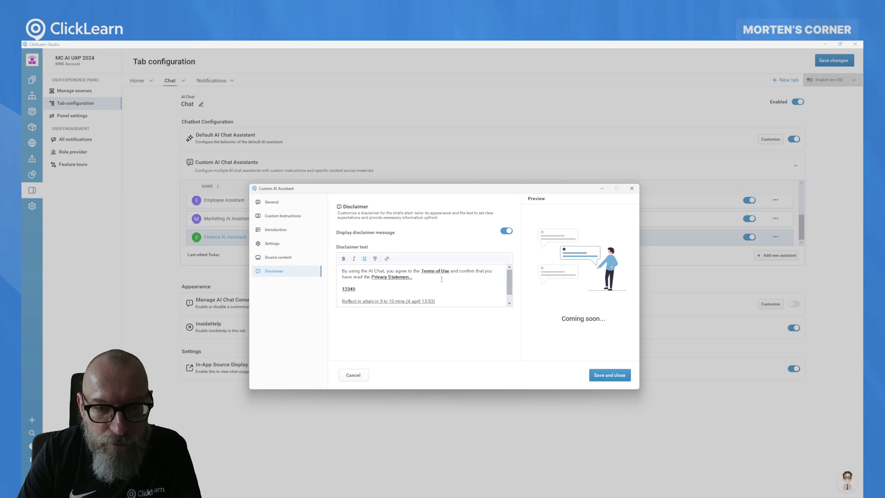
key(Up)
key(Up)
key(Up)
key(Up)
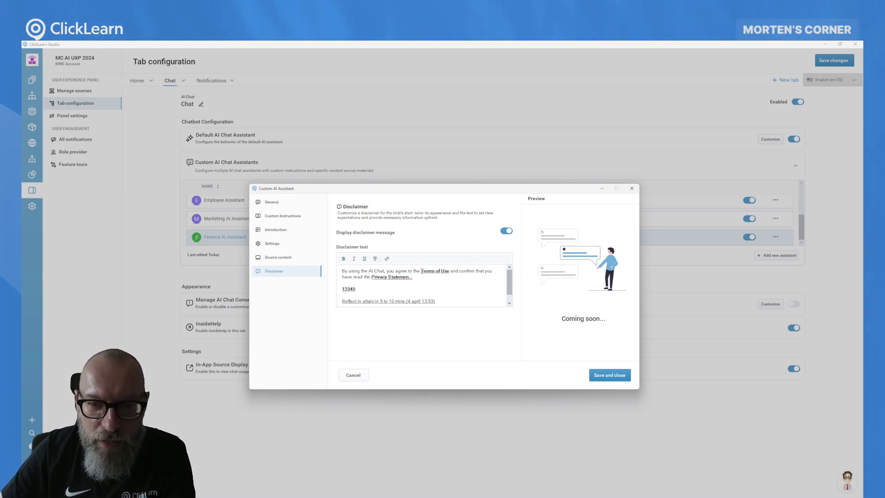
drag(421, 271, 454, 320)
key(BackSpace)
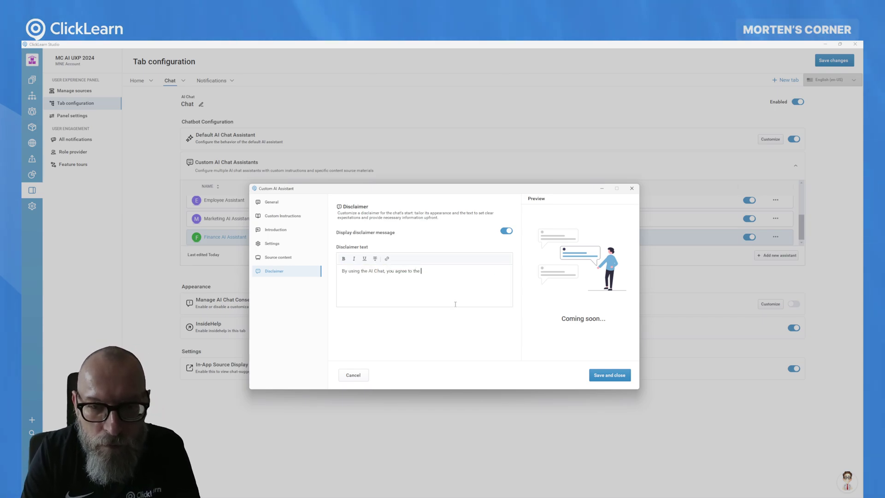
Complete the disclaimer with "understand that er cannot be help liable for the output and how you chose to use it!" and save the assistant
text(understa)
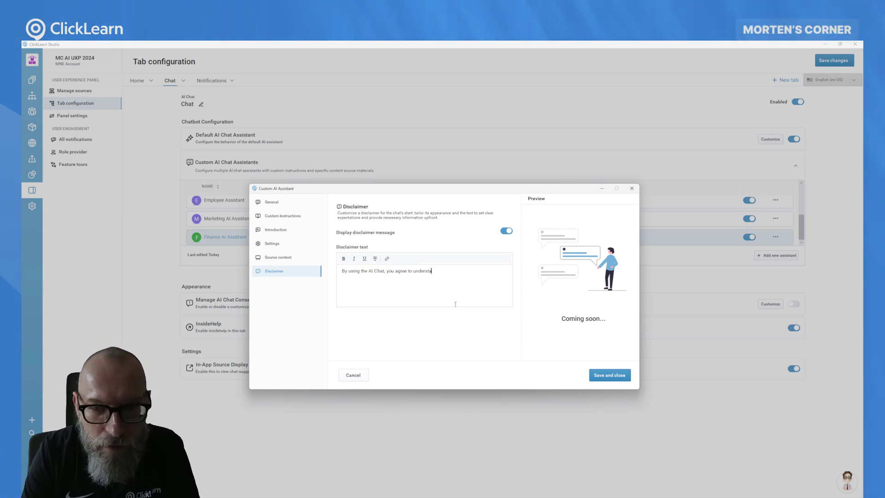
text(nd that e)
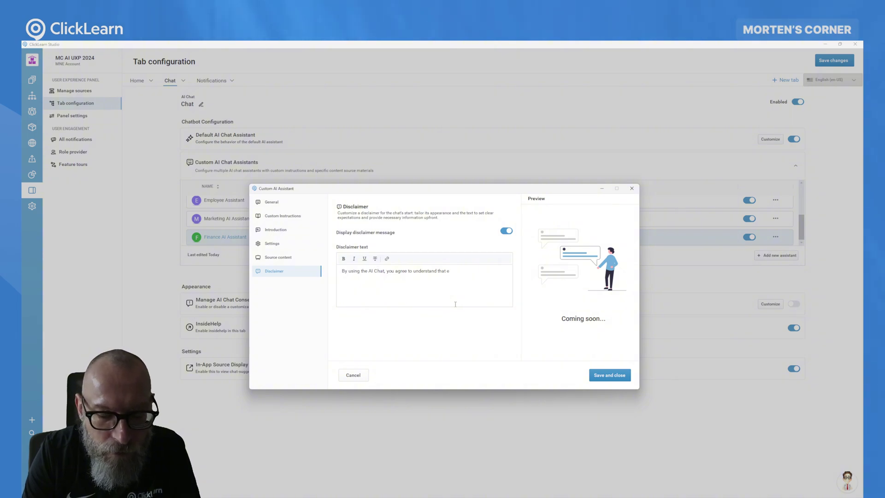
text(r cannot be)
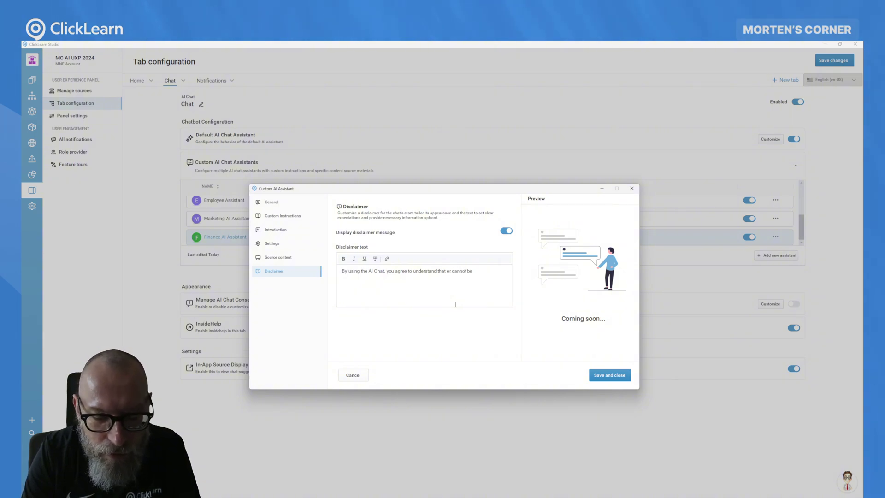
text( help liable fo)
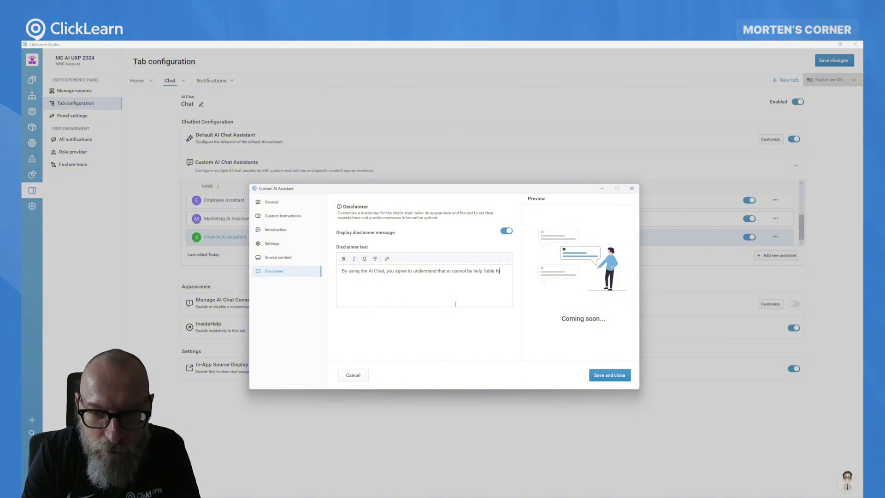
text(r the outp)
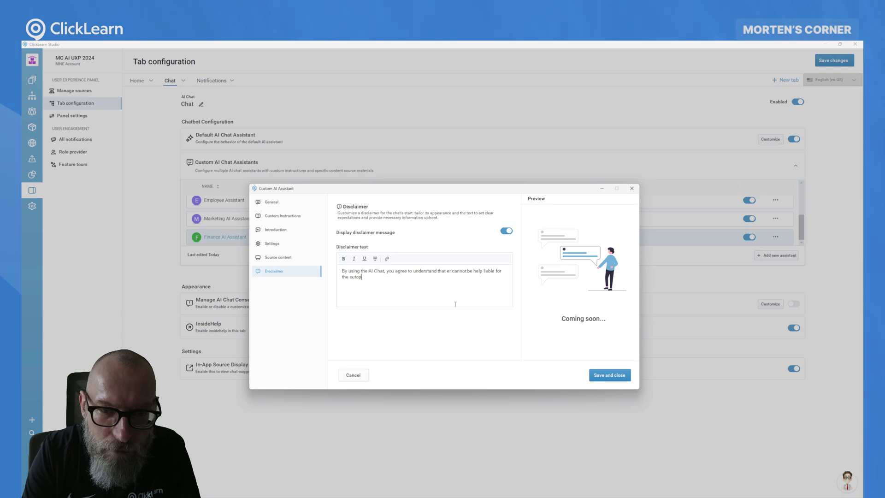
text(ut and h)
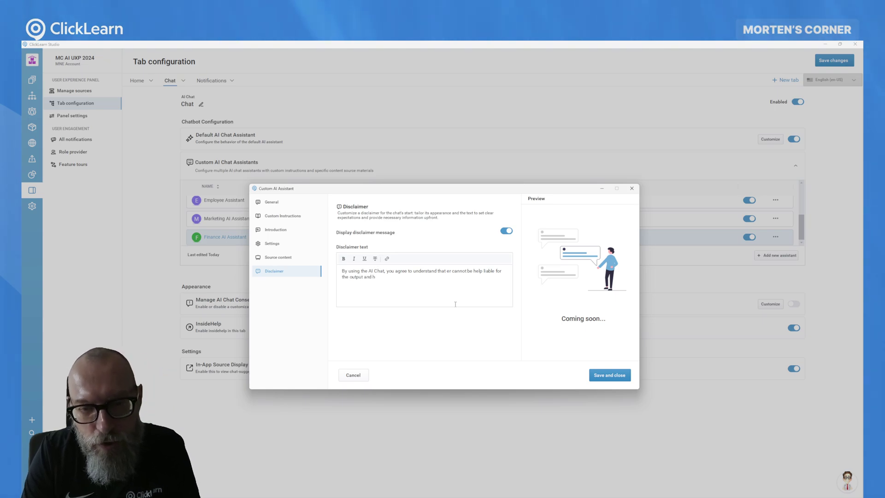
text(ow you chos)
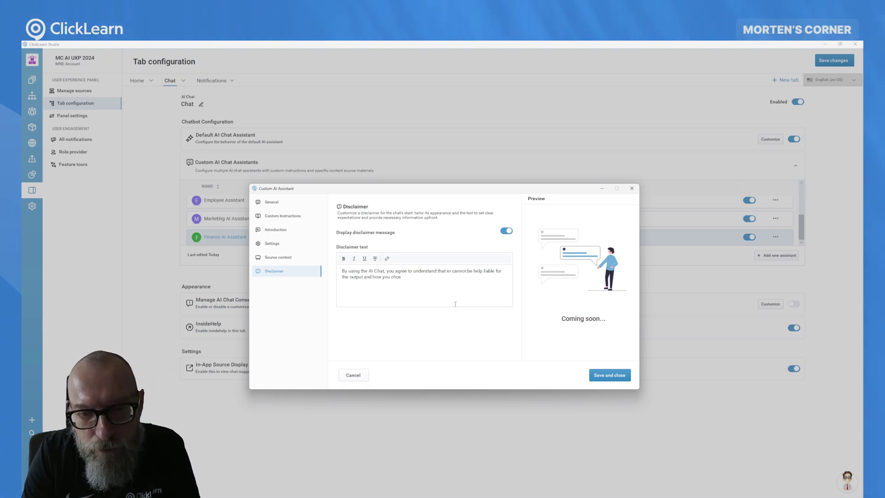
text(e to use it!)
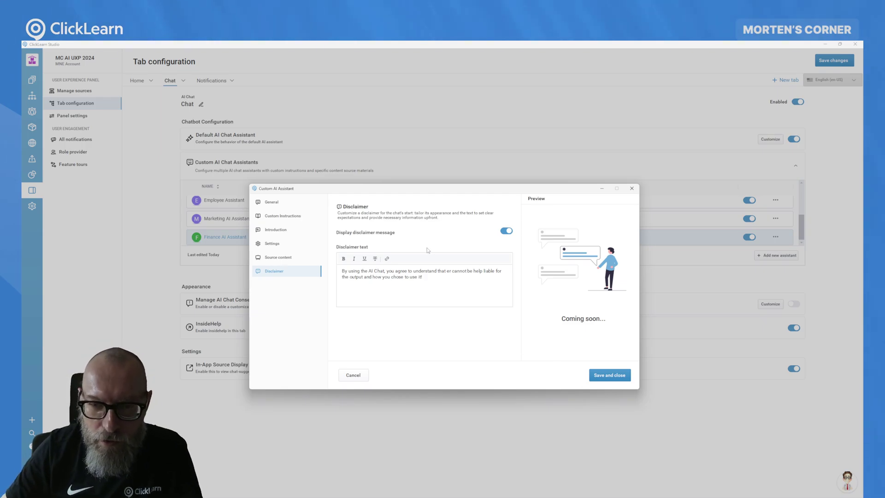
click(608, 374)
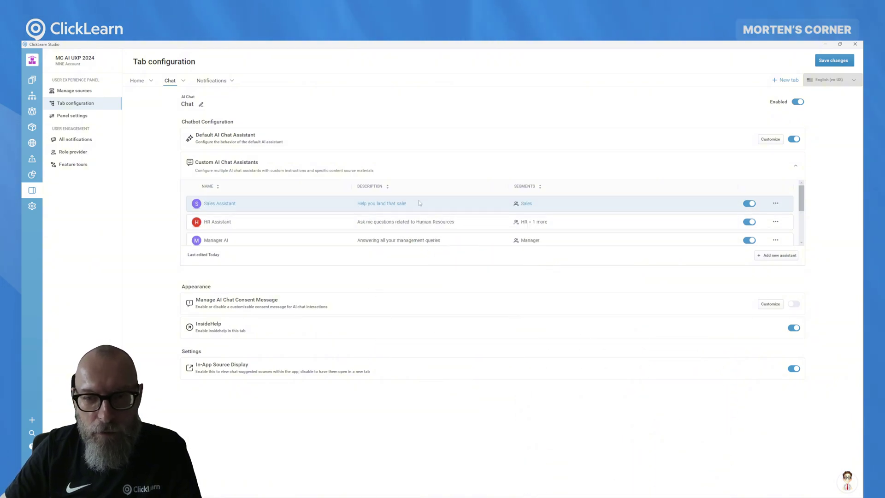
scroll(417, 217, down, 3)
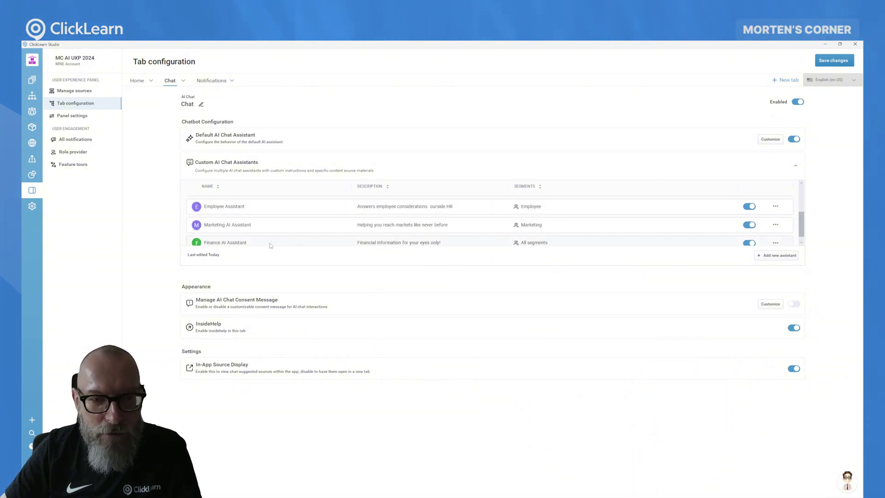
scroll(314, 226, up, 3)
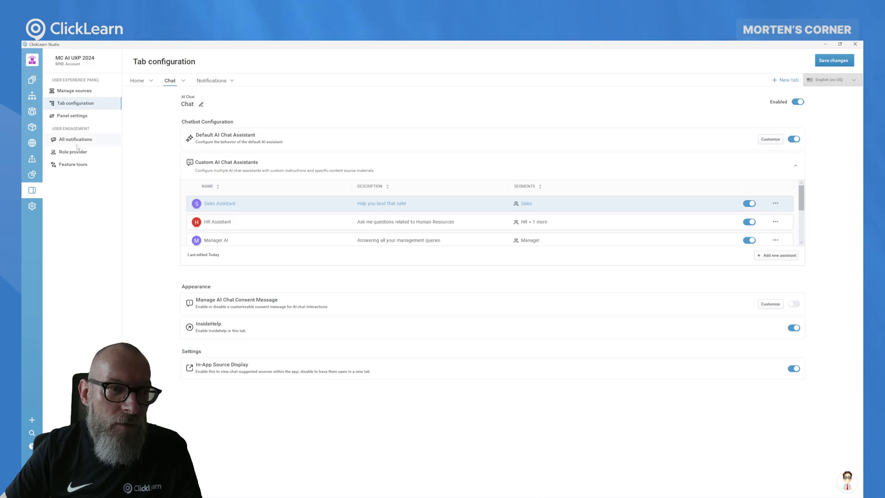
Re-produce the project's published content with the configuration from the last production
click(34, 160)
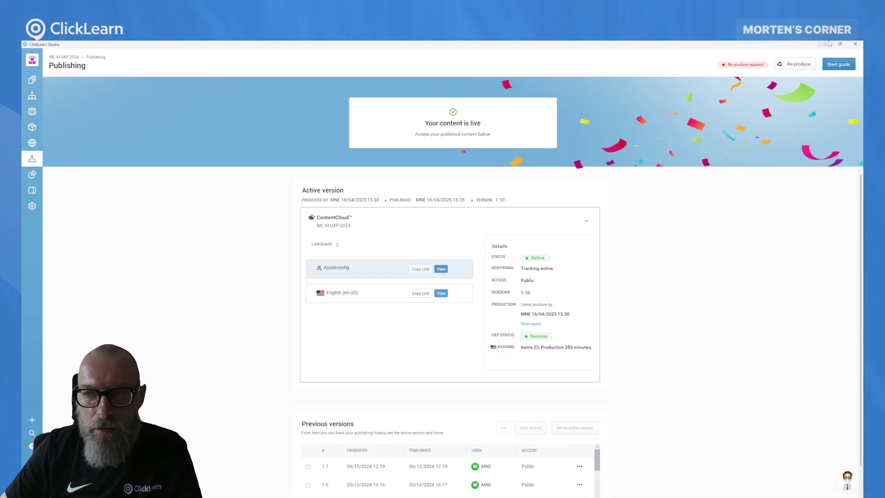
click(805, 64)
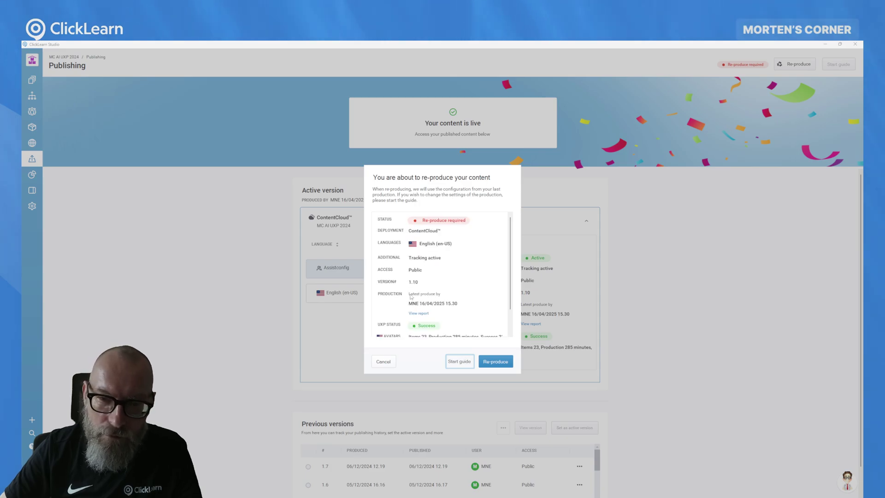
click(497, 362)
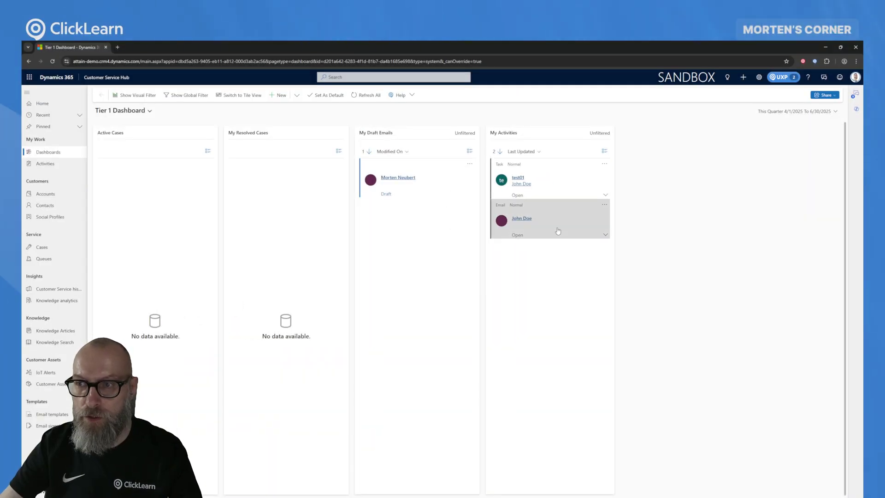
Switch to Dynamics 365 Customer Service Hub and open the AI chat in the UXP help panel
click(783, 80)
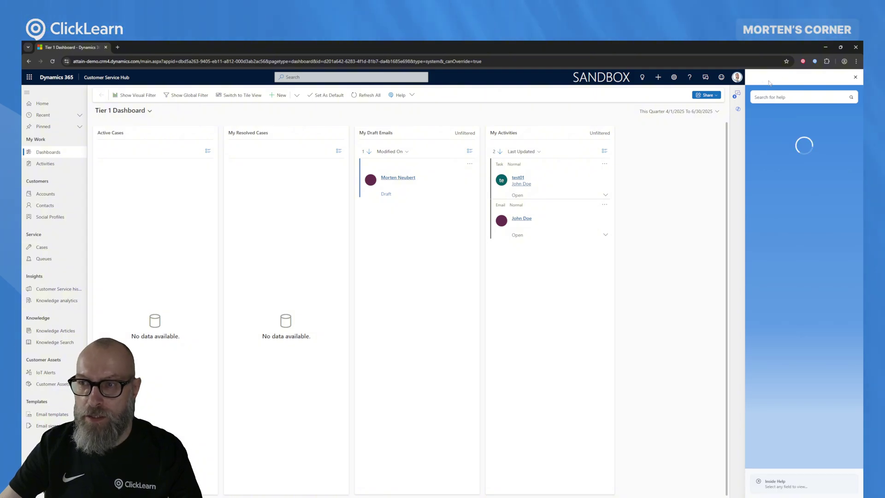
click(778, 78)
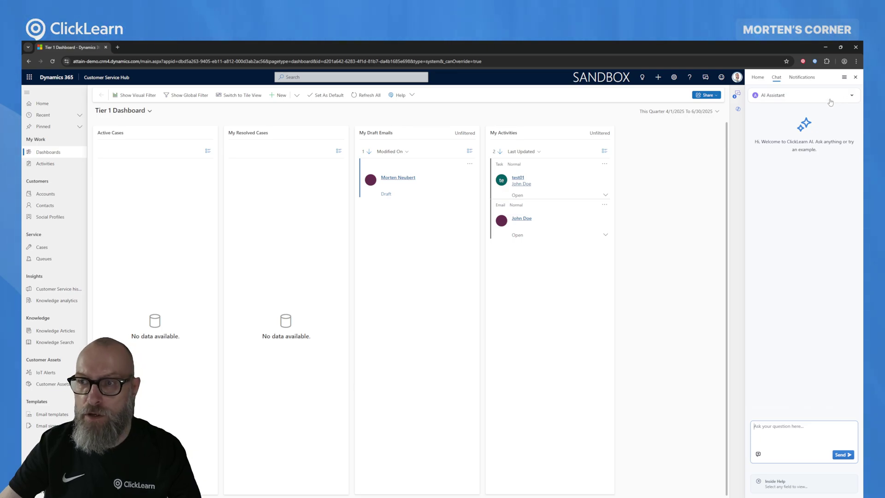
Choose the Sales Assistant for the chat and ask its suggested question "How do i adjust a credit limit?"
click(825, 99)
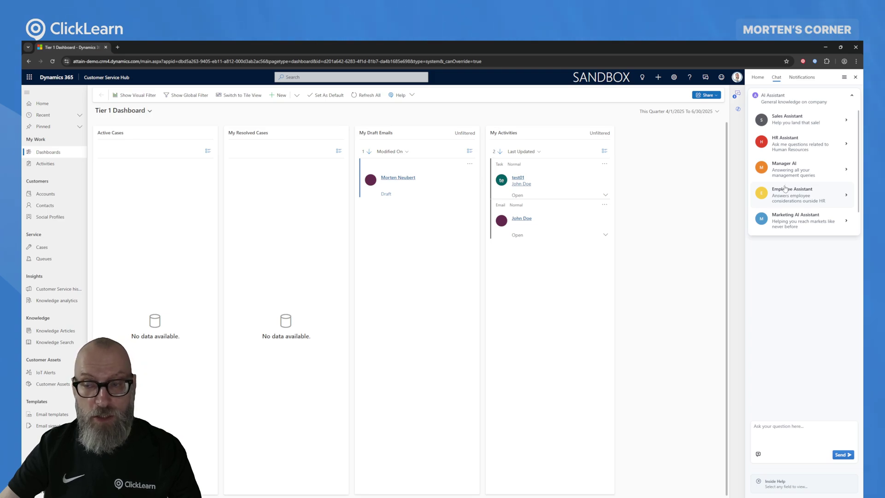
scroll(799, 170, down, 1)
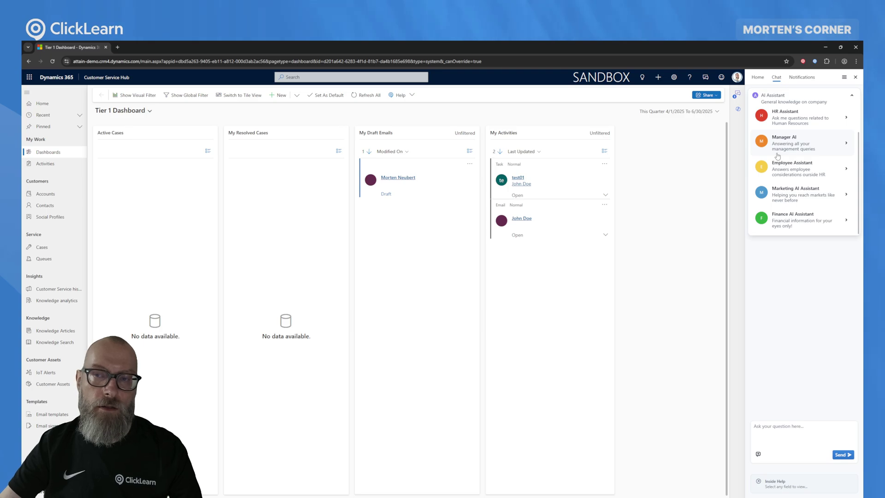
scroll(788, 191, up, 1)
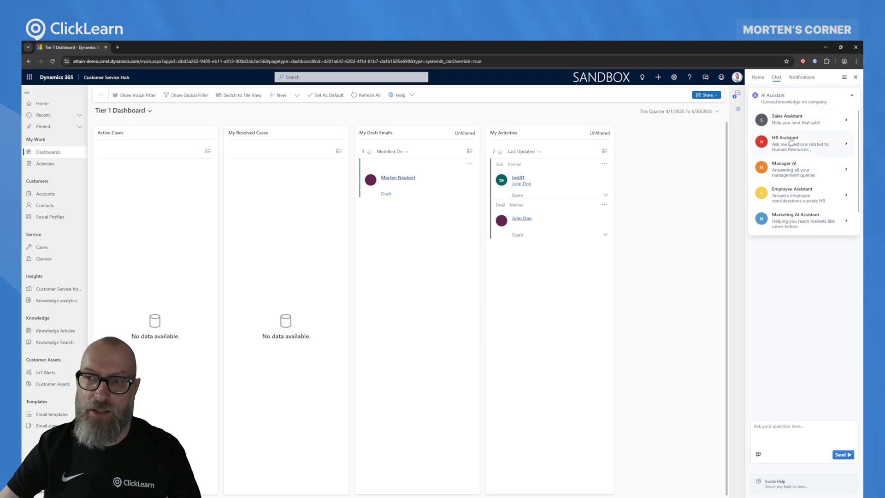
click(793, 121)
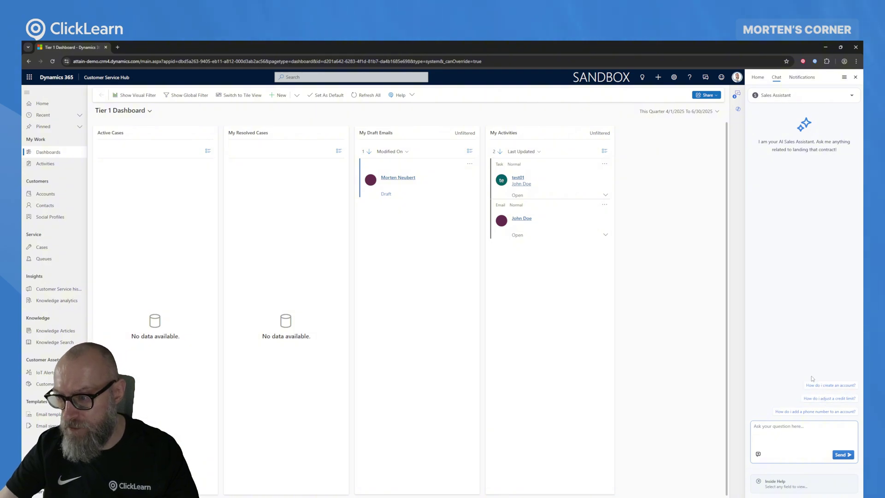
click(835, 399)
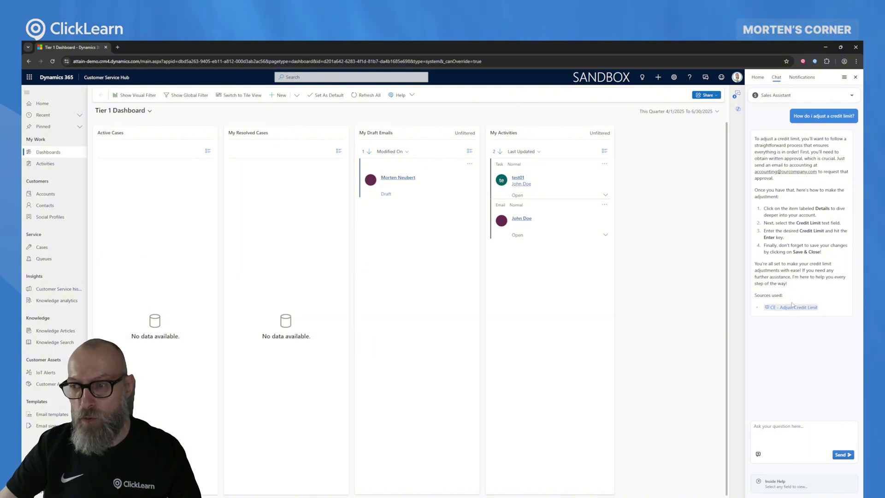
View the cited source "CE - Adjust Credit Limit" and return to the chat
click(771, 308)
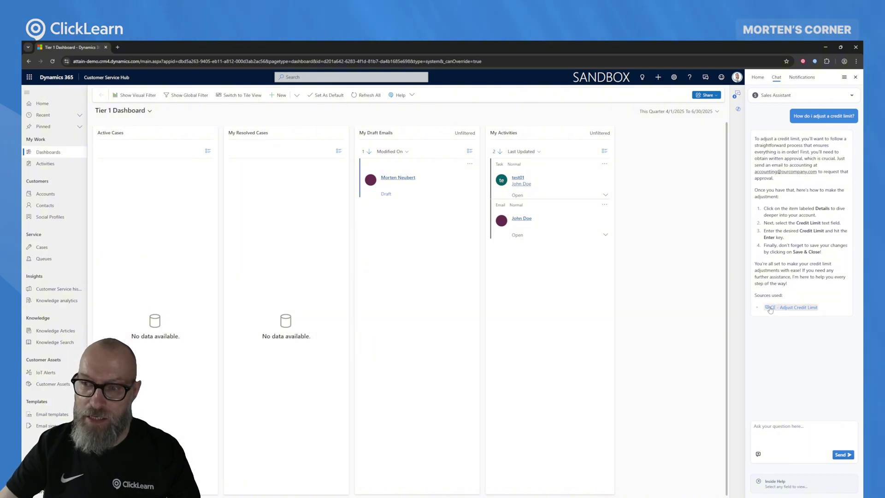
click(796, 309)
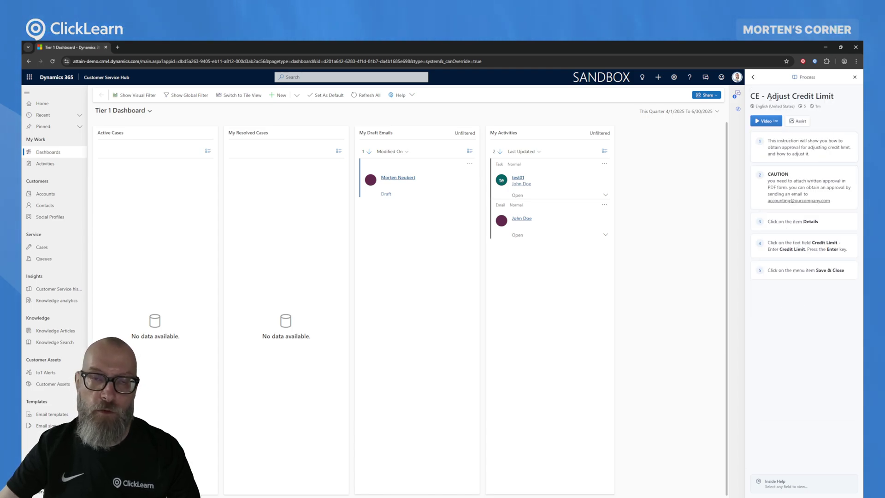
click(753, 77)
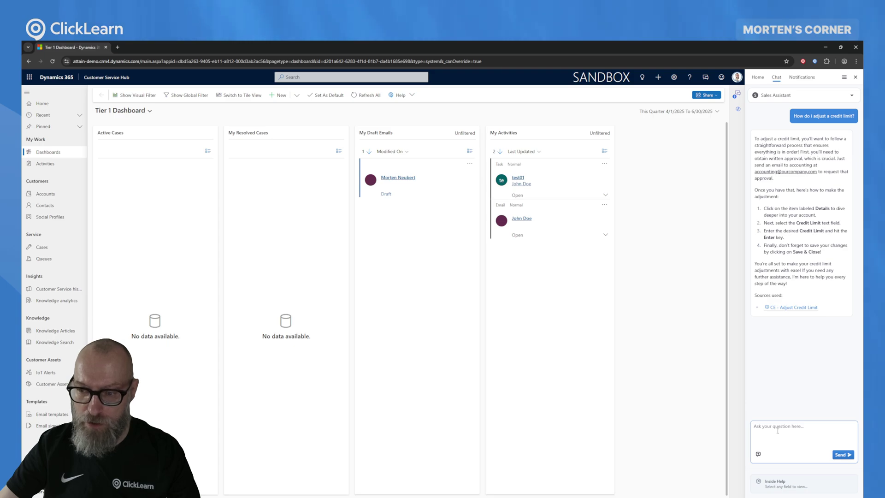
Switch the chat to Manager AI and ask its suggested question about preparing for the Annual Employee Development Interview as a manager
click(771, 97)
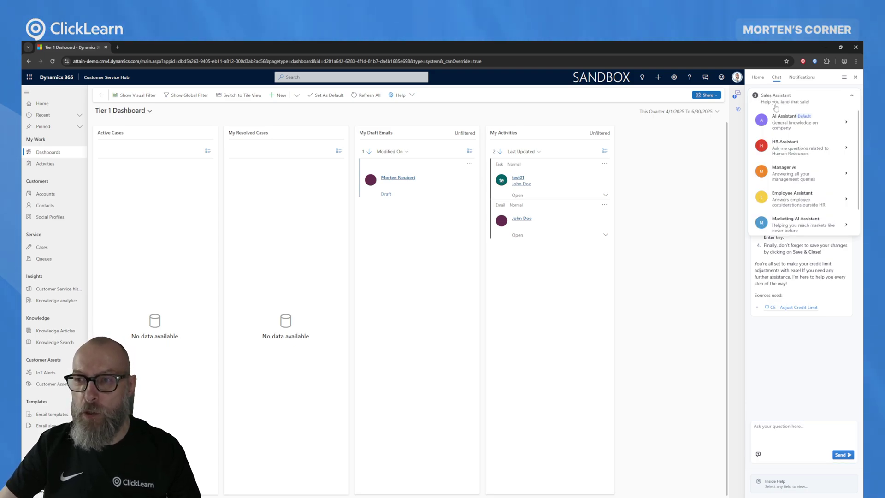
click(801, 177)
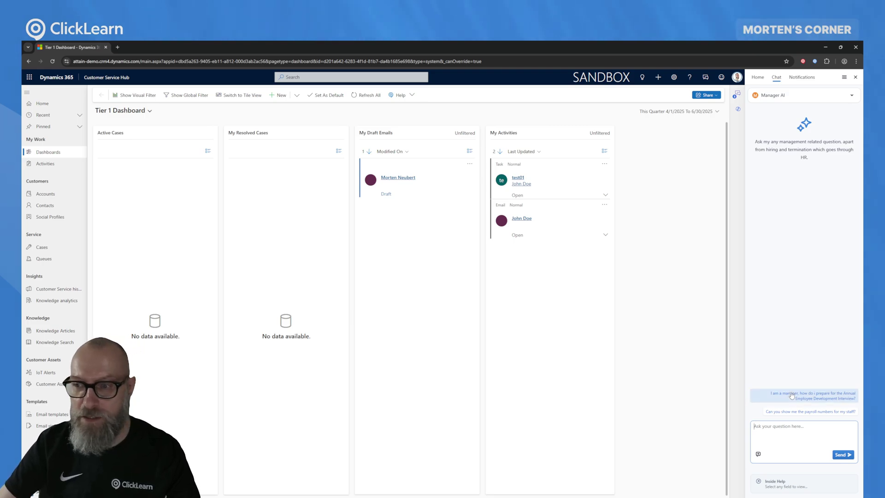
click(791, 396)
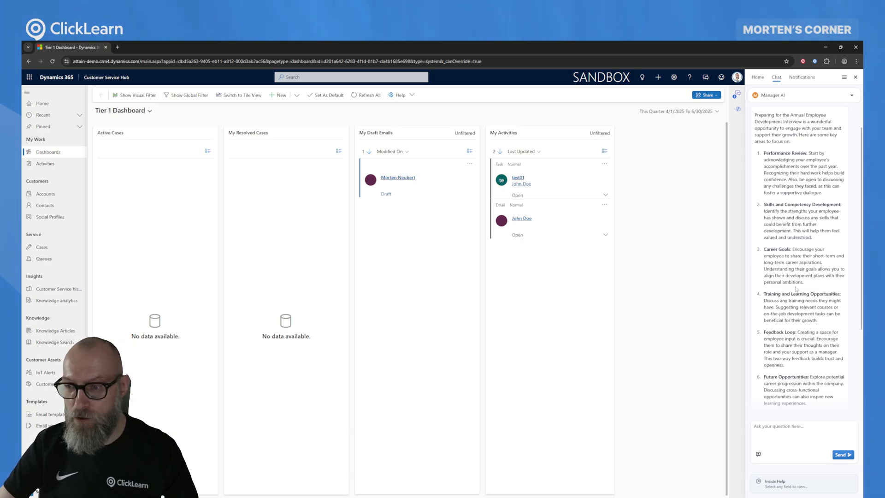
Read through the Manager AI answer, review its cited annual employee development interview document and close the document
scroll(796, 289, down, 3)
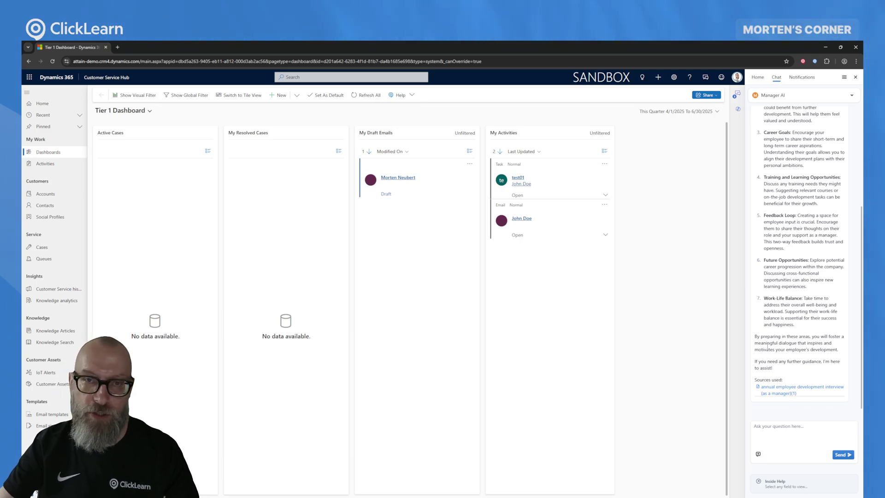
click(781, 389)
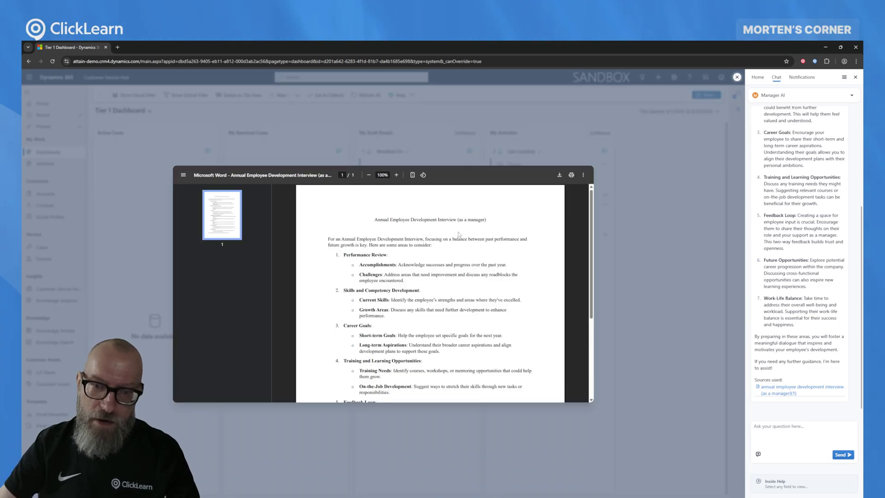
scroll(447, 244, down, 3)
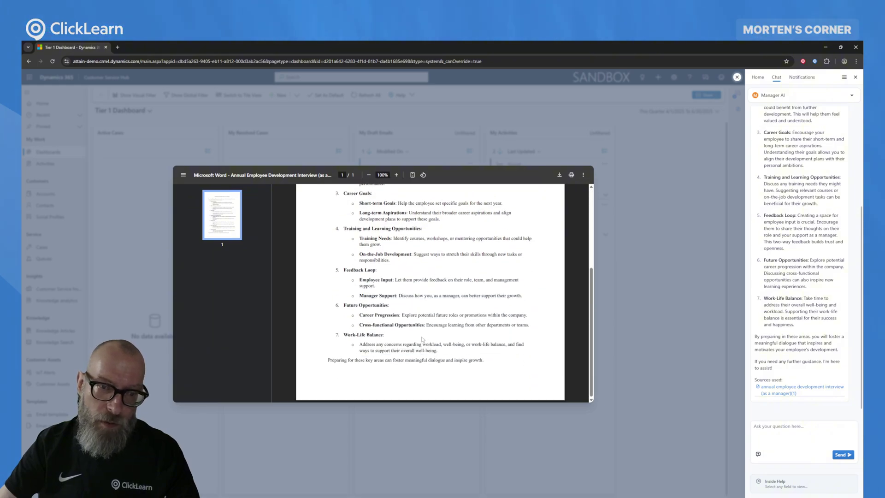
scroll(422, 340, up, 3)
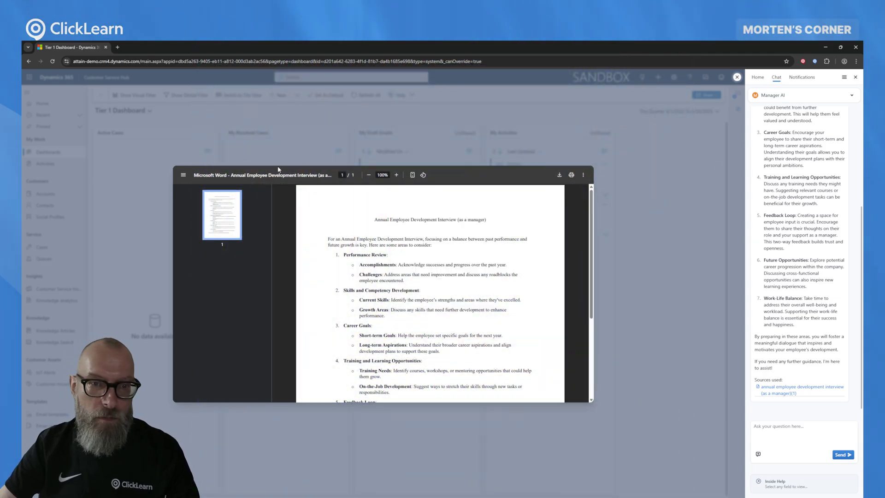
click(738, 78)
Switch the chat to the Employee Assistant and ask its suggested question about preparing for the Annual Employee Development Interview
click(782, 96)
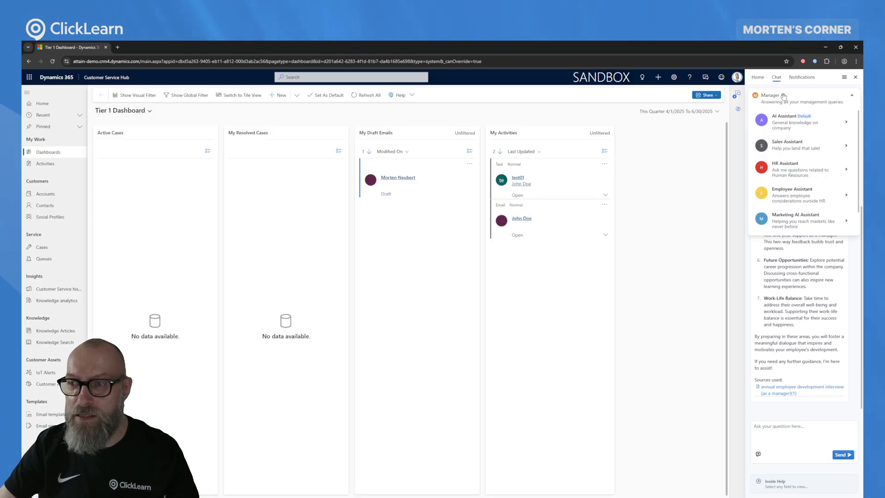
click(802, 190)
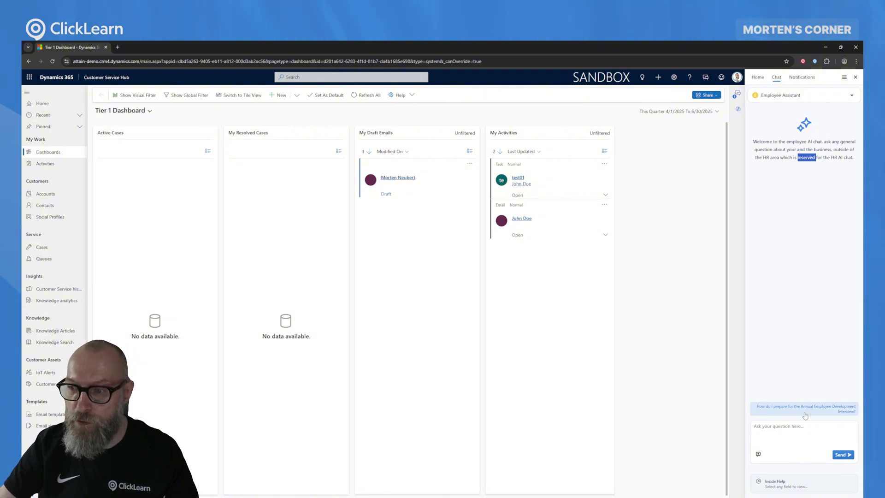
click(838, 411)
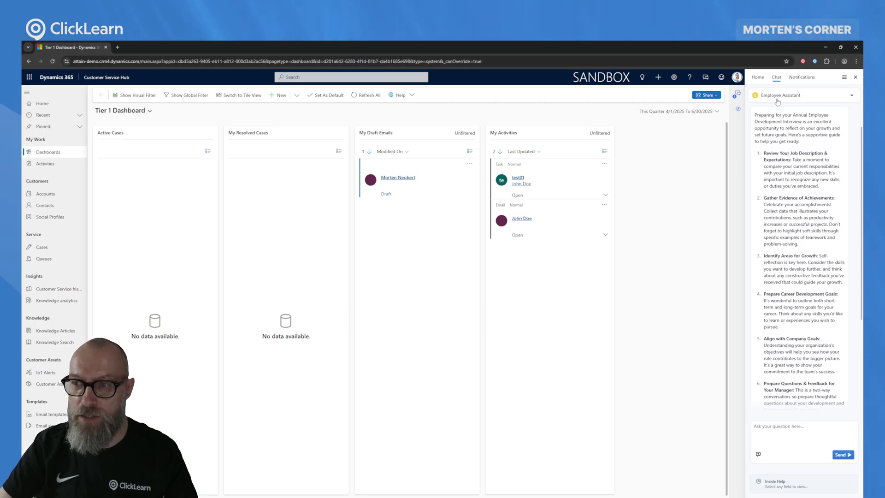
Switch the chat to the Finance AI Assistant and ask its suggested question "What are the salary numbers?"
click(792, 98)
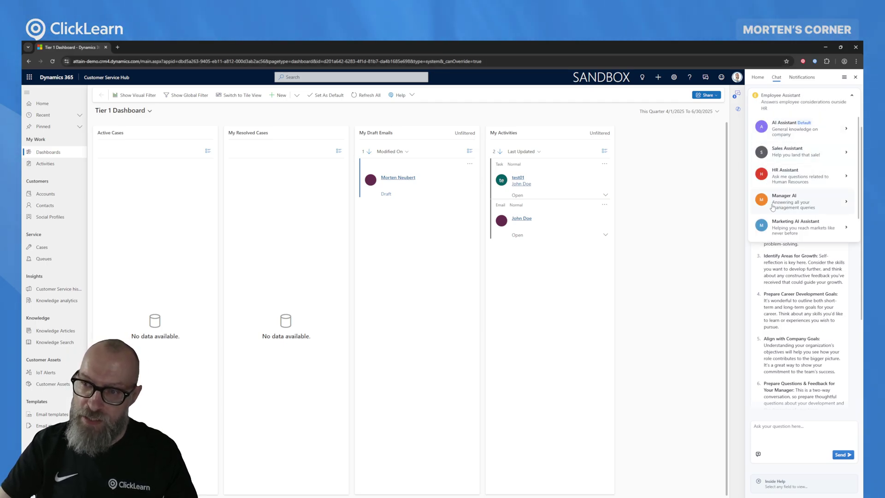
scroll(779, 203, down, 1)
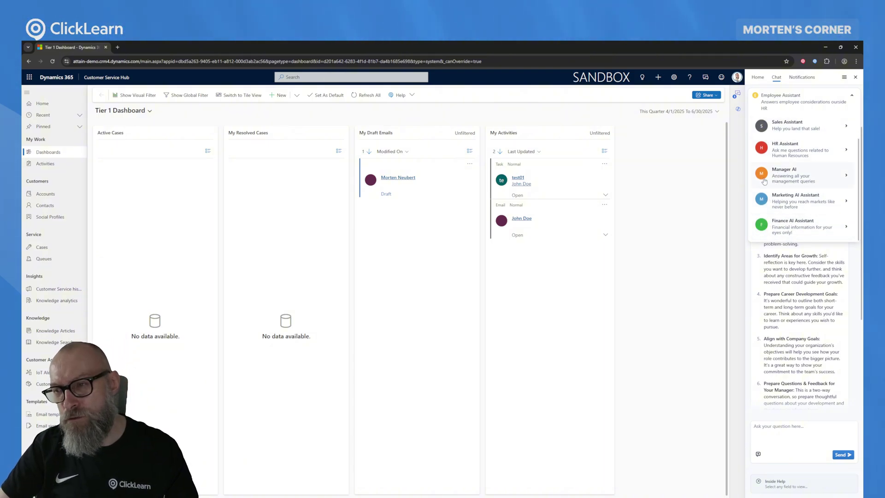
click(779, 227)
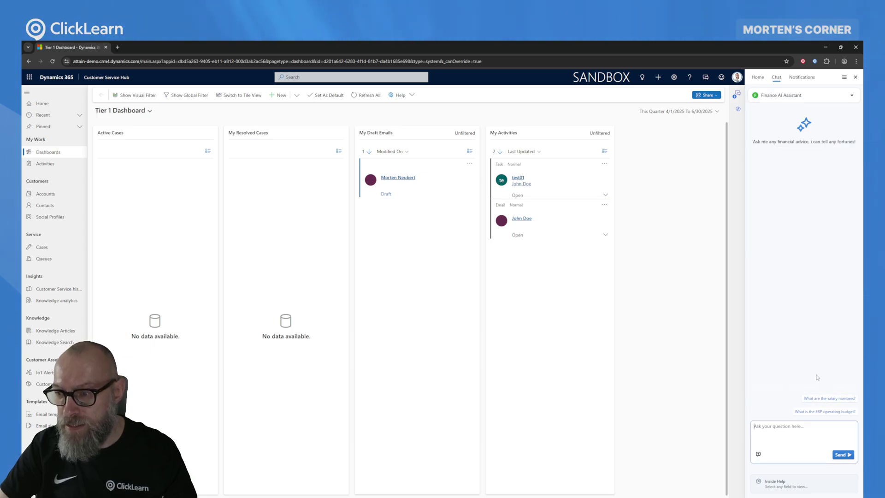
click(823, 402)
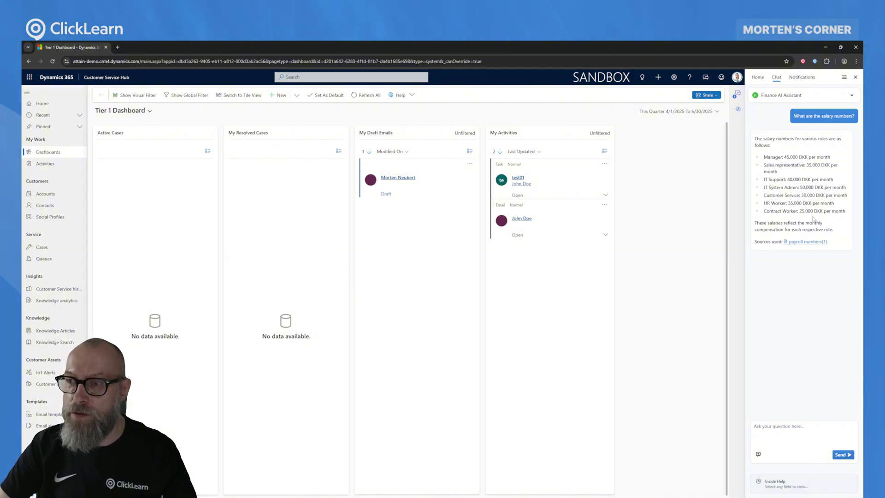
Check the payroll numbers document cited for the salary answer, close it and ask "Does a manager get health care?"
click(802, 242)
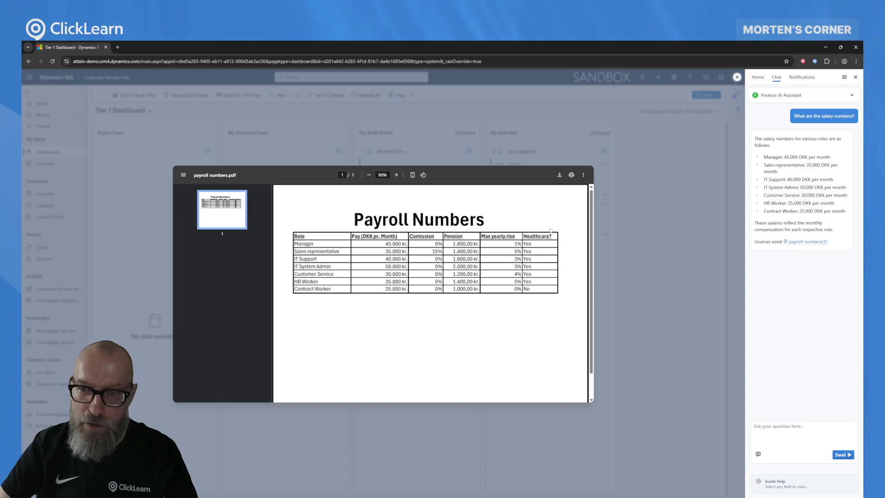
click(737, 77)
click(777, 429)
text(Does a)
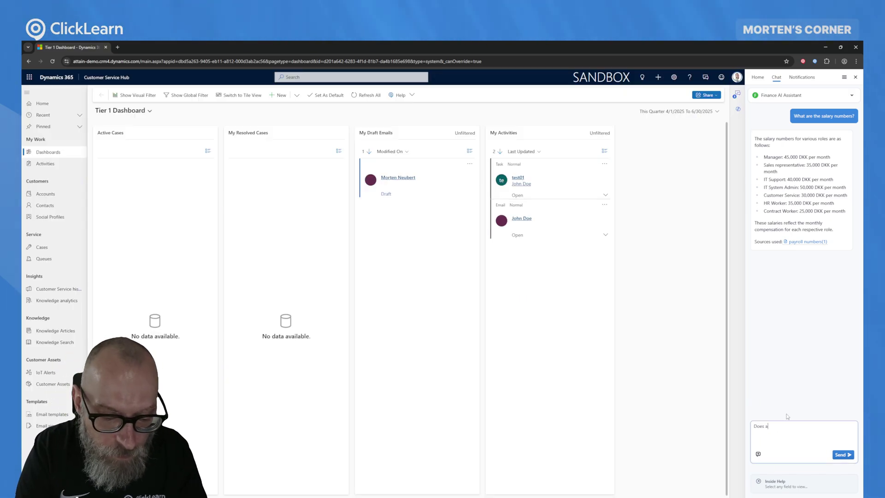
text( manager get health care?)
key(Return)
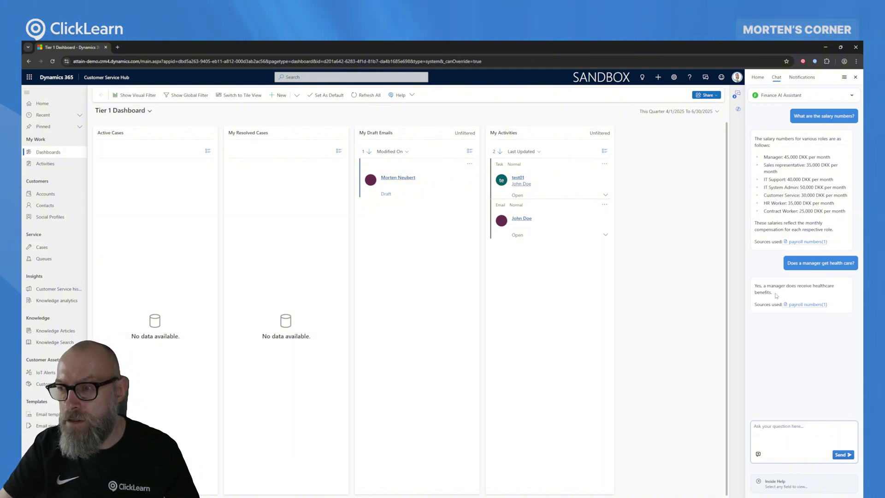
Verify the manager healthcare answer in its cited payroll document, close it and ask "how about a contract worker?"
click(813, 305)
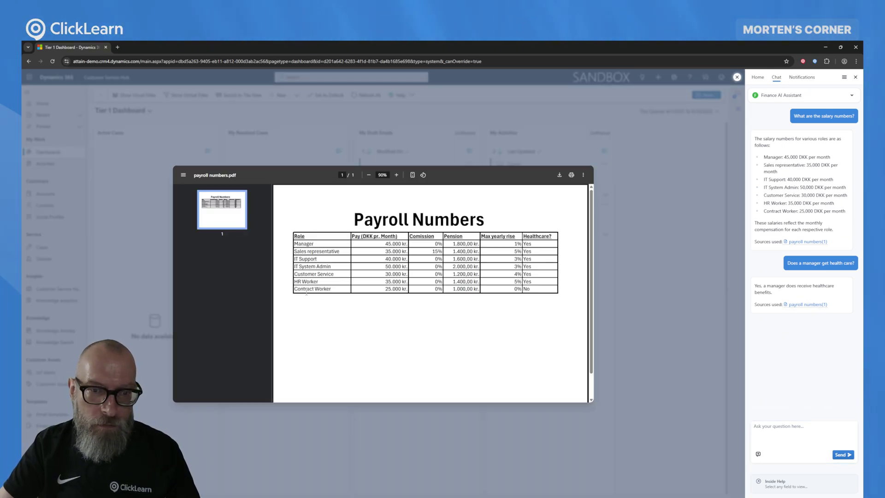
click(737, 78)
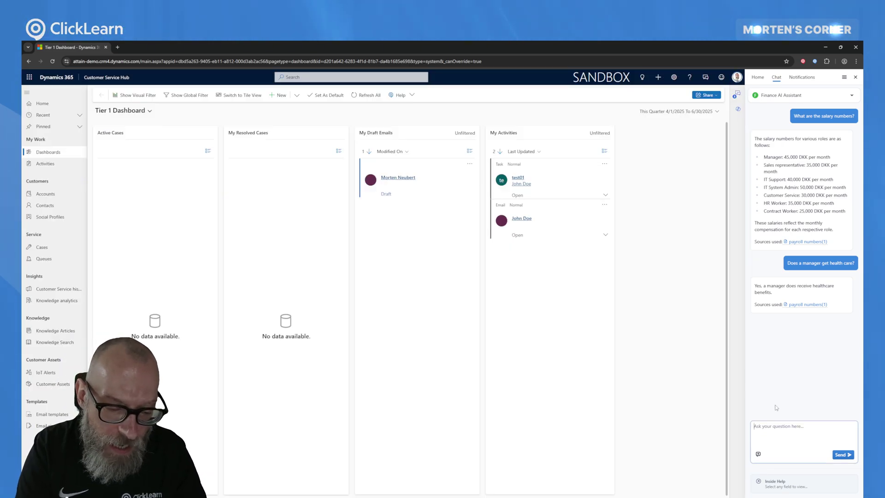
text(How about a co)
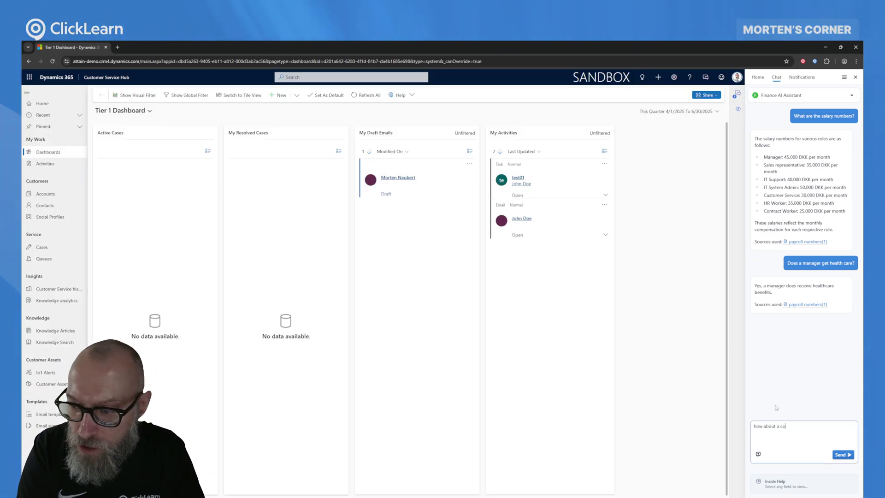
text(ntract)
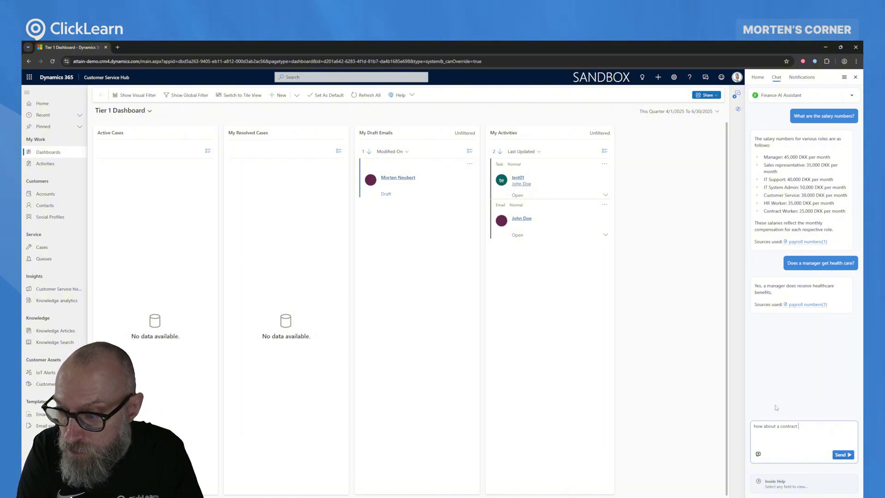
text( worker?)
key(Return)
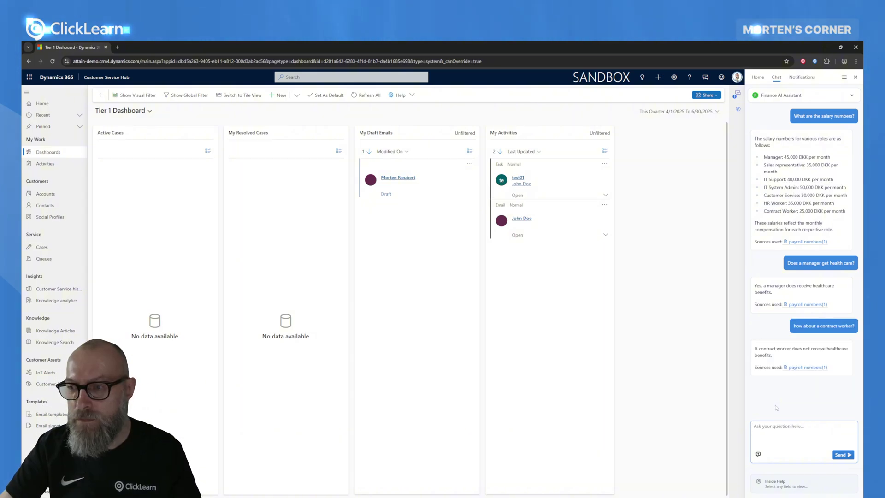
Verify the contract worker answer in its cited payroll document, close it and ask "how much yearly rise can i give sales rep?"
click(809, 368)
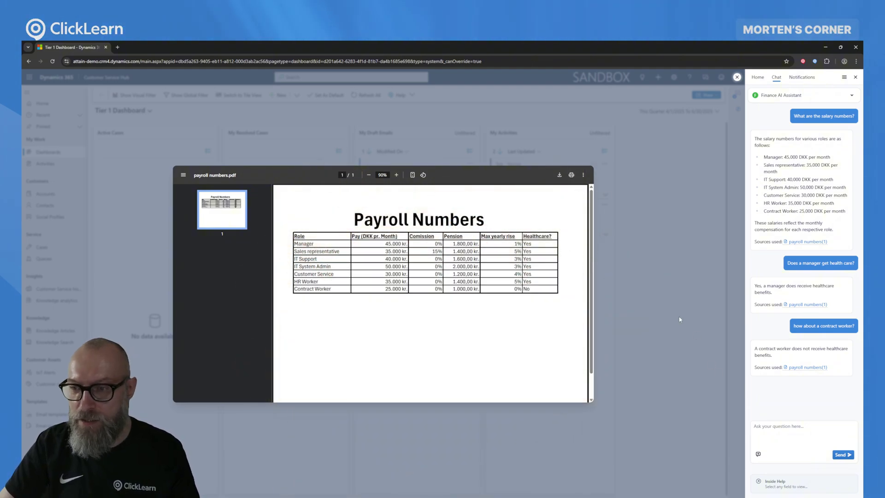
click(738, 78)
click(769, 423)
text(how )
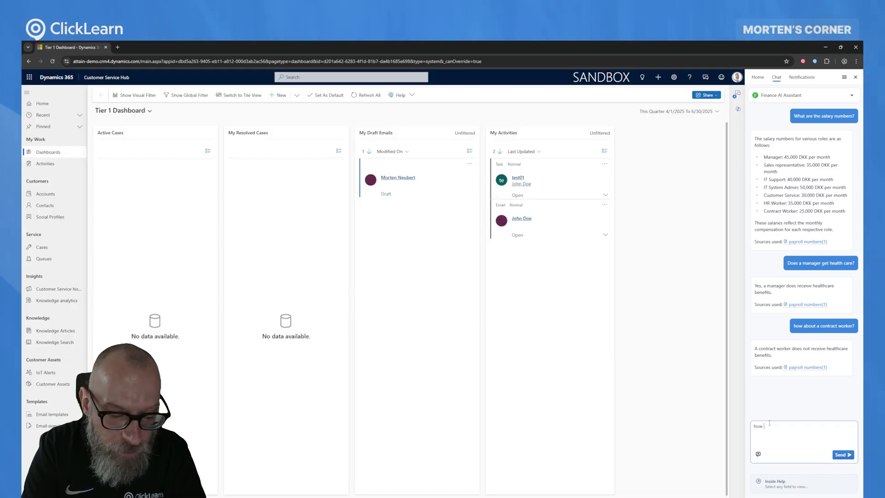
text(much yearly rise can i give)
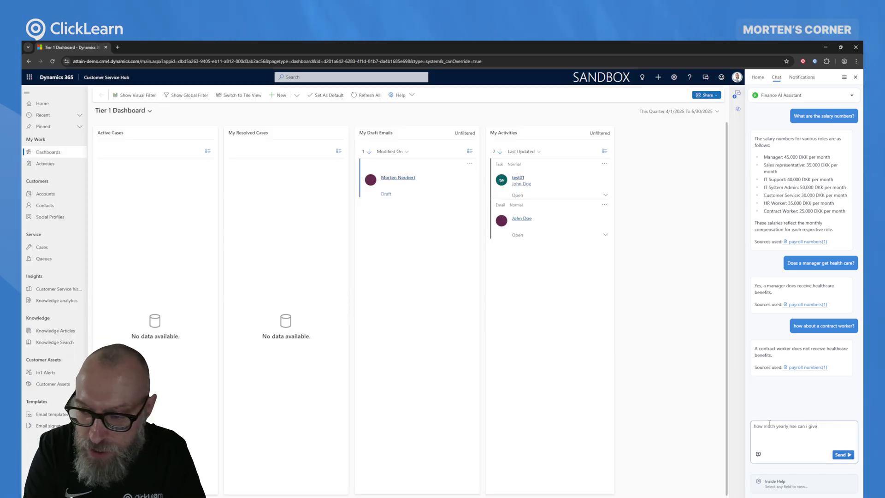
text( sales rep?)
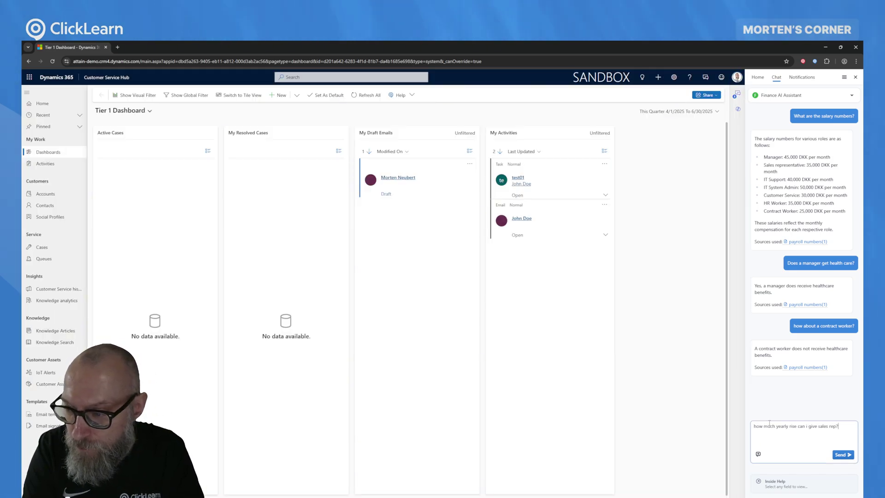
key(Return)
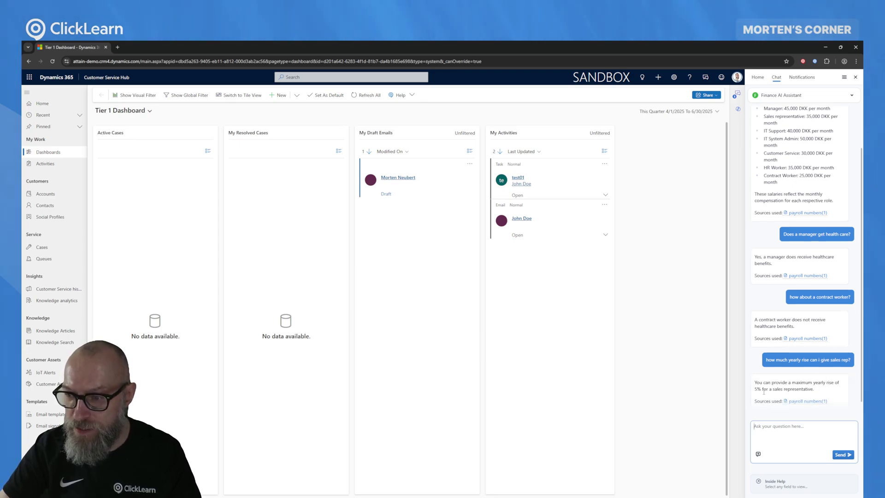
Verify the sales rep rise in its cited payroll document, close it and ask the HR Assistant "How long is my maternaty leave in Denmark?"
click(814, 401)
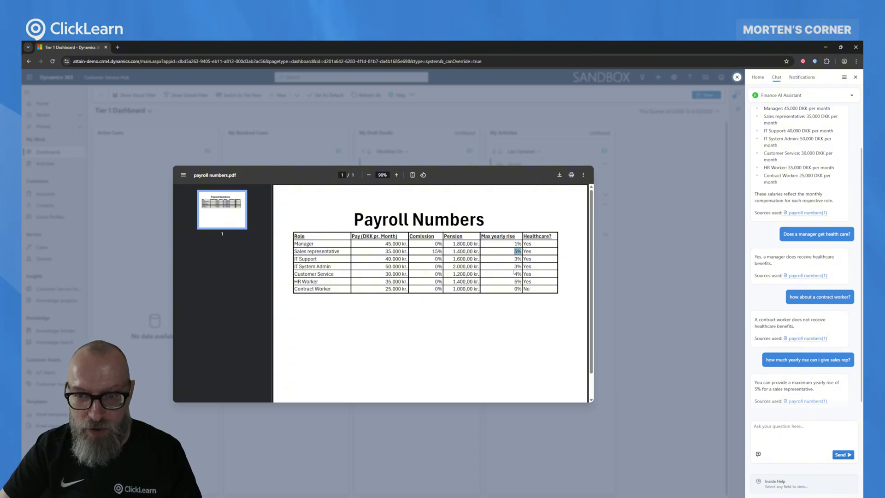
click(737, 77)
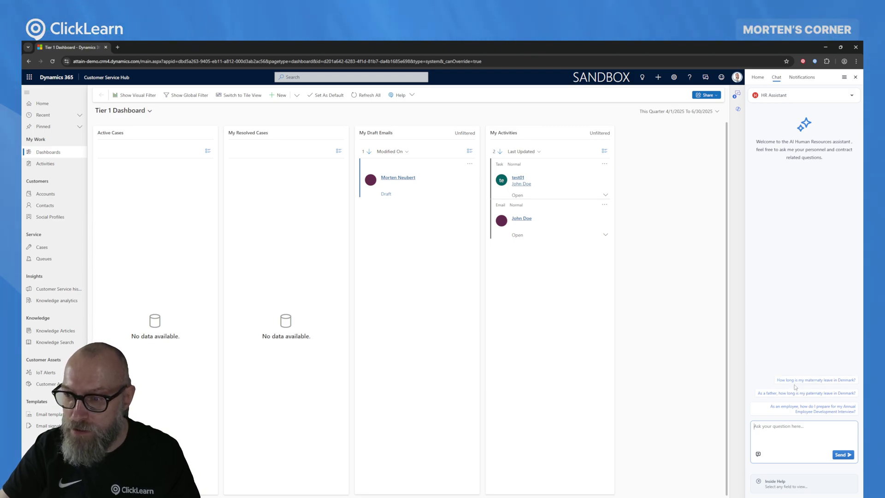
click(835, 380)
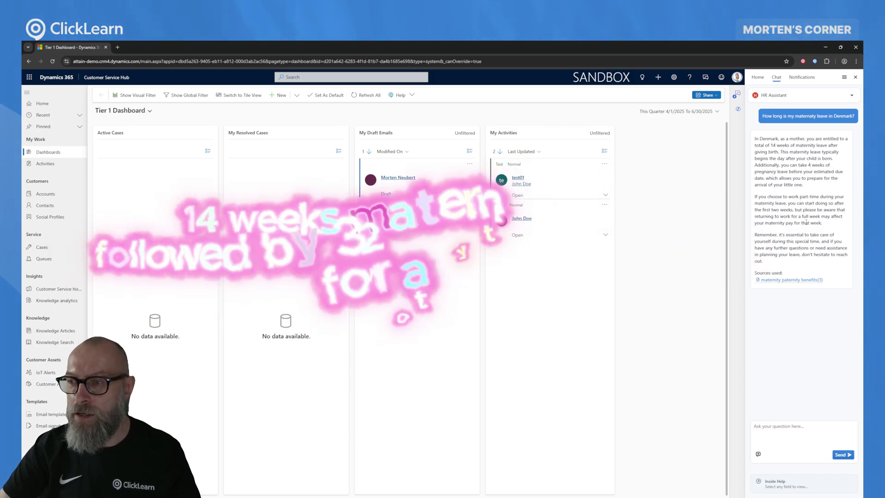
Check the cited maternity paternity benefits document for the leave rules and close it
click(819, 283)
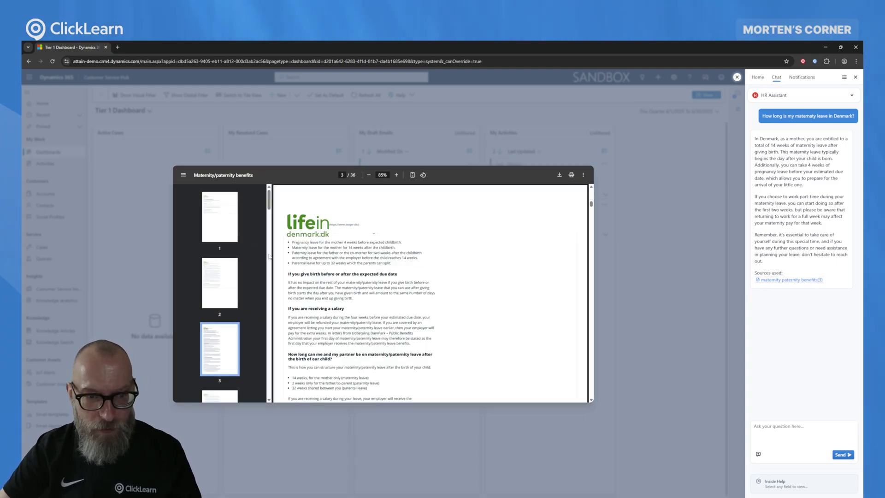
scroll(269, 201, down, 5)
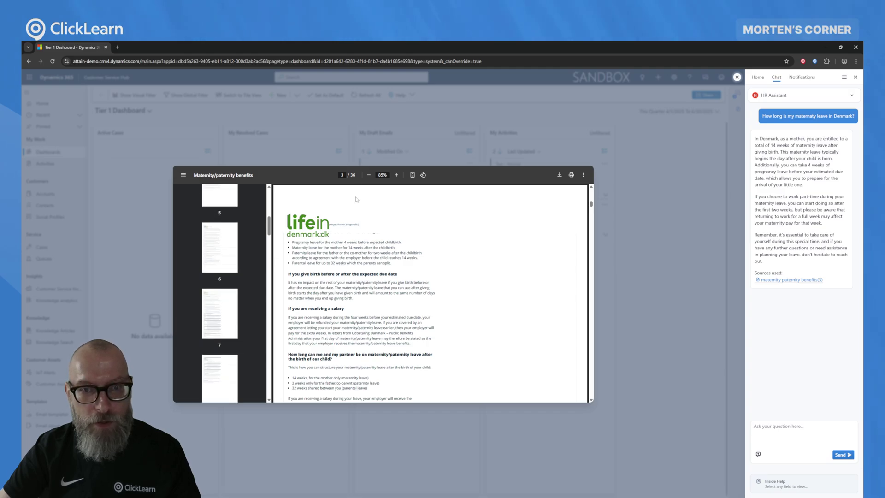
scroll(461, 262, up, 2)
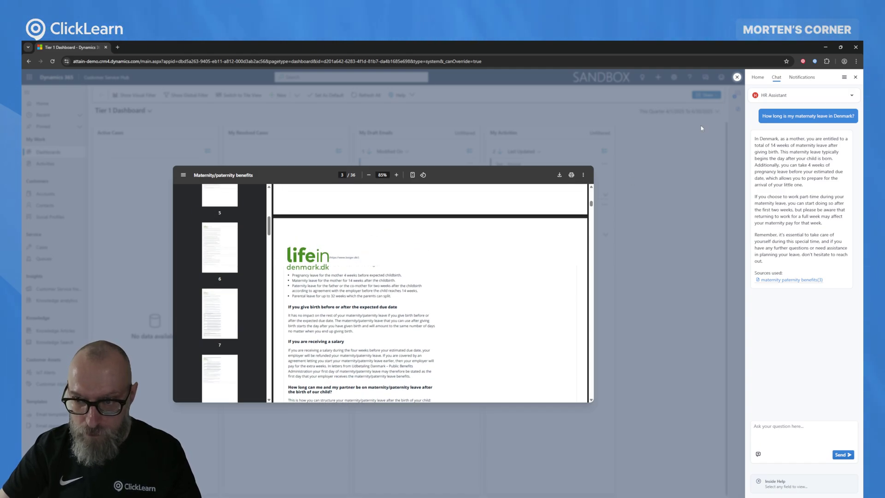
click(736, 76)
Switch the chat to the general AI Assistant and ask "how do i use ai avatars in clicklearn?"
click(804, 96)
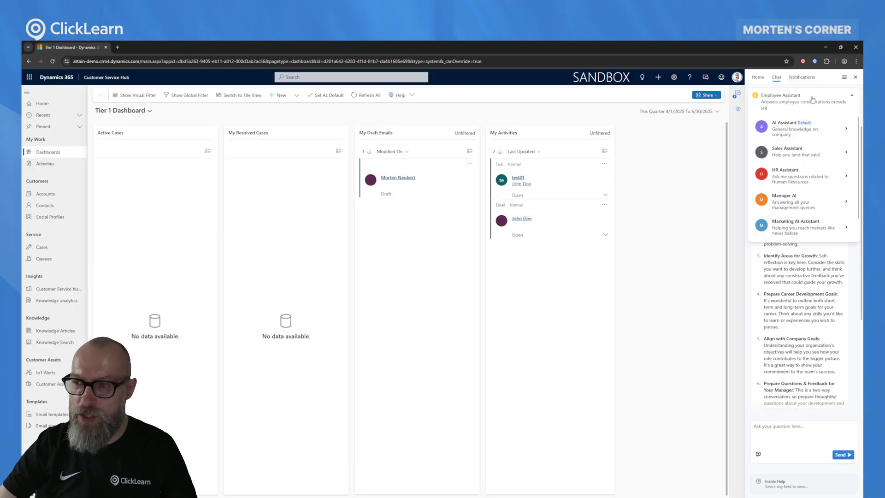
scroll(795, 203, down, 1)
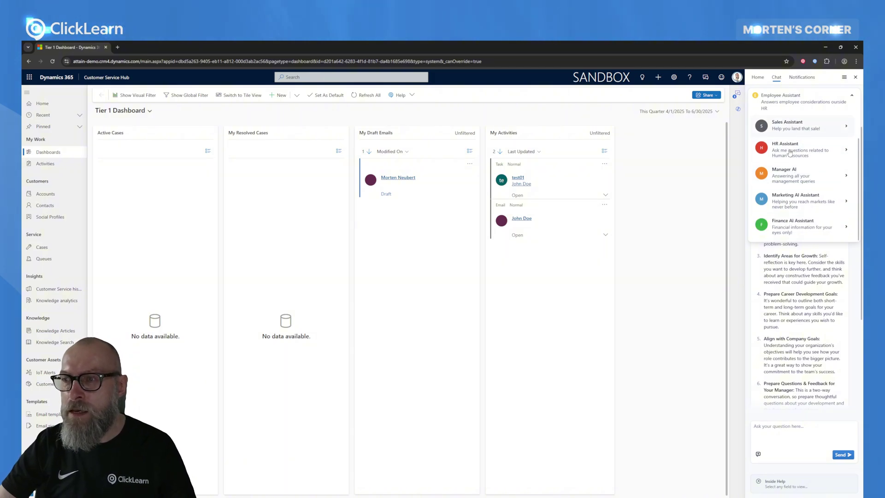
scroll(792, 203, up, 1)
click(789, 105)
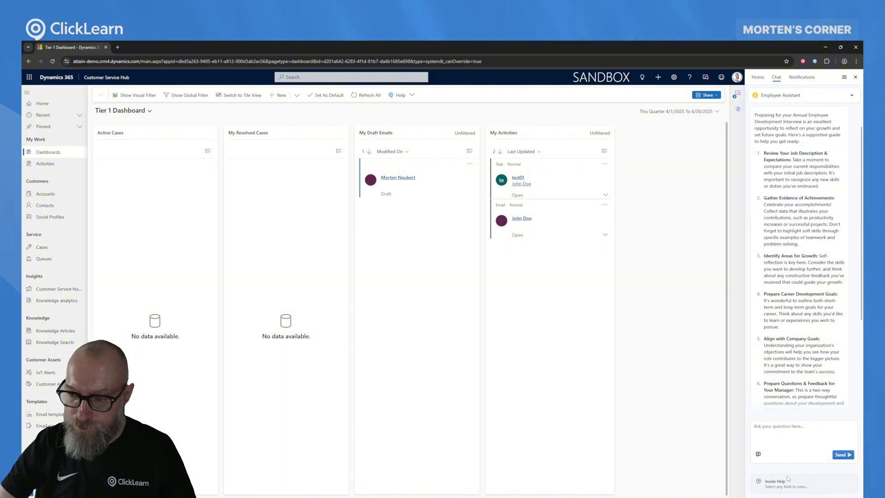
click(783, 441)
text(how do use the ai avatars in clicklearn?)
key(Return)
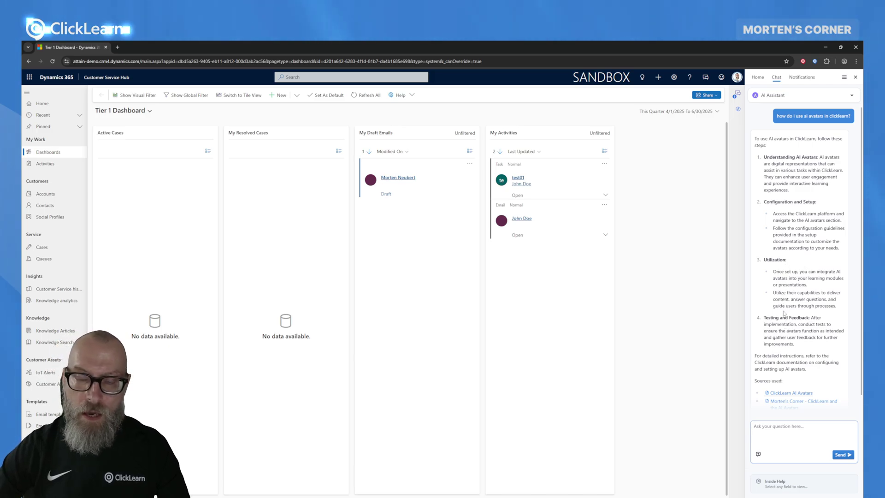
Open the video cited for the AI avatars answer, play it briefly, pause it and close it
scroll(797, 365, down, 1)
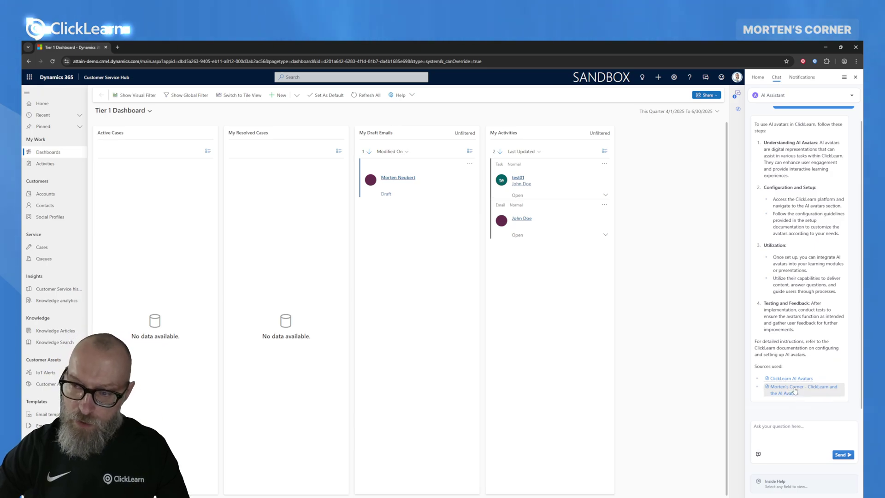
click(795, 390)
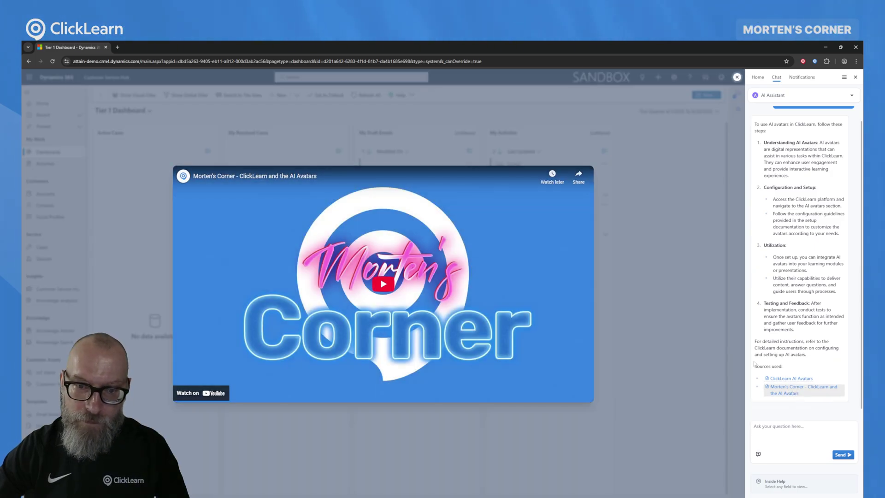
click(384, 284)
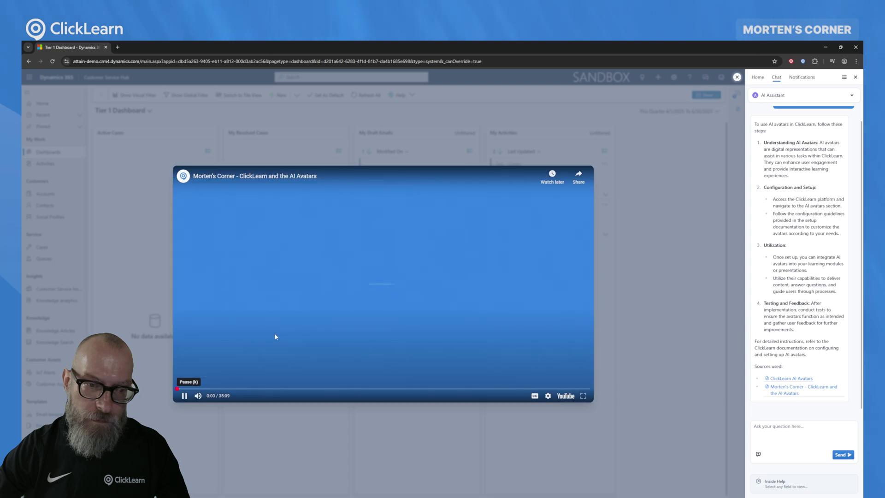
click(185, 397)
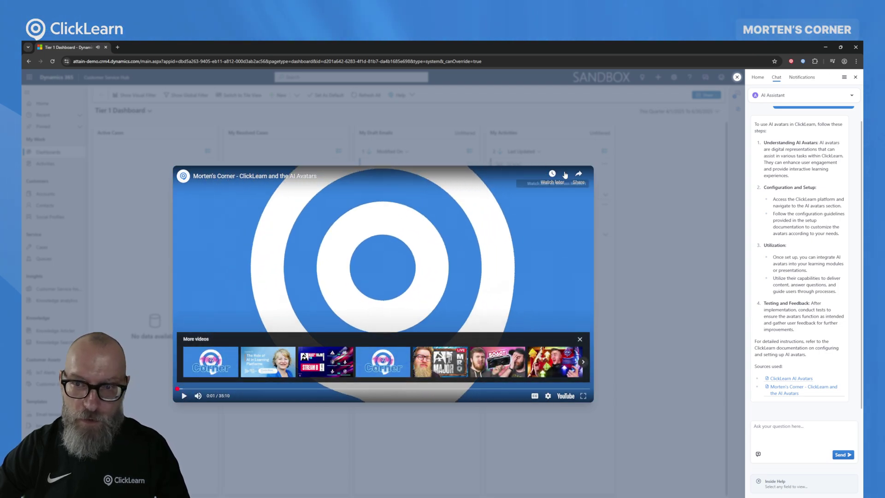
click(738, 77)
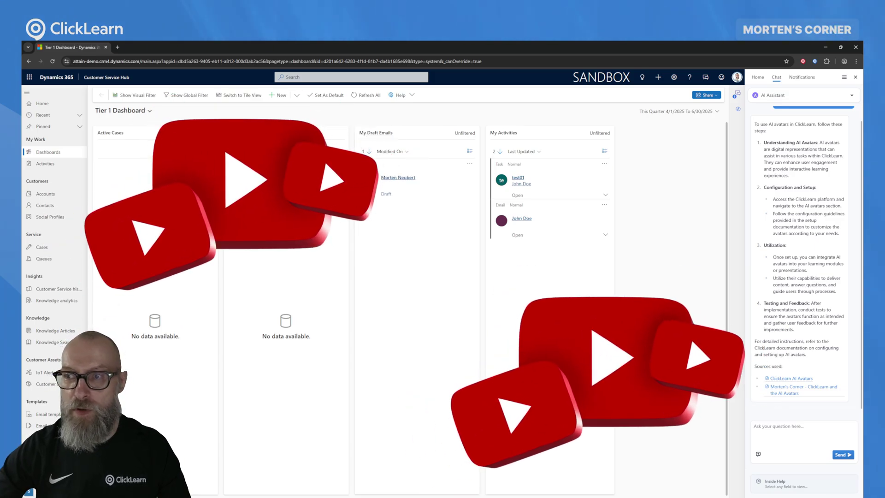
click(790, 98)
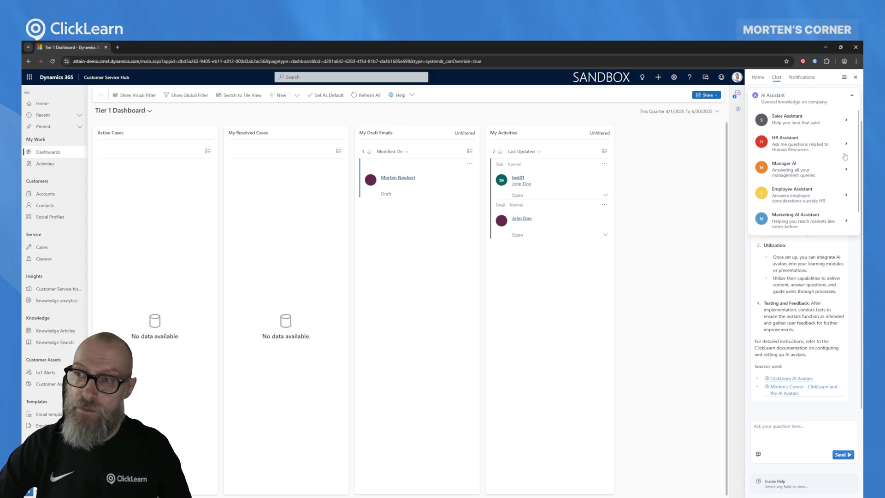
click(852, 97)
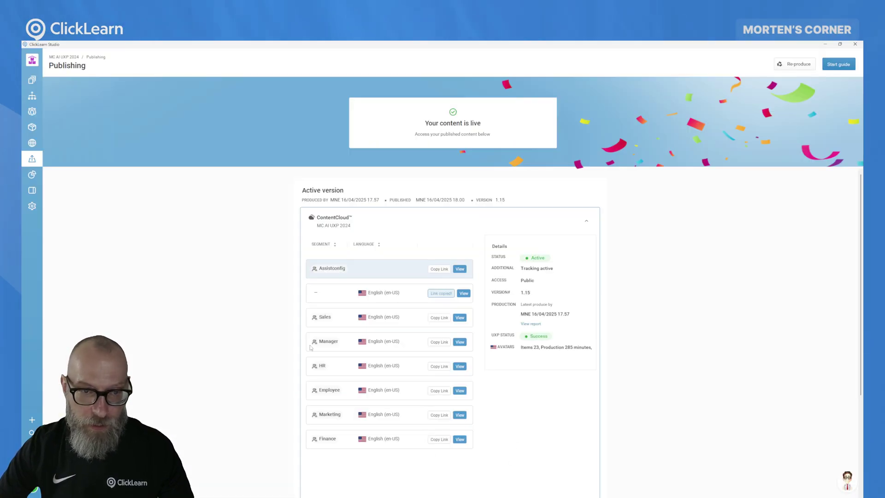
Switch to ClickLearn Studio, go to the index of the Assets directory and select the JSON Sources asset
click(31, 127)
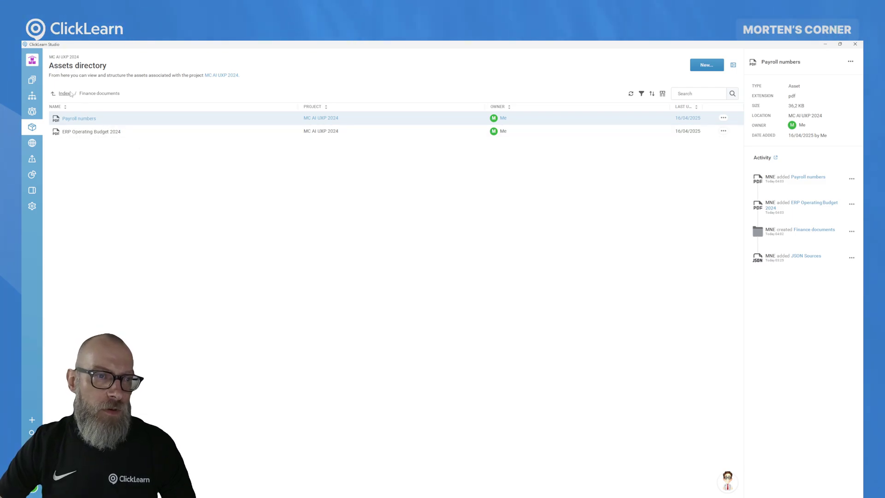
click(65, 94)
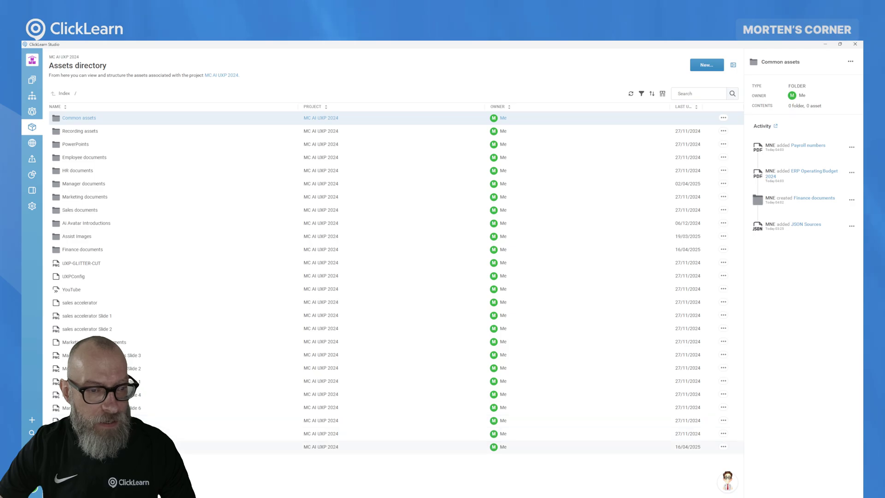
click(322, 447)
Start a new End JSON asset, view the Excel importer instructions and close the dialog without inserting it
click(707, 65)
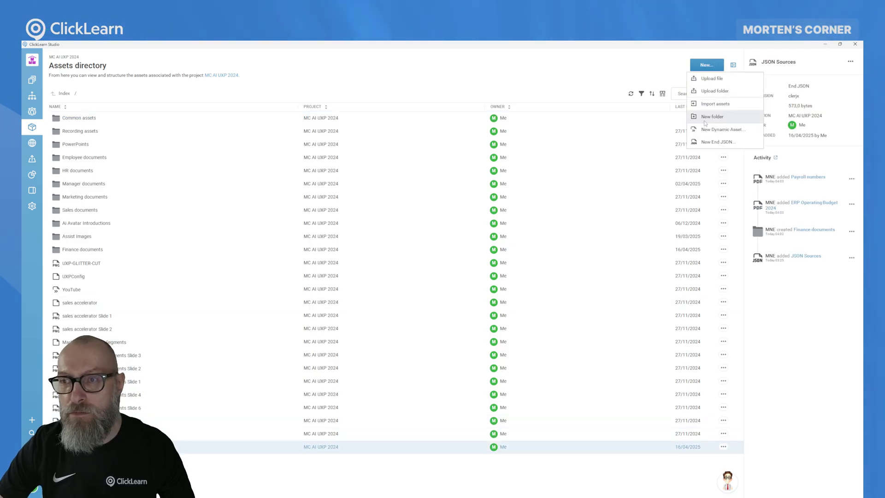
click(717, 142)
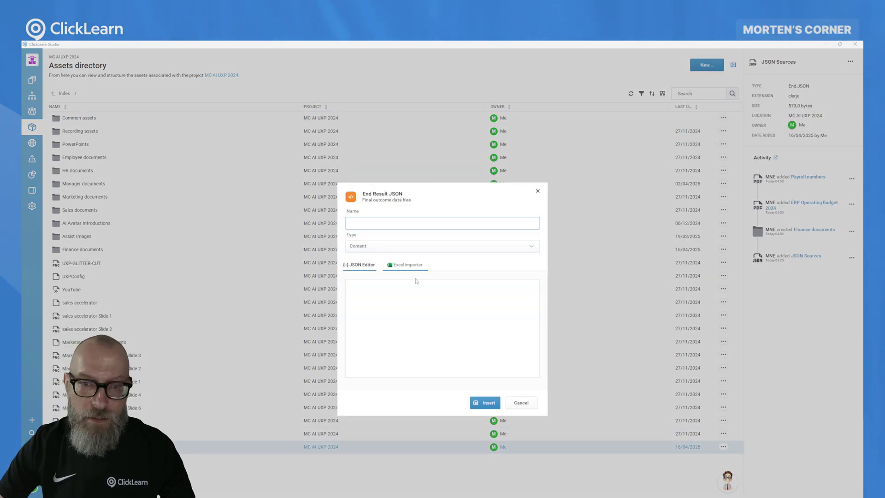
click(408, 266)
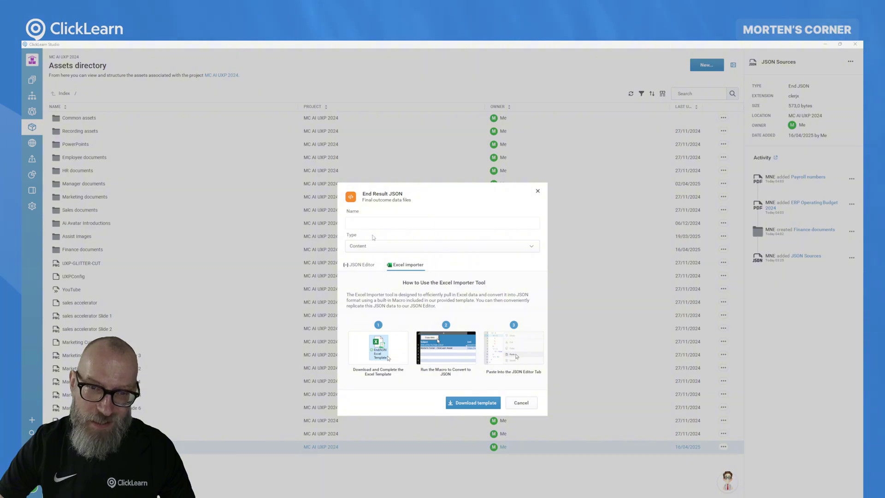
click(538, 191)
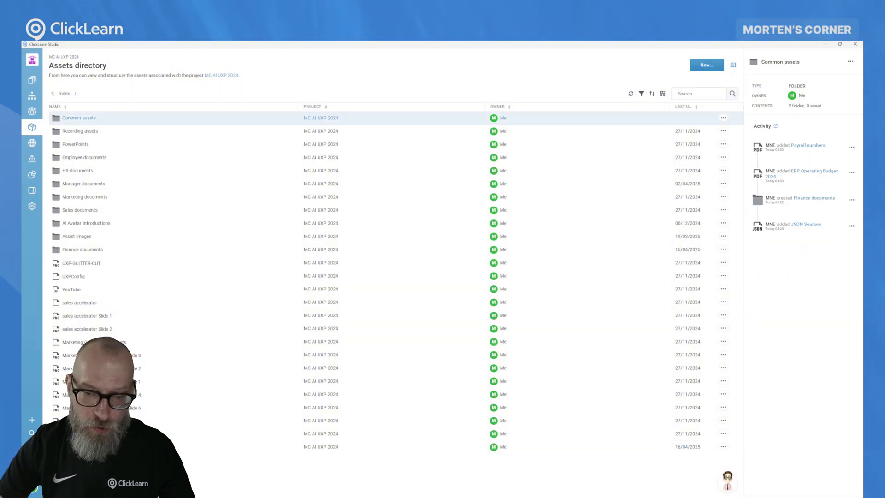
Launch Excel and open the recent workbook EndJSONExcel.xlsm from the Documents Clicklearn folder
key(super+e)
click(687, 131)
key(super)
text(excel)
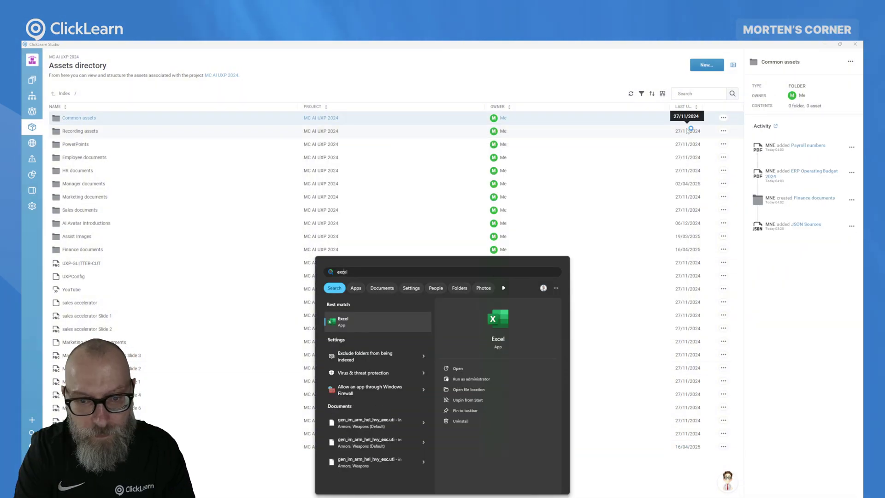
key(Return)
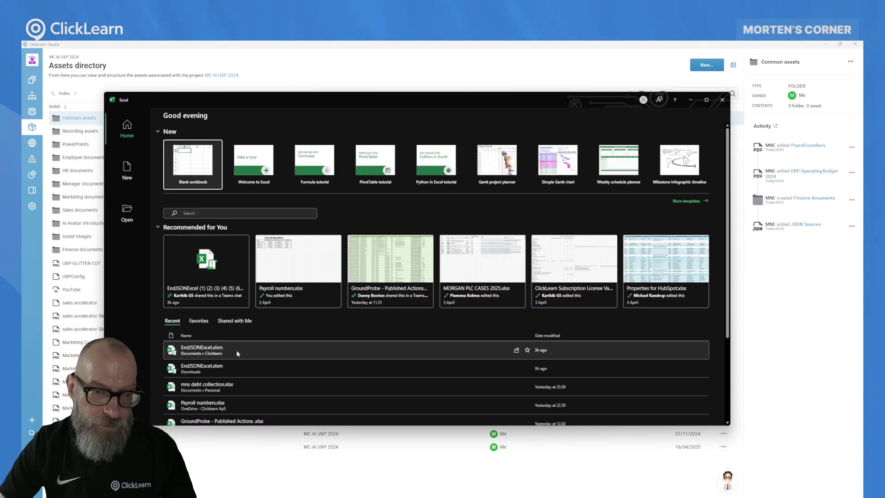
click(238, 350)
Examine the source rows and their descriptions in the End json sheet
click(194, 243)
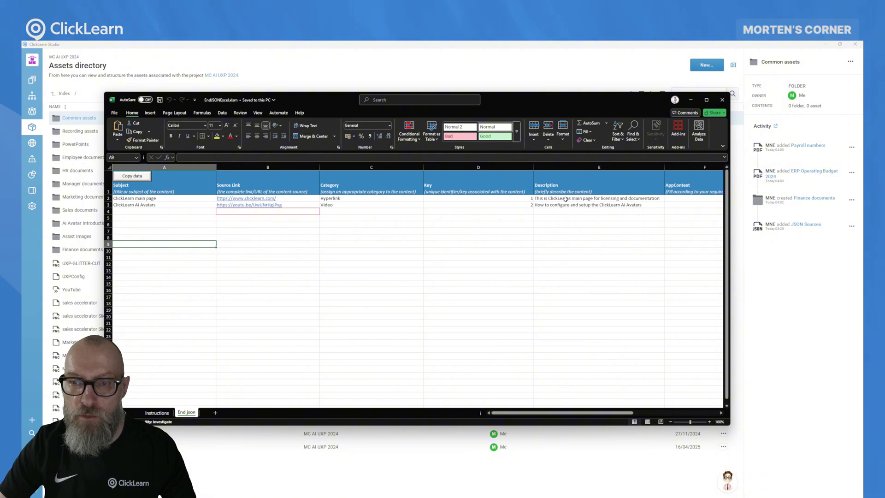
drag(565, 199, 566, 206)
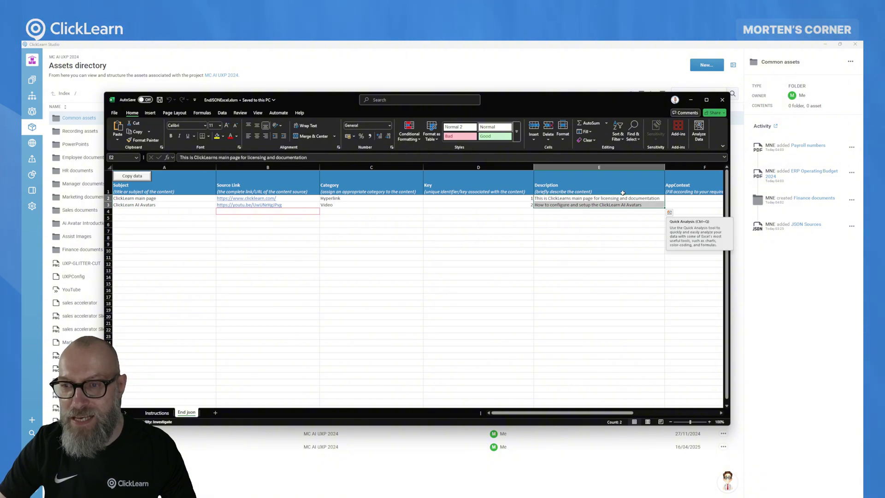
click(618, 217)
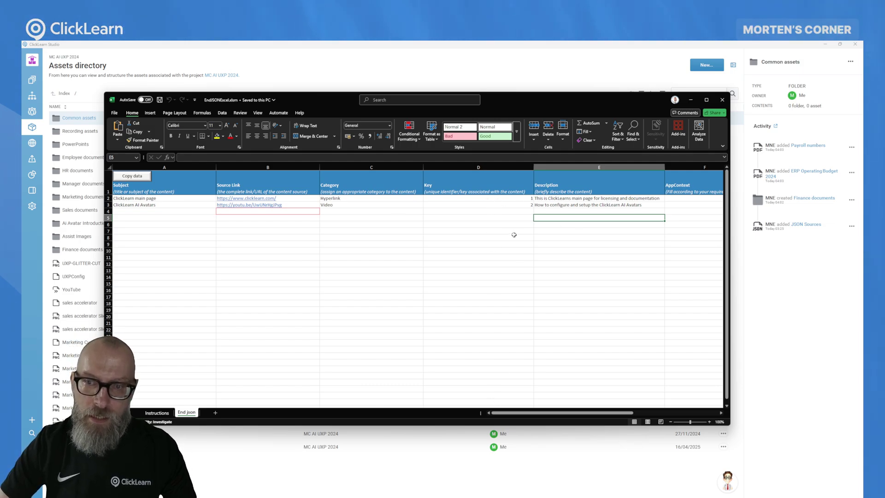
click(519, 212)
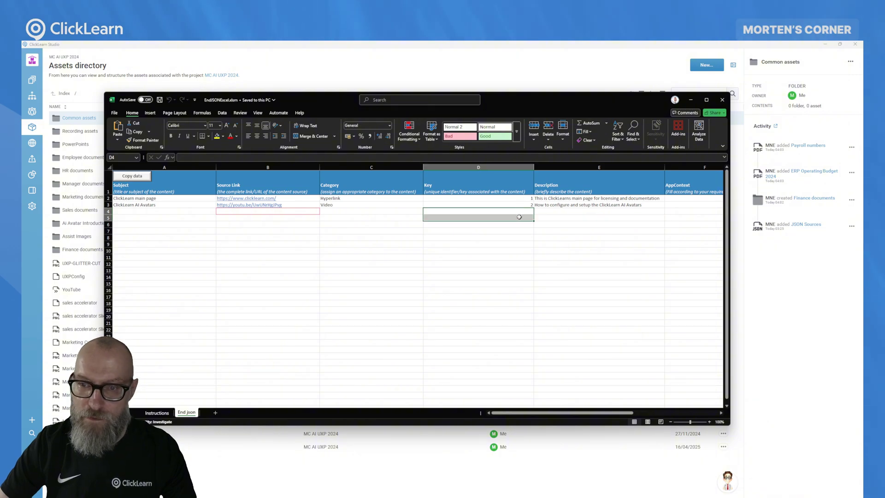
key(Down)
text(4)
key(Return)
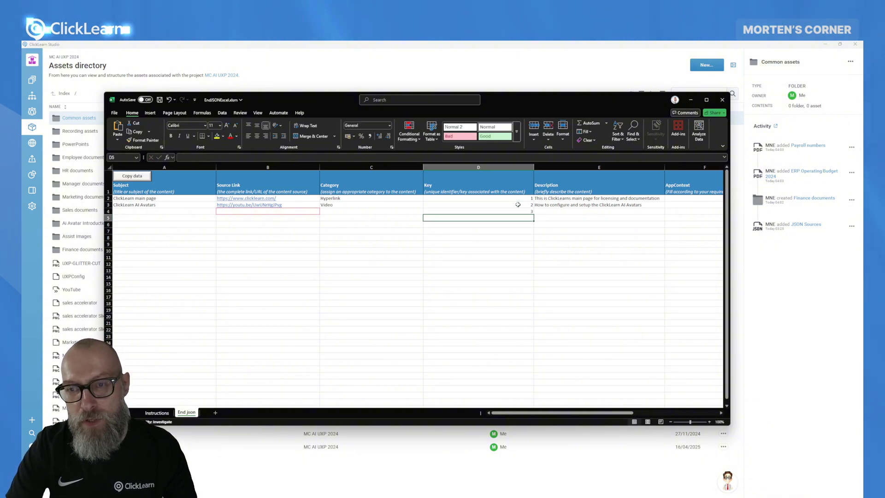
key(Up)
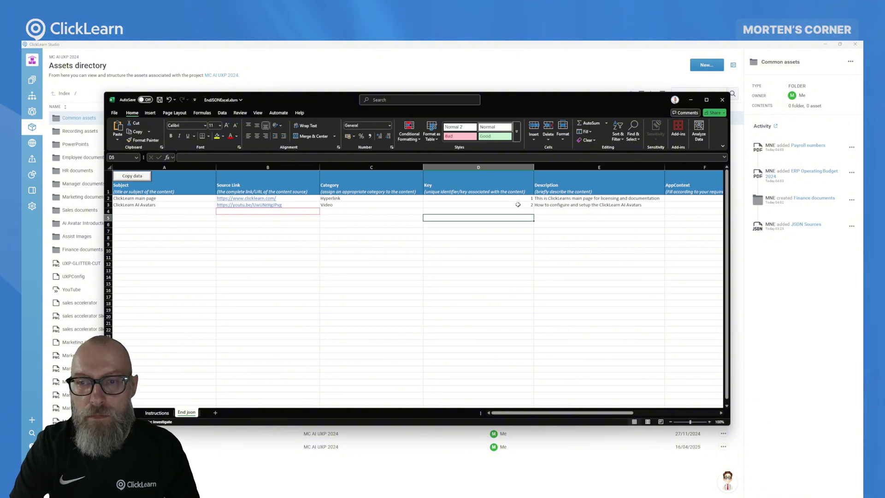
key(Delete)
key(Up)
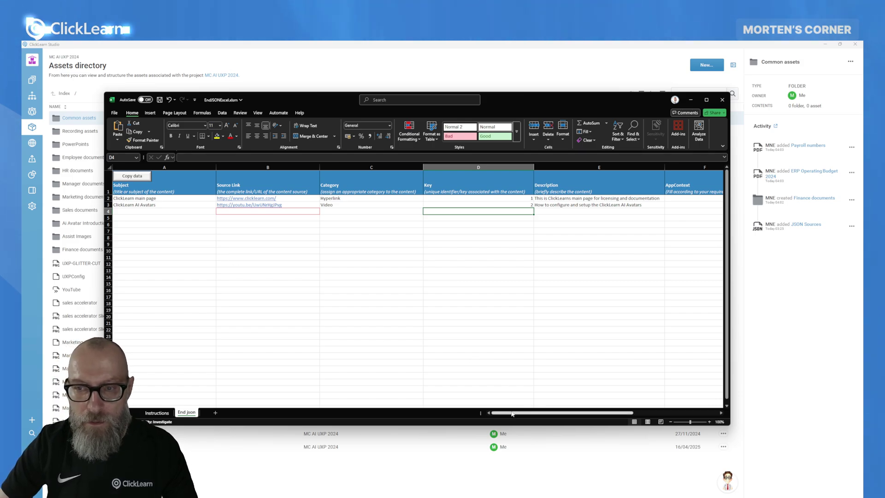
Look over the remaining columns of the End json sheet and copy its data to the clipboard with the Copy data macro
drag(507, 413, 587, 405)
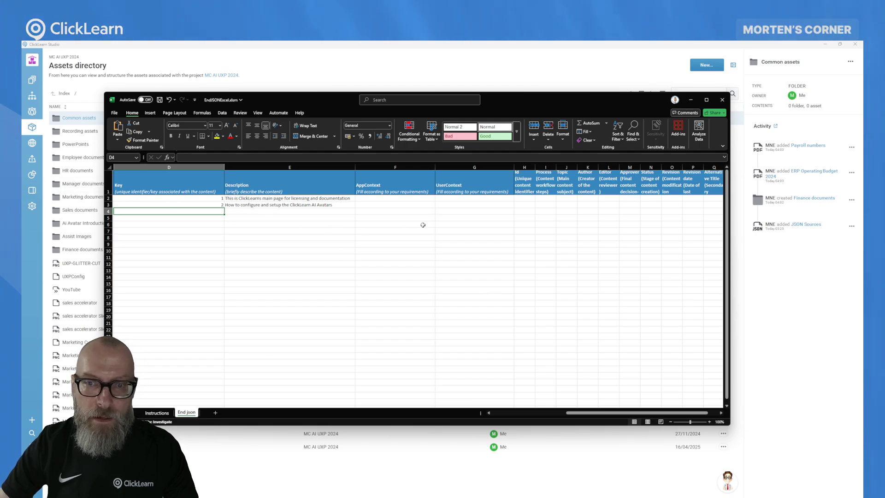
drag(596, 413, 514, 413)
click(133, 177)
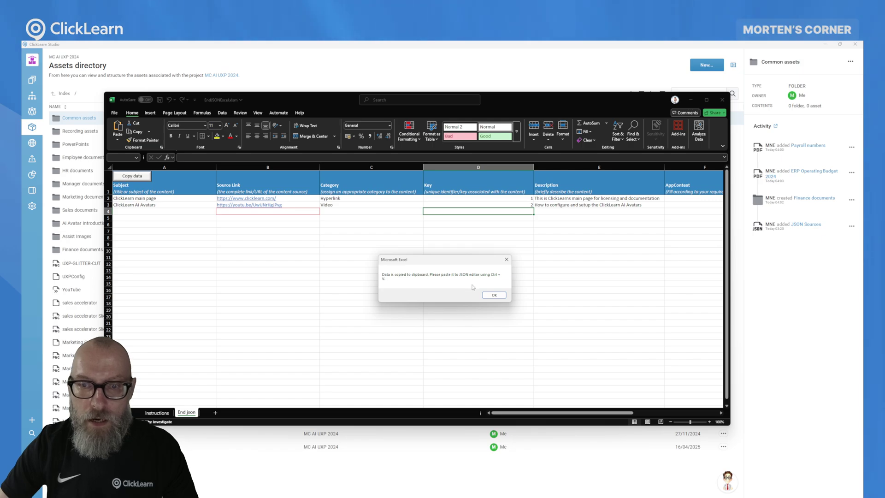
click(497, 296)
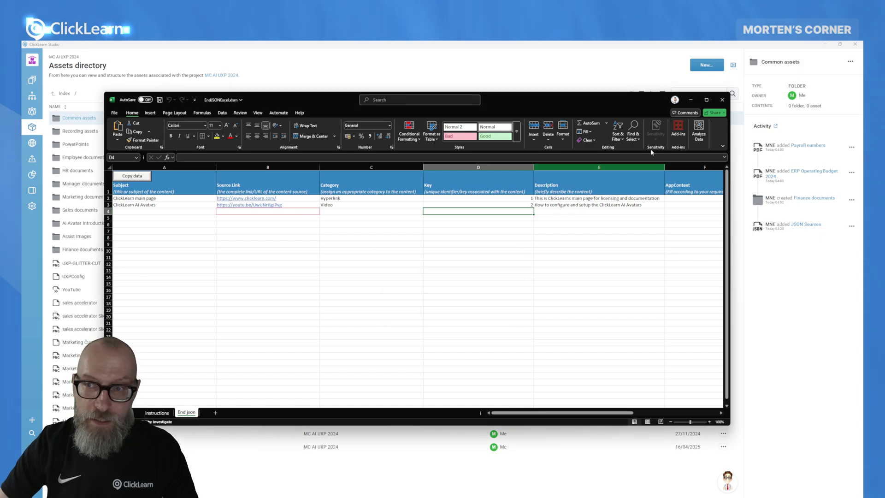
Close the Excel workbook without saving, inspect the JSON Sources asset's content in ClickLearn Studio and close its dialog without inserting
click(723, 100)
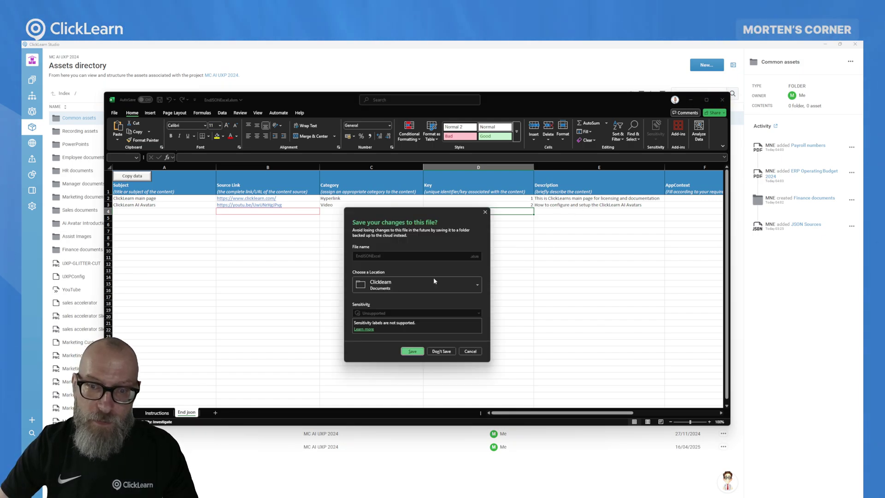
click(442, 354)
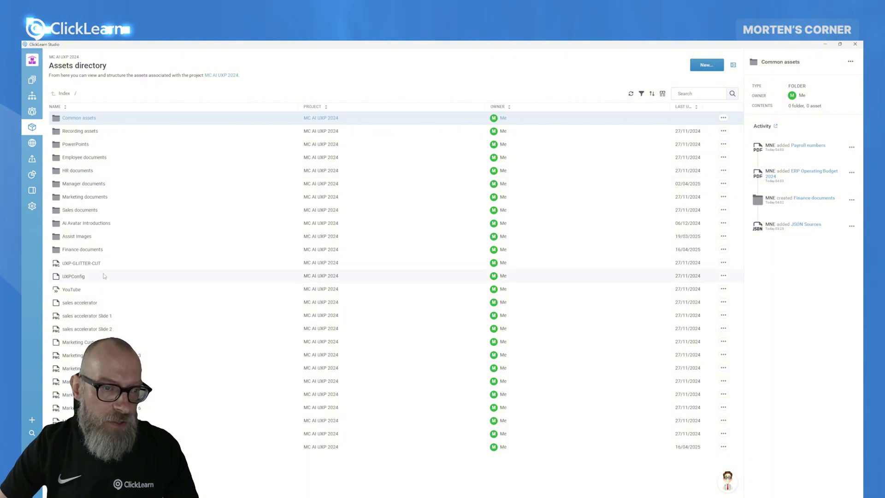
click(94, 447)
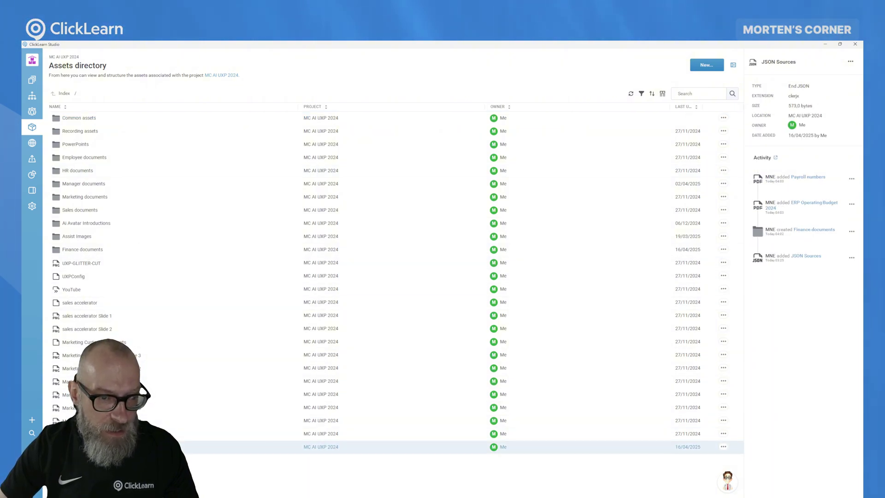
click(724, 447)
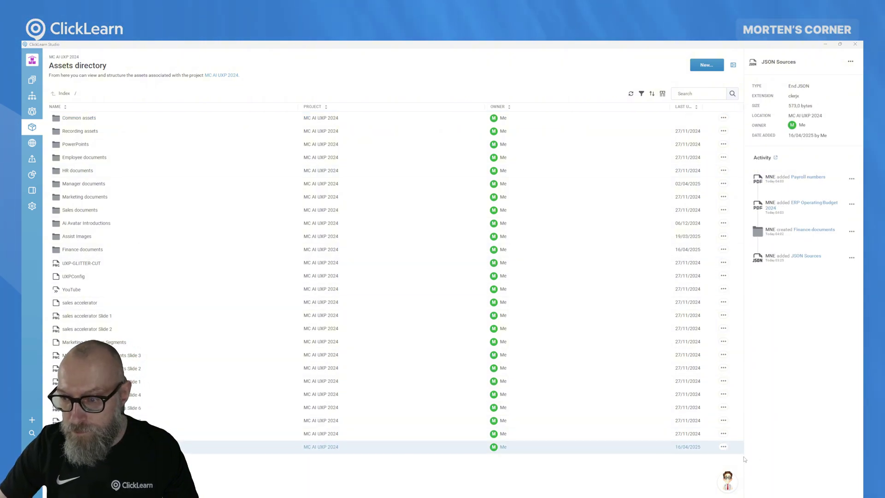
click(744, 457)
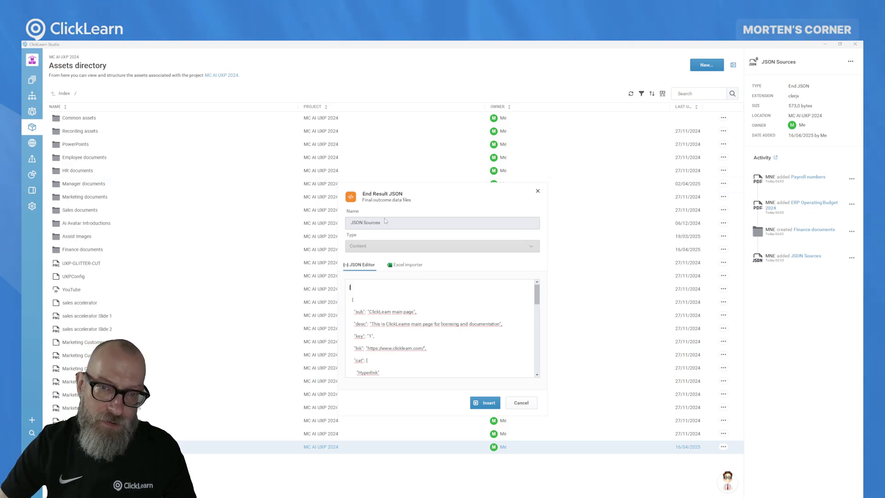
drag(536, 299, 526, 224)
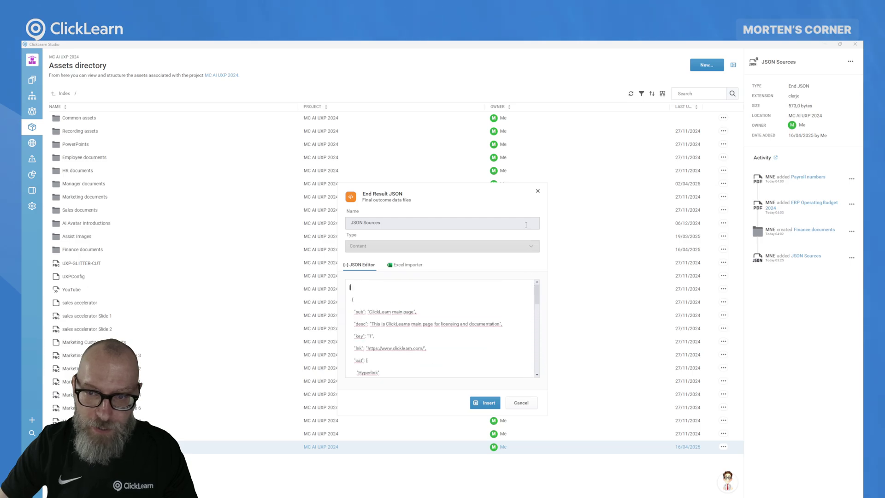
click(537, 191)
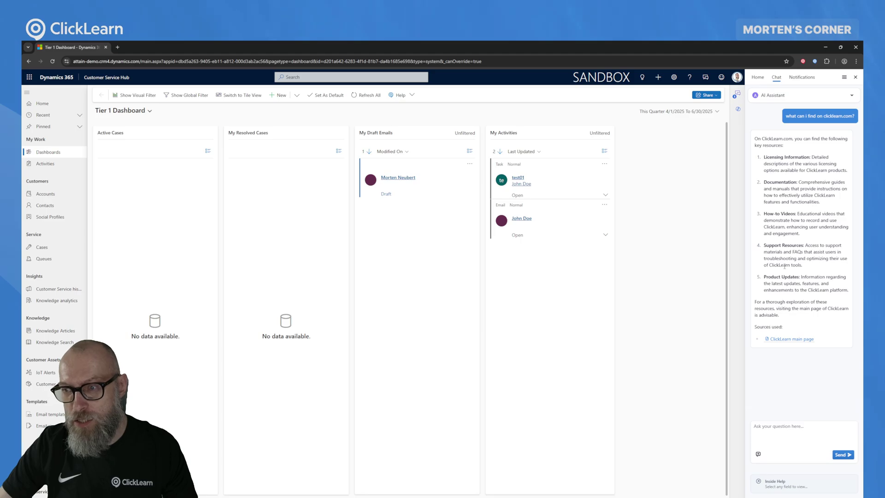
In the Dynamics 365 browser window, look through the list of AI assistants available in the ClickLearn chat
click(770, 96)
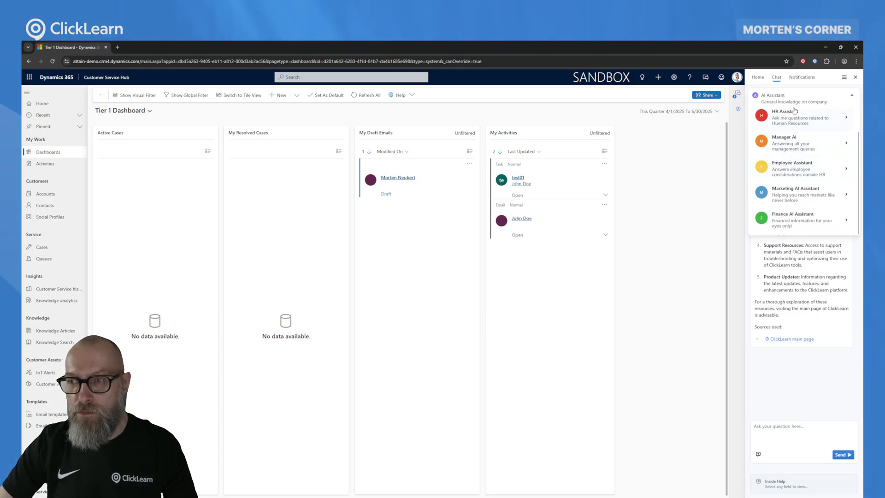
scroll(792, 138, up, 1)
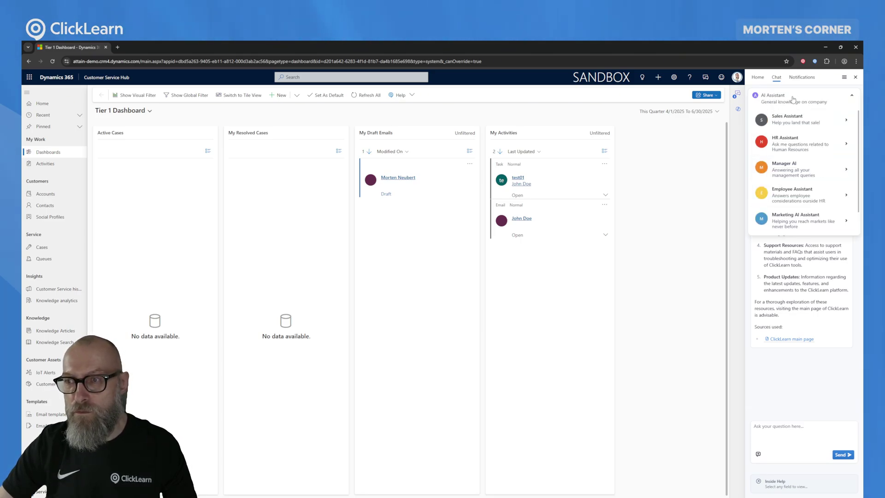
click(849, 97)
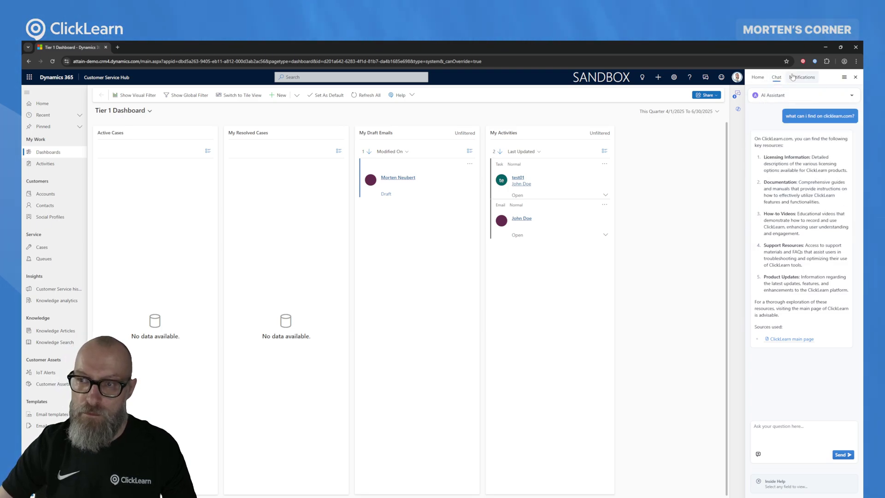
click(852, 95)
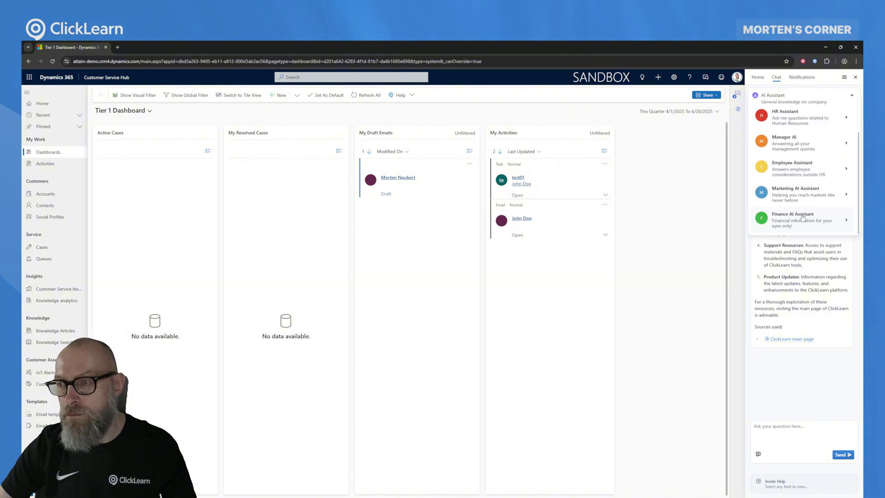
click(857, 155)
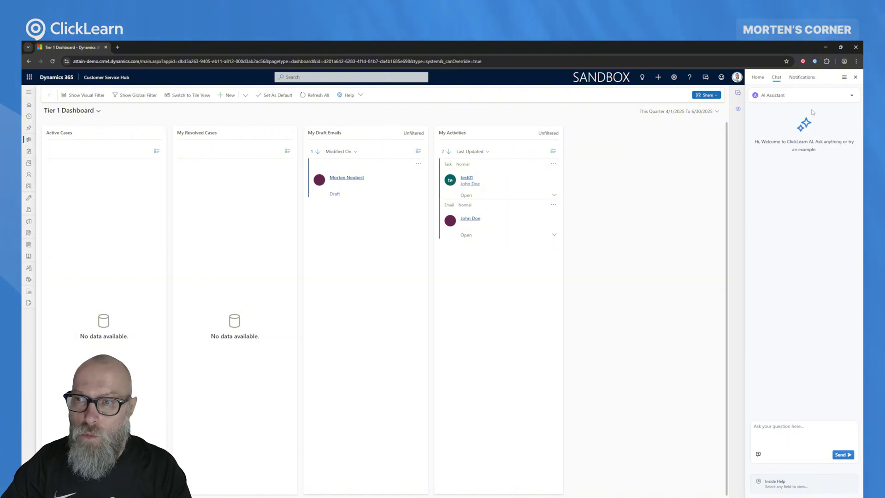
click(794, 96)
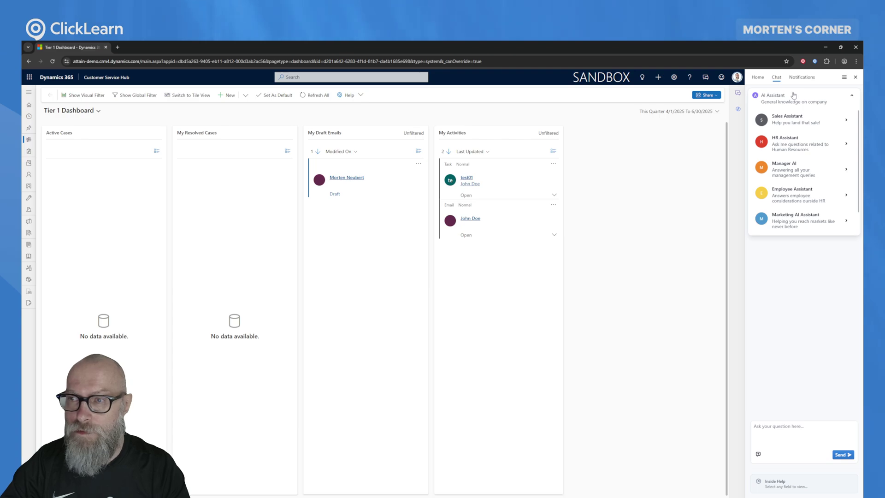
click(796, 94)
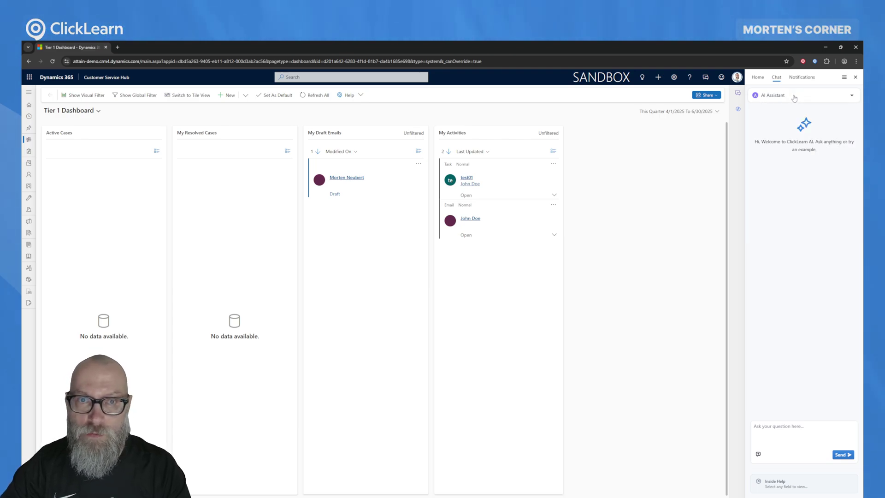
Switch the chat to the Sales Assistant and ask it "who are you?"
click(792, 95)
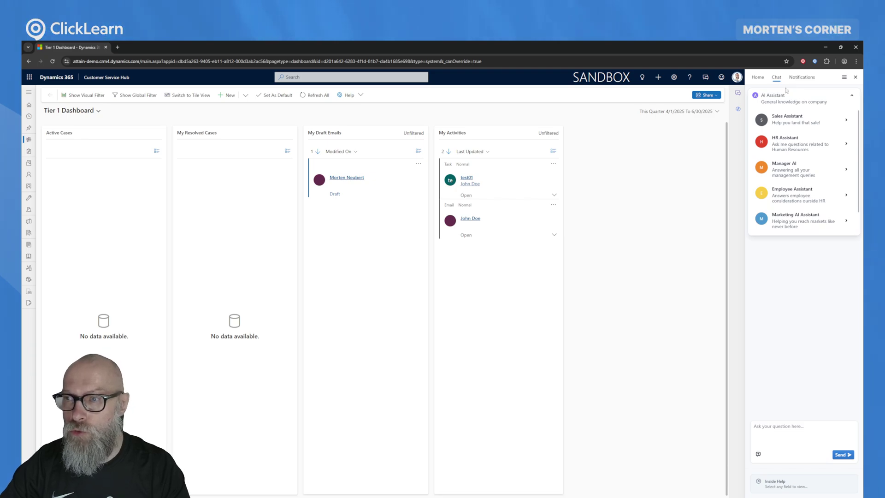
click(786, 122)
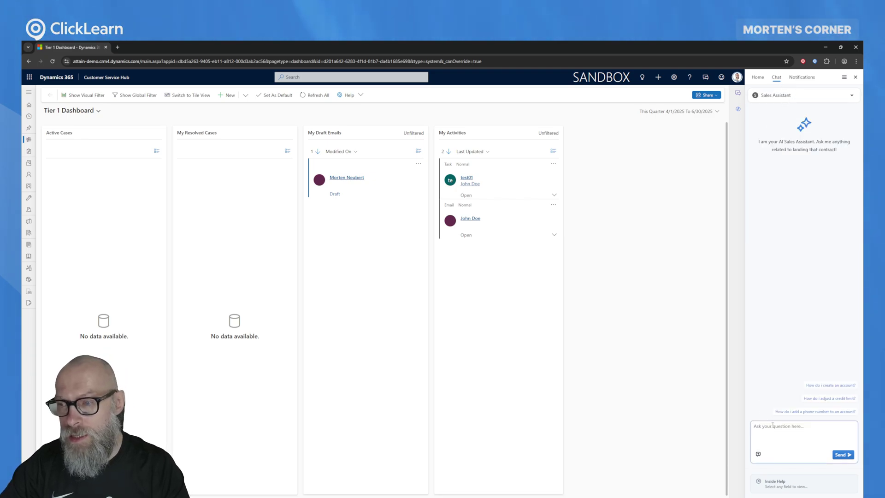
text(who are )
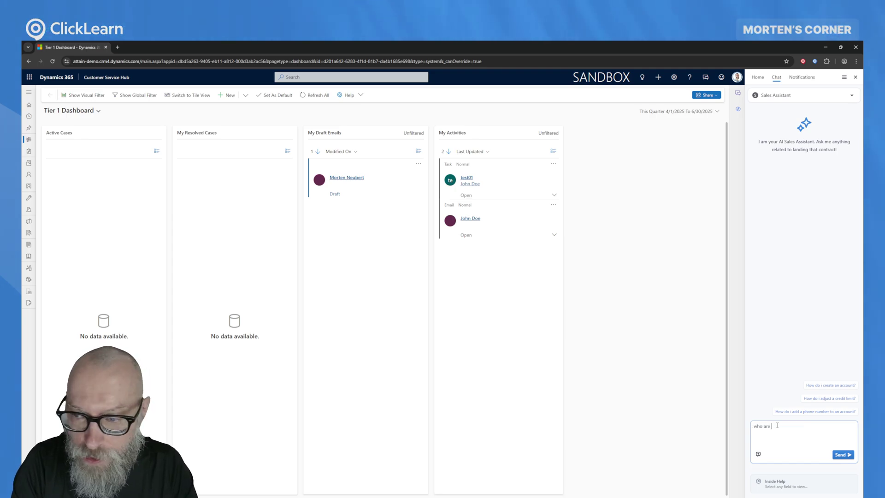
text(you?)
key(Return)
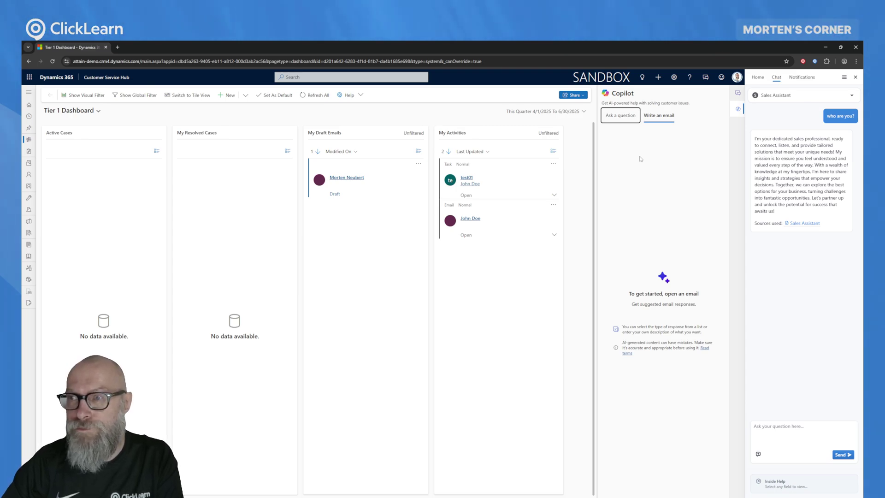
Open the Sales Assistant source cited in the answer, play its video and close the overlay
click(804, 224)
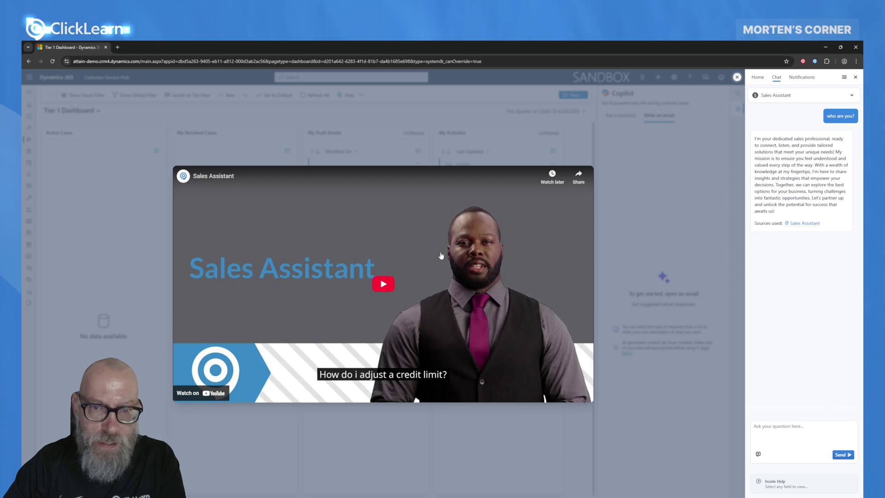
click(386, 283)
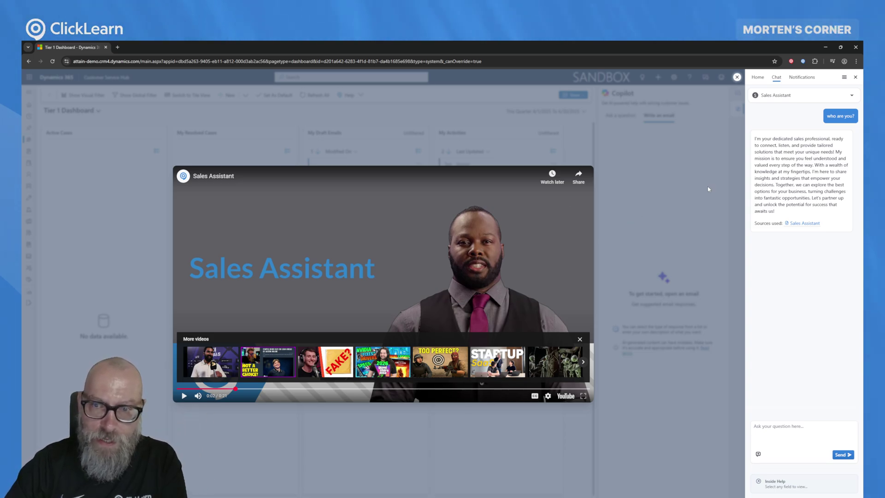
click(737, 77)
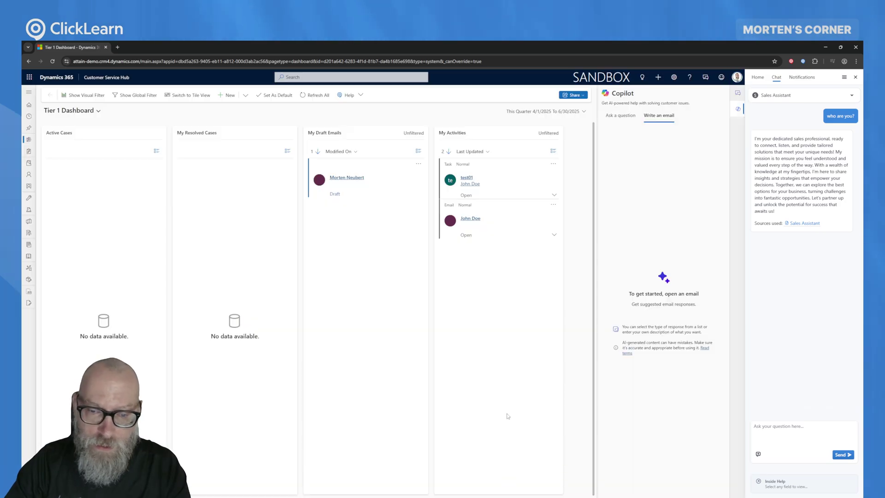
Switch to the EndJSONExcel-SalesAI.xlsm workbook and examine the subject, category and description of the Sales Assistant row
mouse_move(495, 497)
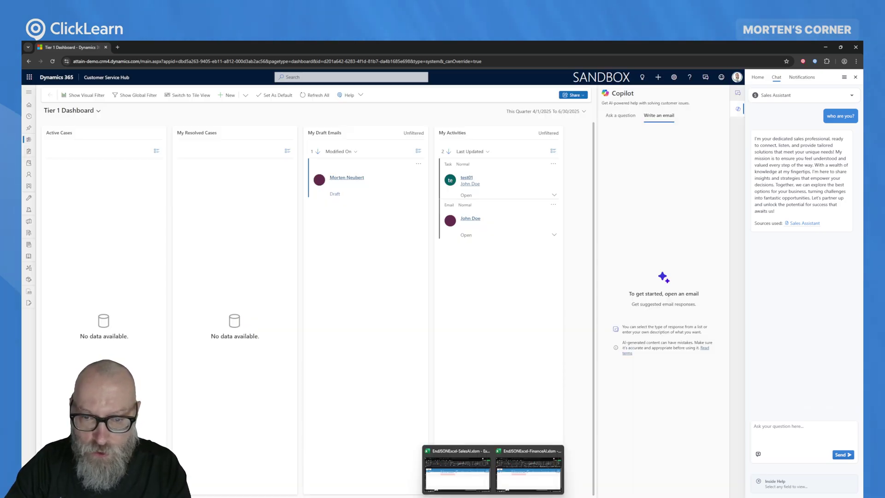
click(457, 470)
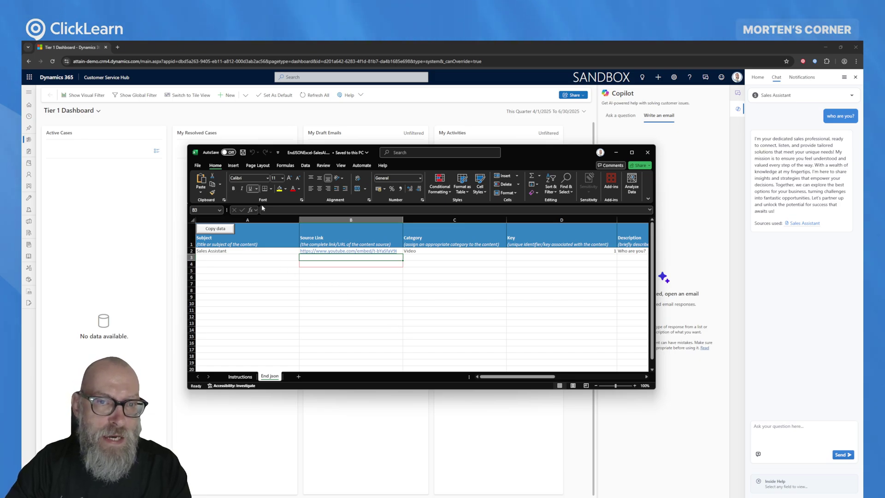
click(245, 249)
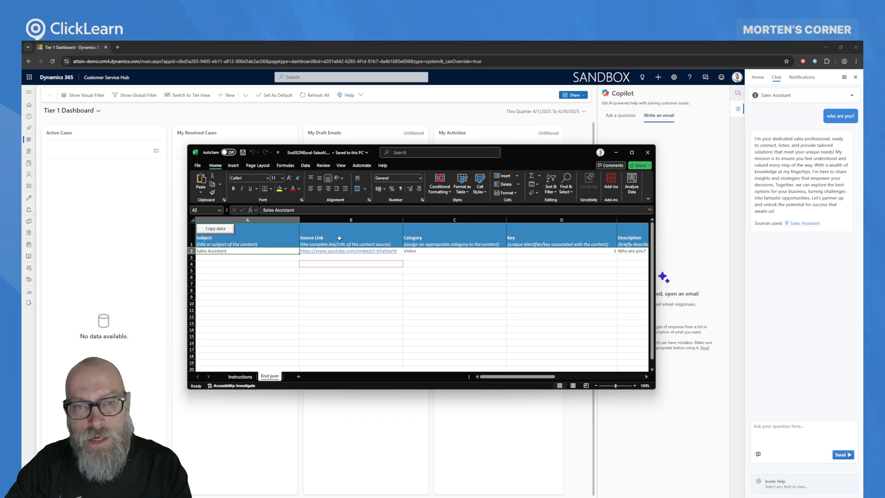
click(423, 252)
click(630, 250)
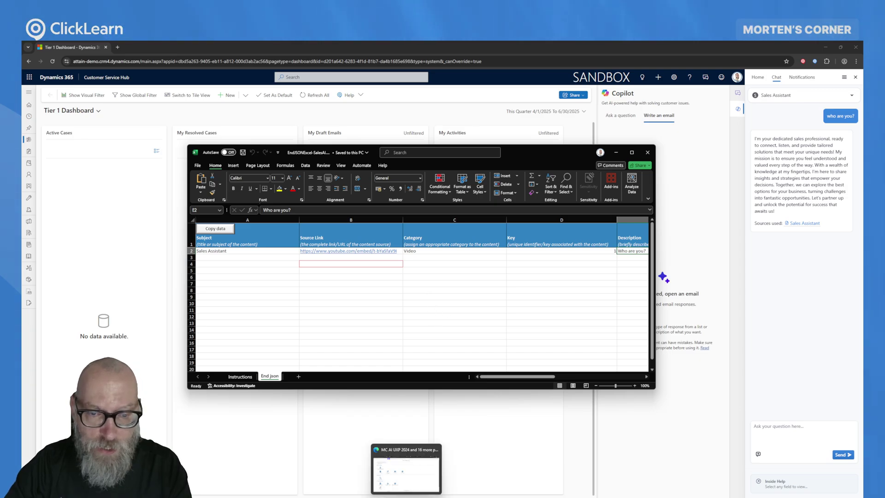
Switch to the YouTube Studio details of the Sales Assistant video, open it on YouTube and copy its embed code
click(406, 497)
click(684, 46)
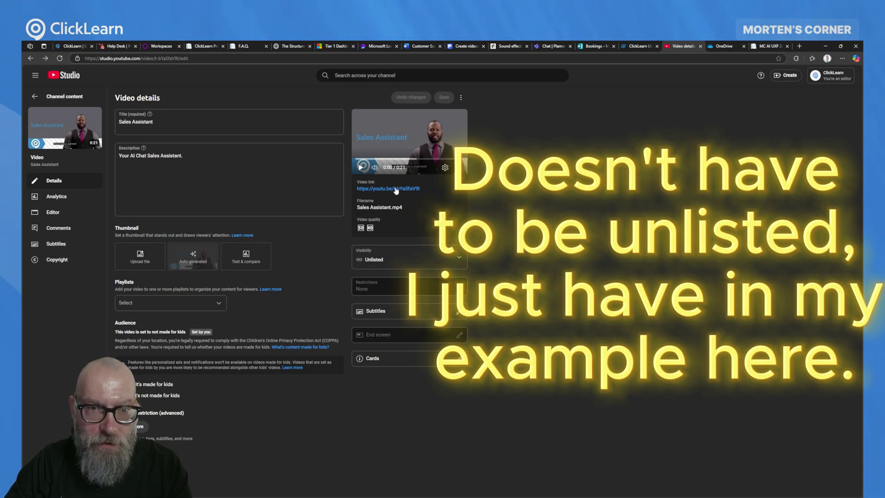
click(395, 189)
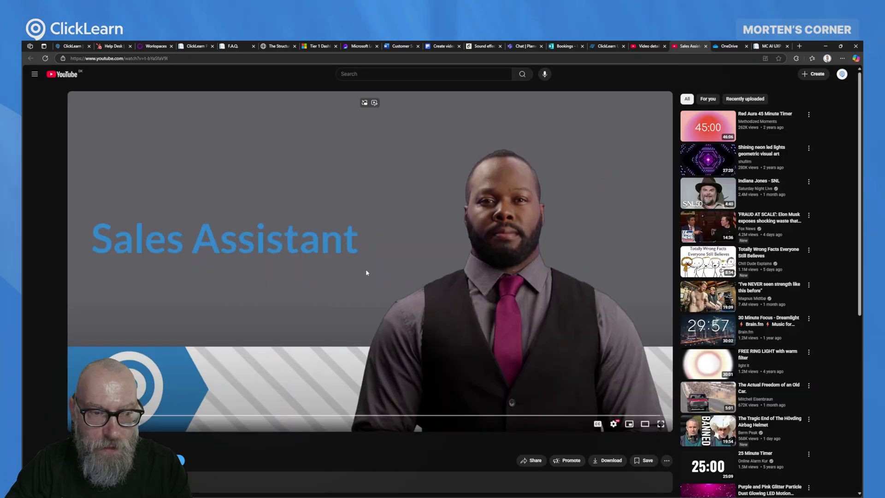
click(366, 270)
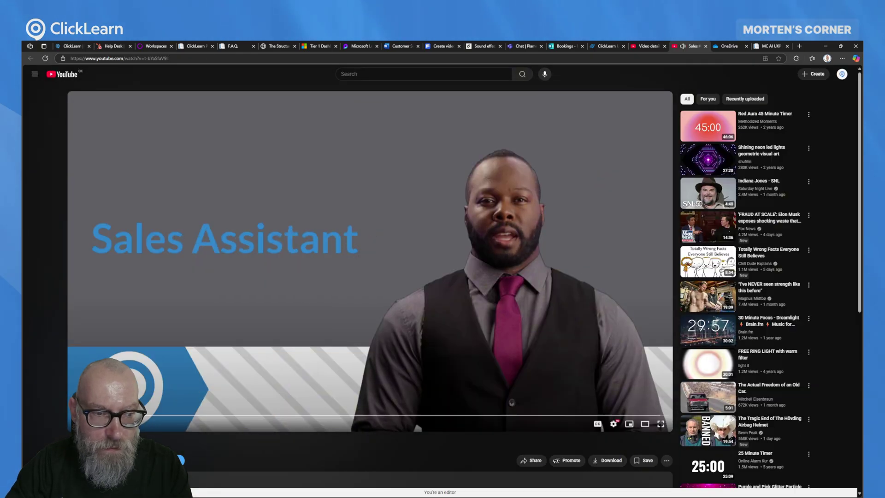
right_click(343, 182)
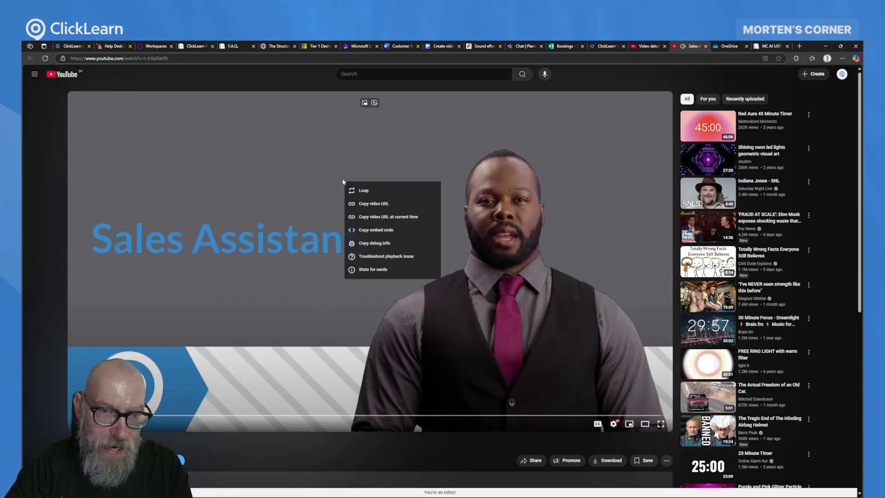
click(394, 229)
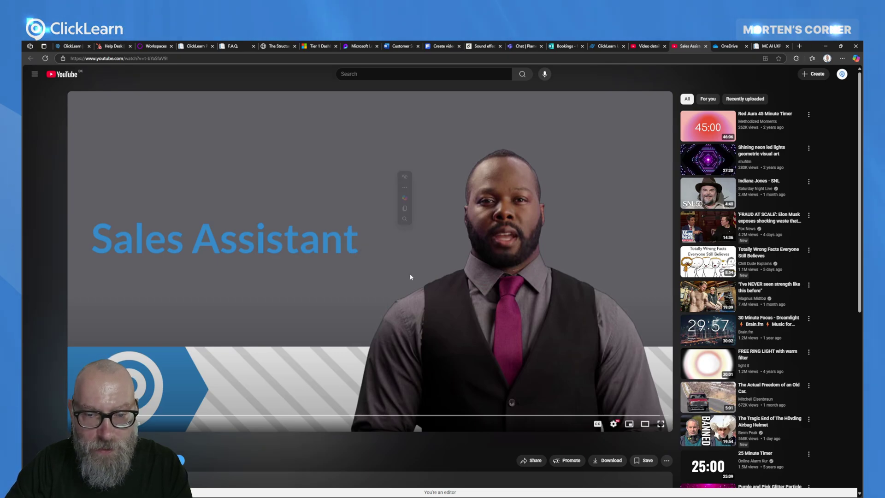
Paste the embed code into Notepad and select the YouTube embed URL inside its src attribute
key(super)
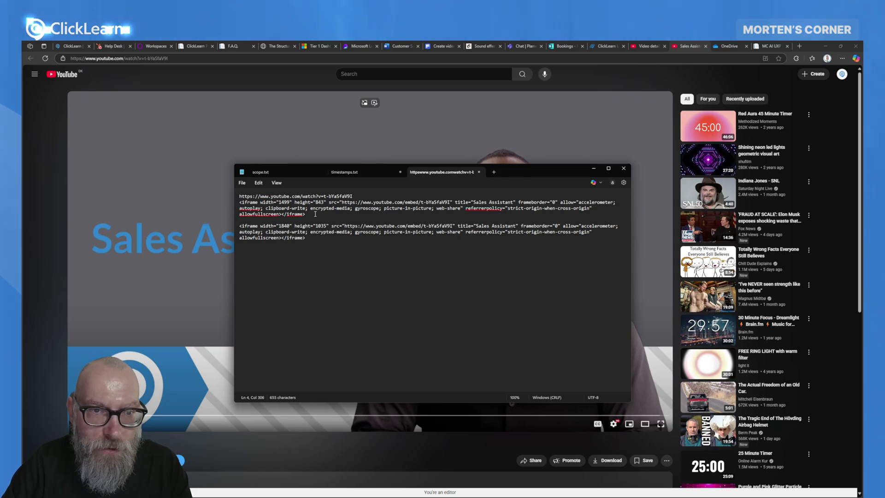
drag(345, 225, 446, 227)
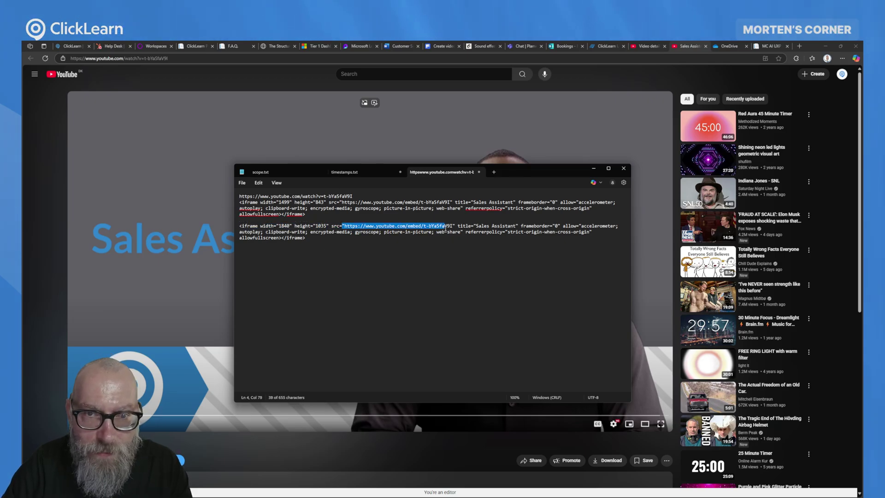
drag(344, 226, 453, 225)
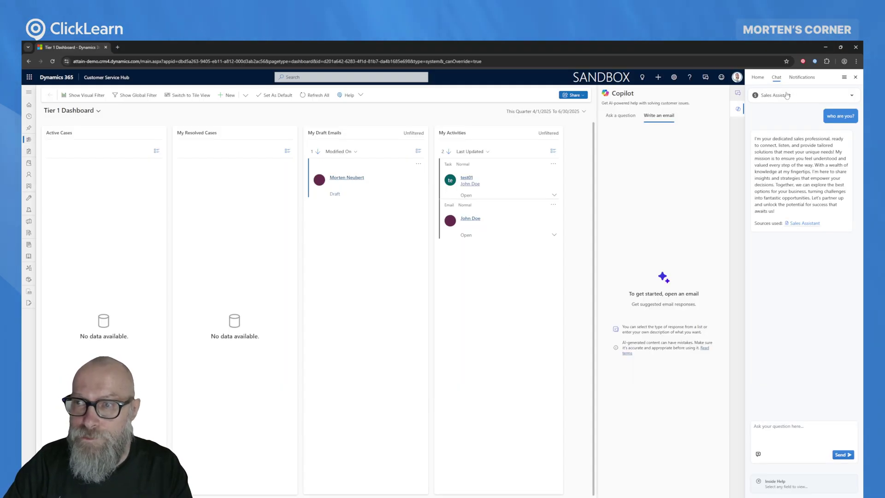
Switch the chat to the Finance AI Assistant and ask it "who are you?"
click(786, 95)
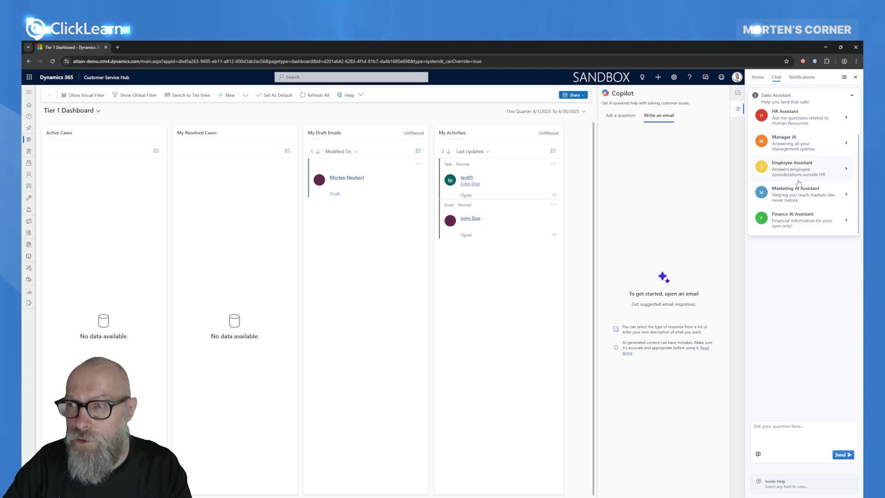
click(800, 217)
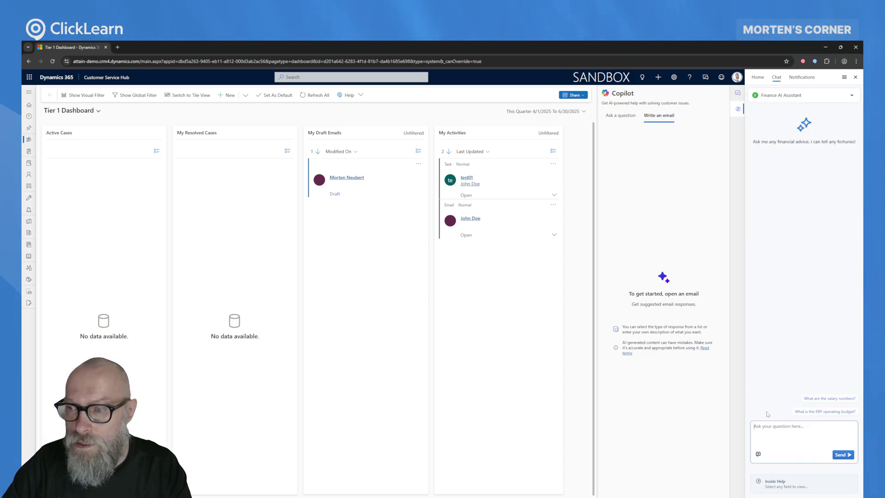
click(783, 419)
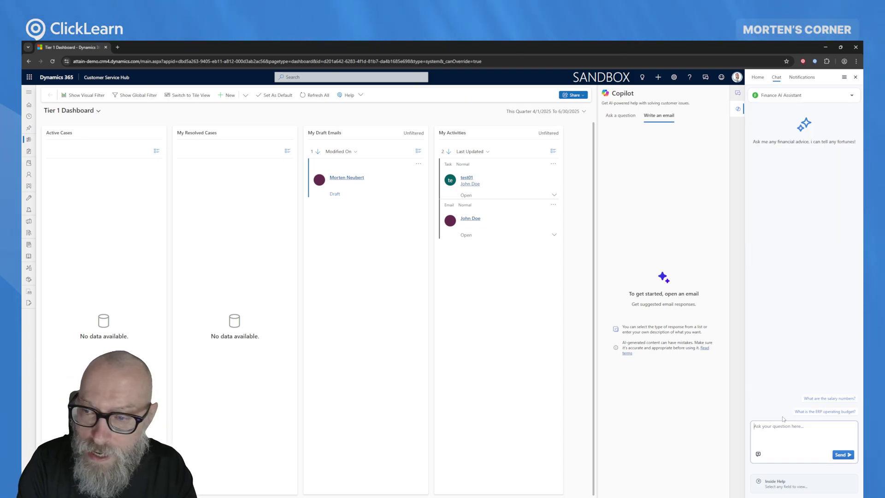
text(who are you?)
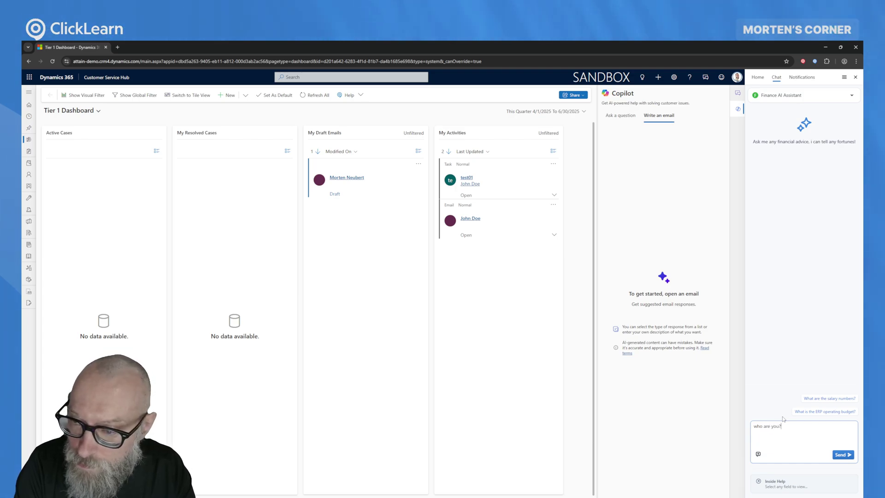
key(Return)
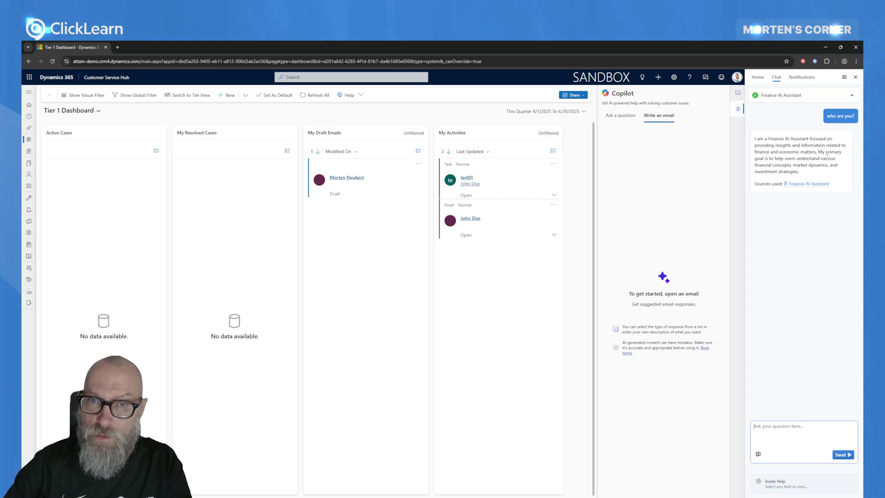
Open the Finance AI Assistant source cited in the answer, play its video and close the overlay
click(808, 184)
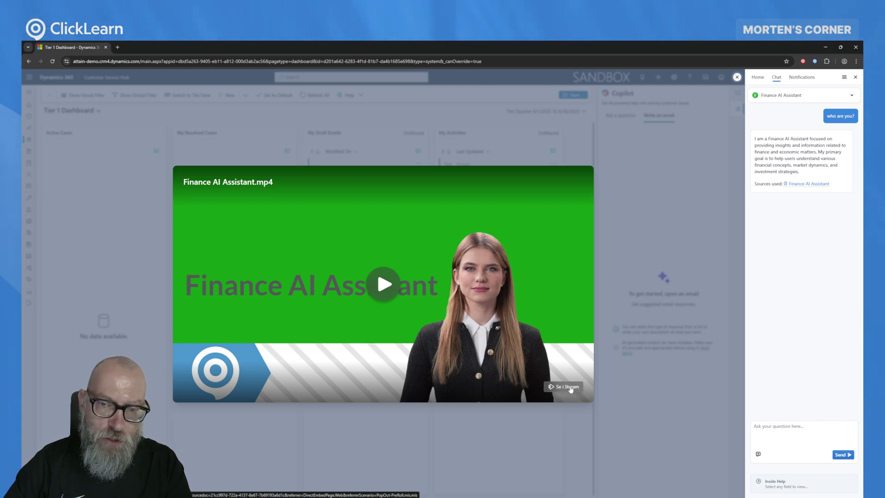
click(572, 368)
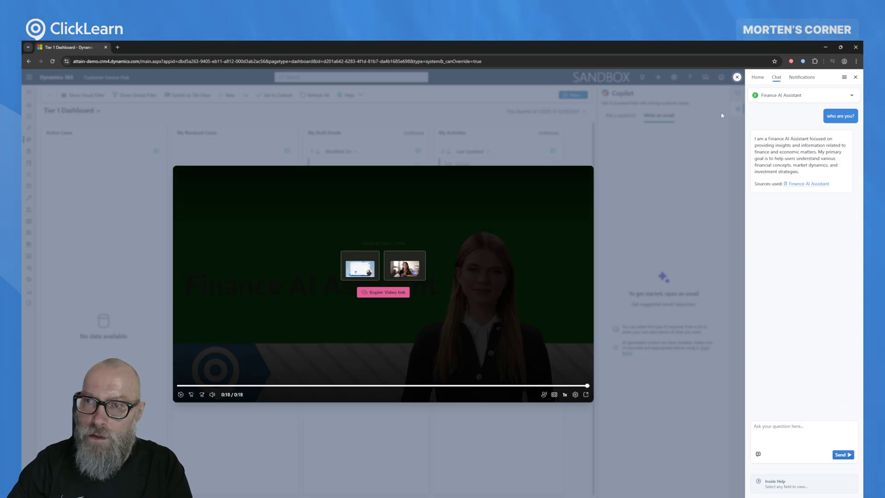
click(737, 78)
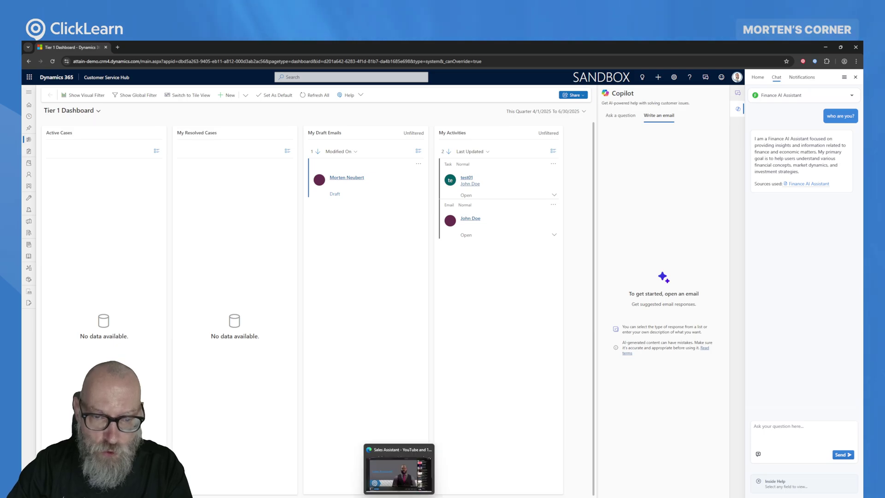
Switch to the AI Chat Assistants folder in OneDrive, open Finance AI Assistant.mp4 and copy its embed code
click(394, 497)
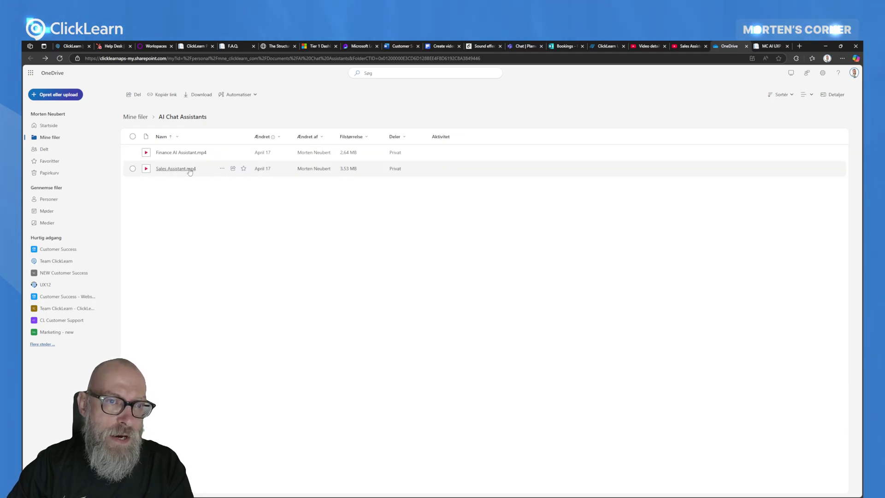
click(187, 153)
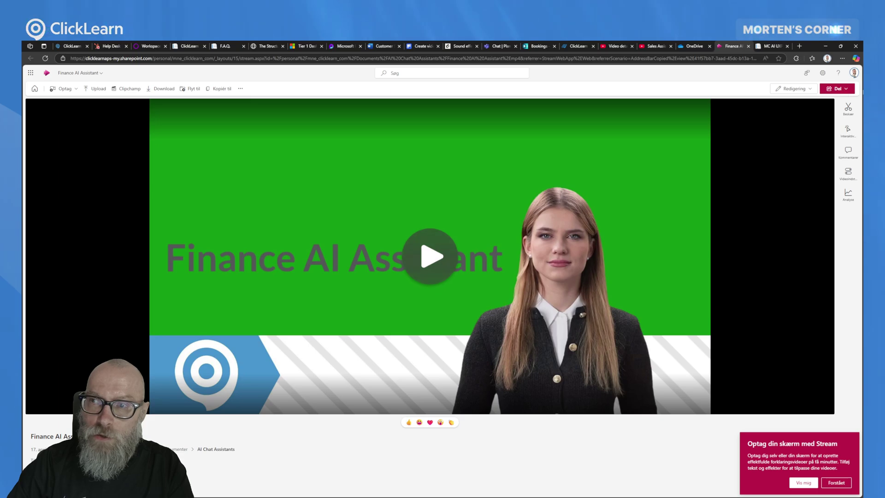
click(843, 90)
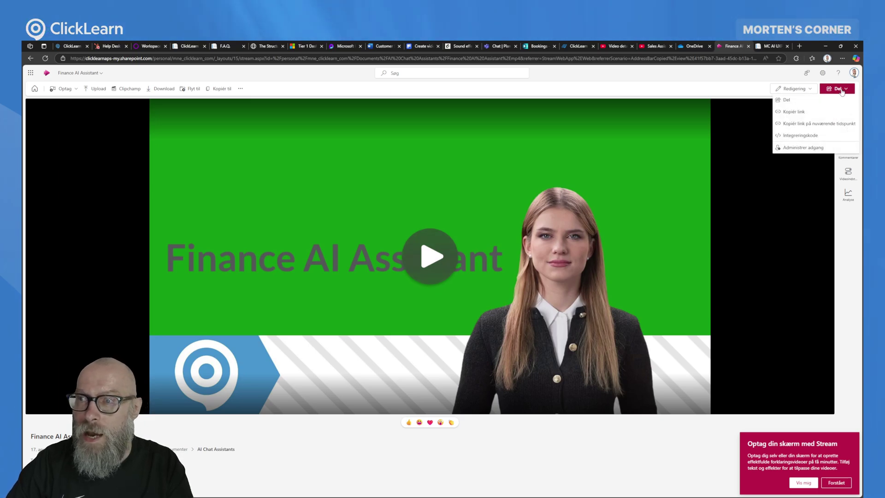
click(811, 137)
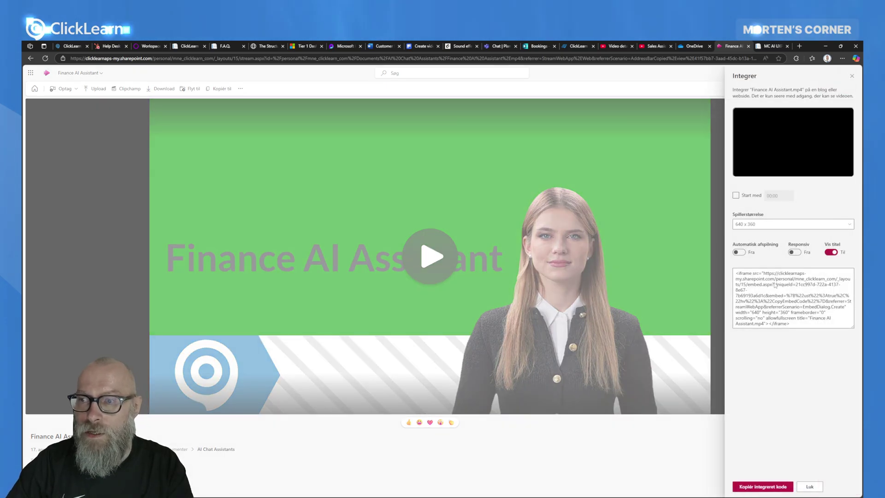
click(800, 323)
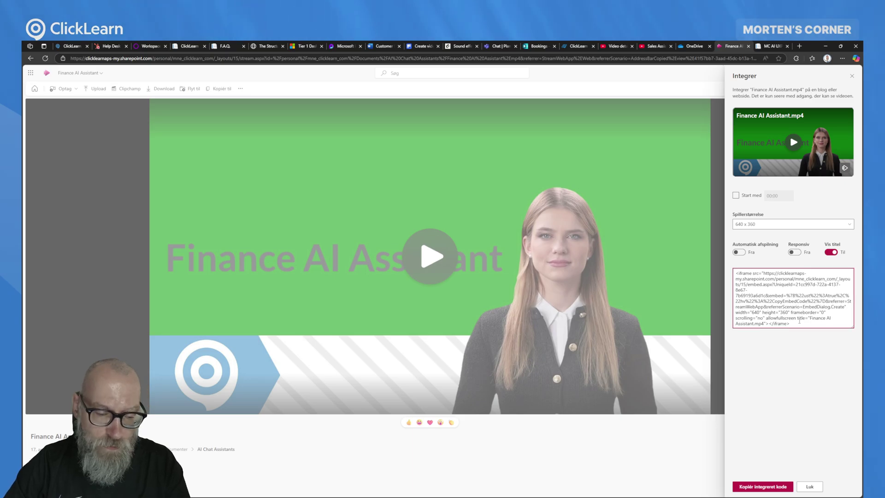
key(ctrl+a)
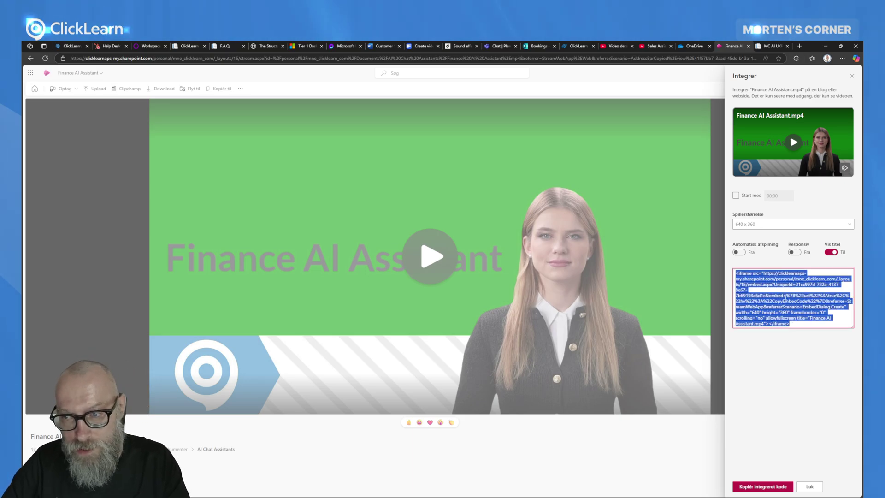
Paste the embed code below the YouTube code in Notepad and select from its SharePoint URL through the video title
click(515, 497)
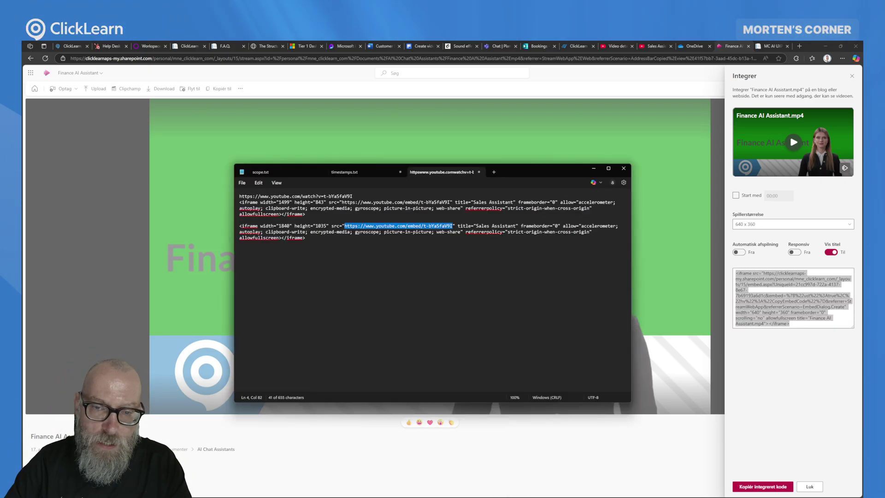
click(484, 326)
key(Return)
key(Return)
key(ctrl+v)
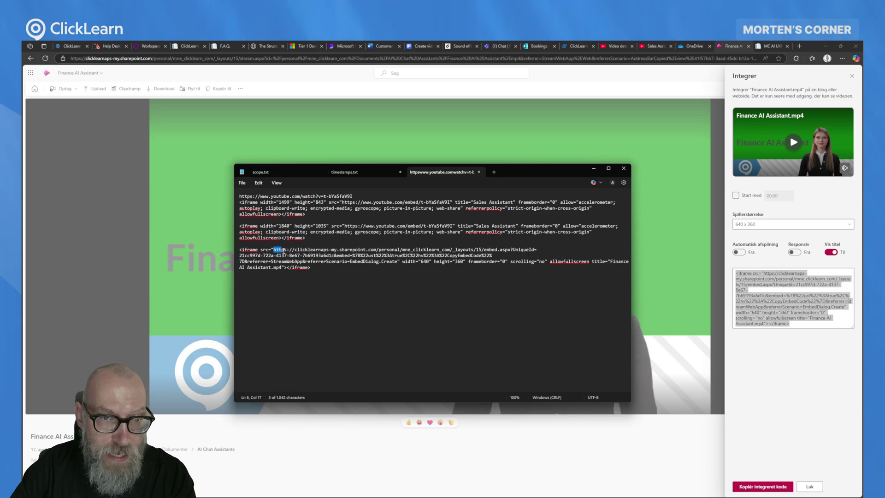
drag(284, 249, 282, 268)
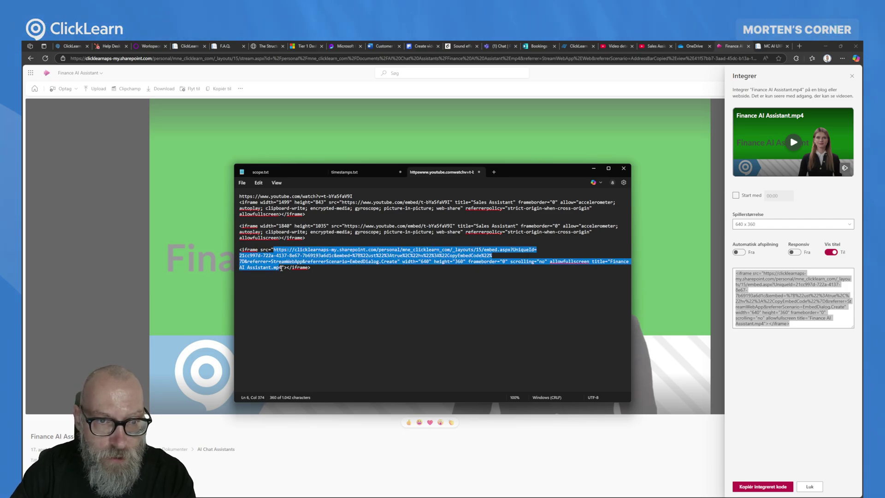
right_click(337, 257)
click(364, 289)
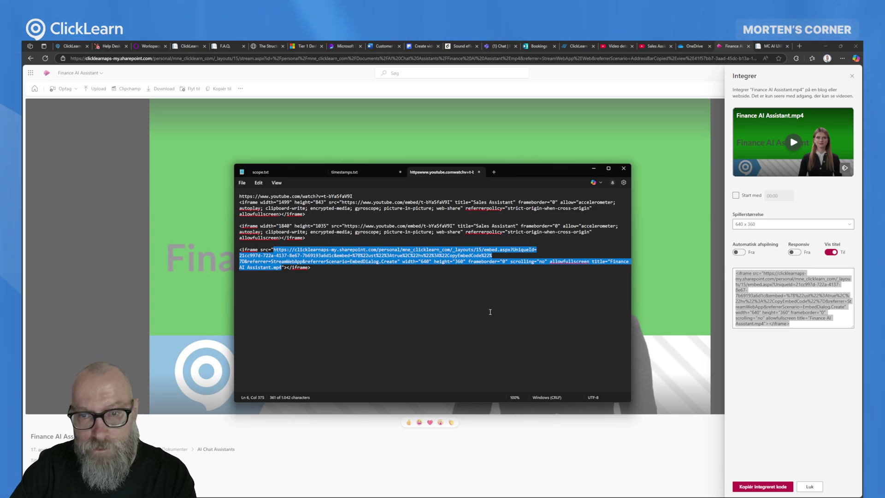
Switch to the EndJSONExcel-FinanceAI.xlsm workbook, examine the source link in the Finance AI Assistant row and return to the video page
mouse_move(486, 497)
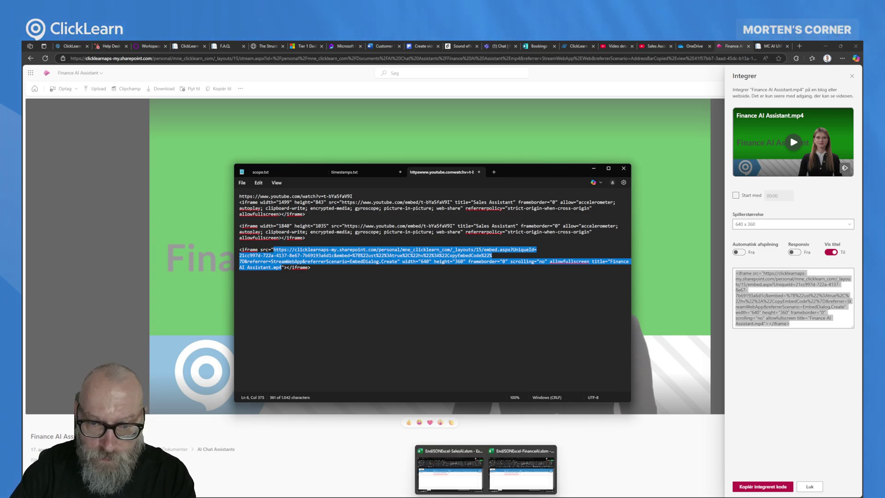
click(521, 472)
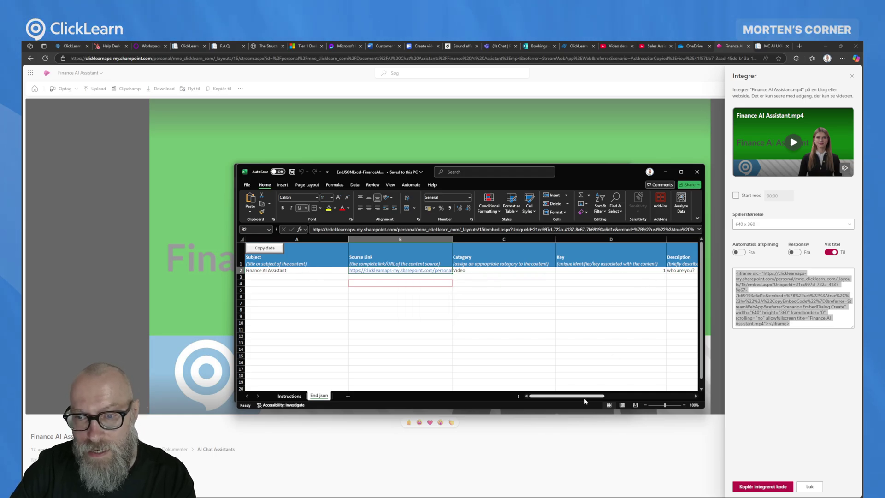
click(730, 310)
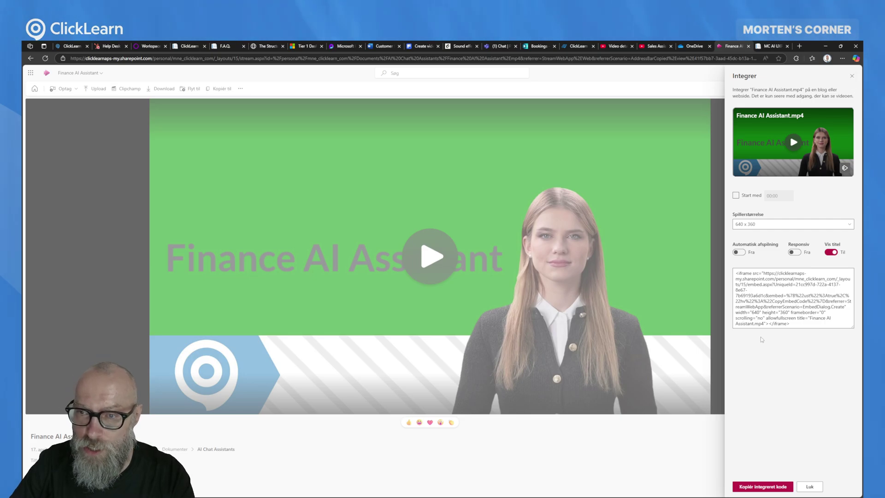
Close the embed code pane, view the sharing dialog for Finance AI Assistant.mp4 and close it
click(809, 490)
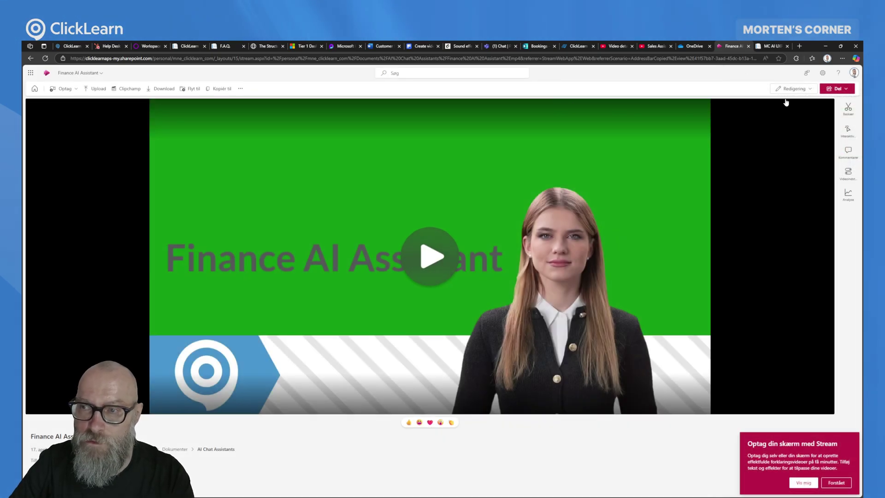
click(845, 89)
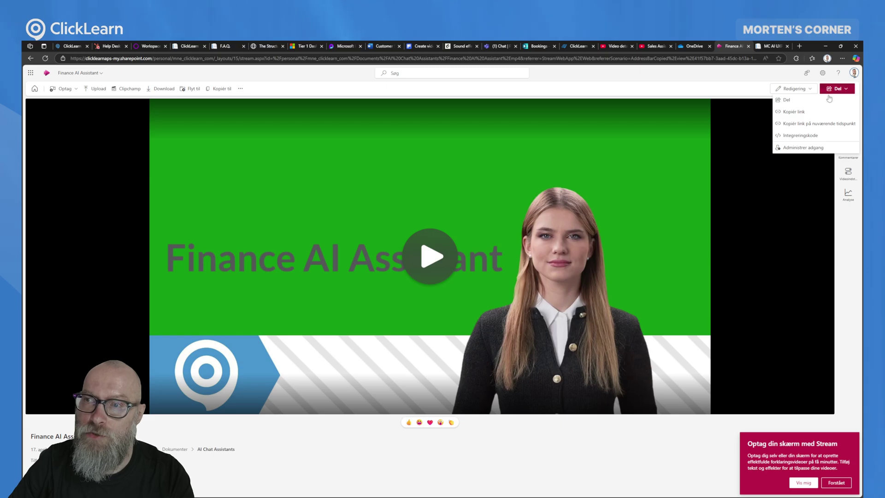
click(799, 101)
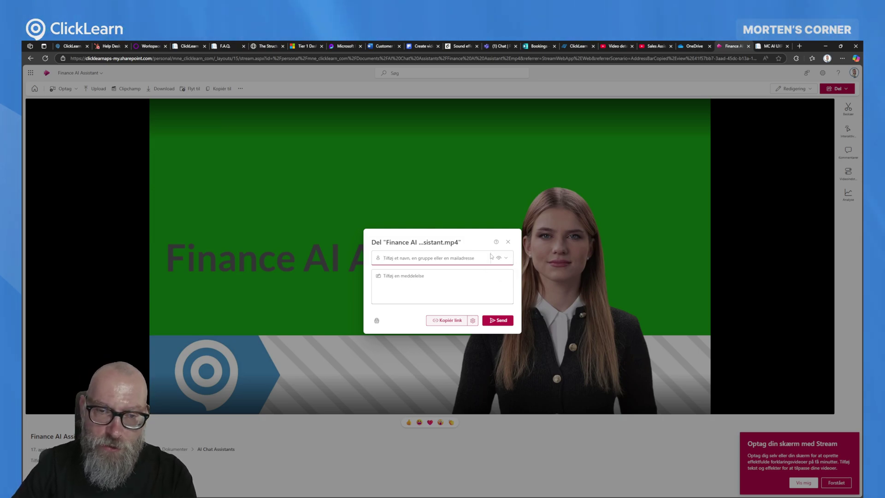
click(507, 242)
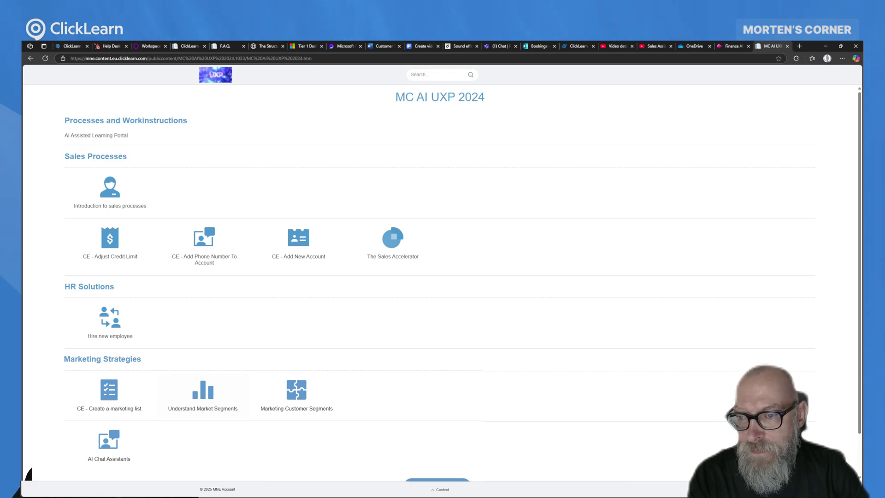
View the Finance AI Assistant video under AI Chat Assistants in the MC AI UXP 2024 portal and return to its start page
scroll(302, 339, down, 1)
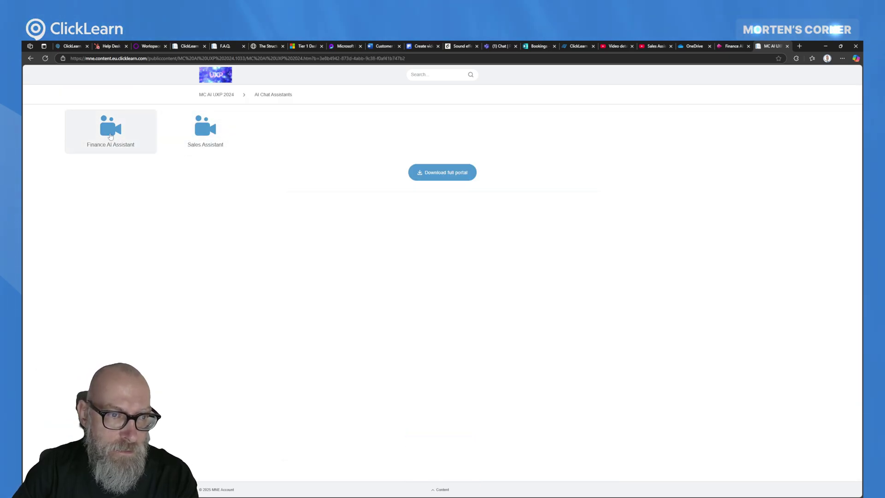
click(110, 131)
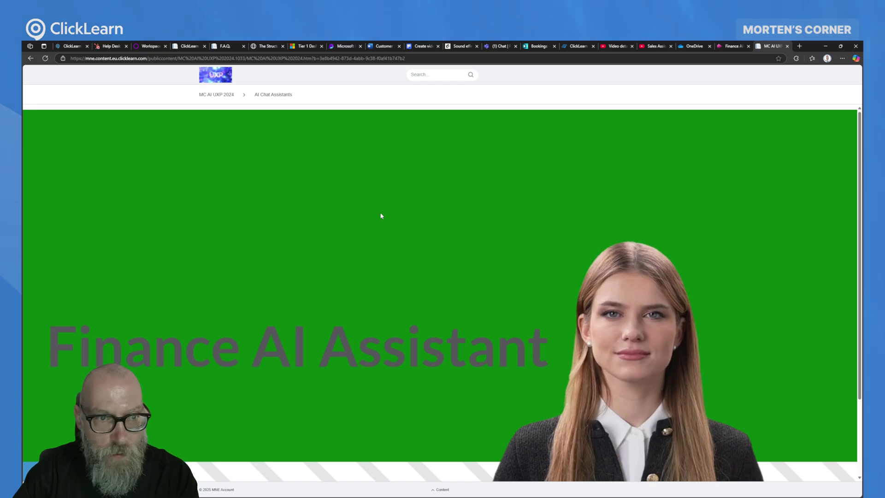
scroll(381, 215, down, 1)
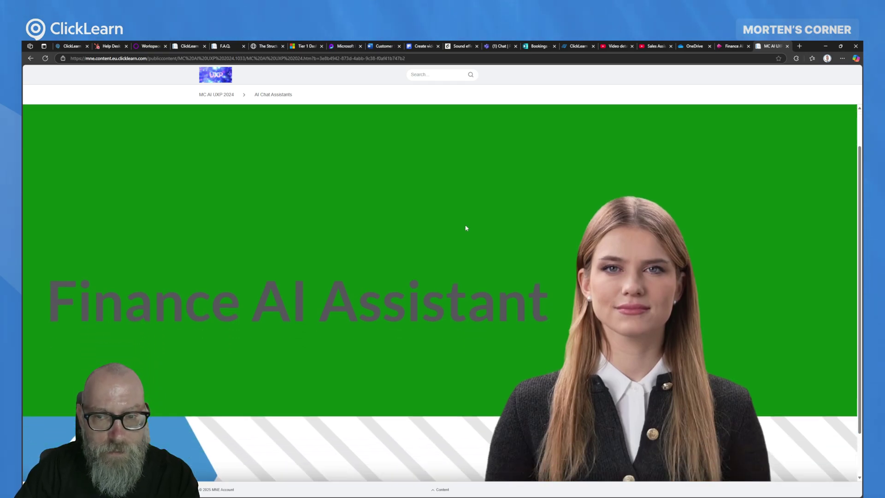
key(alt+Left)
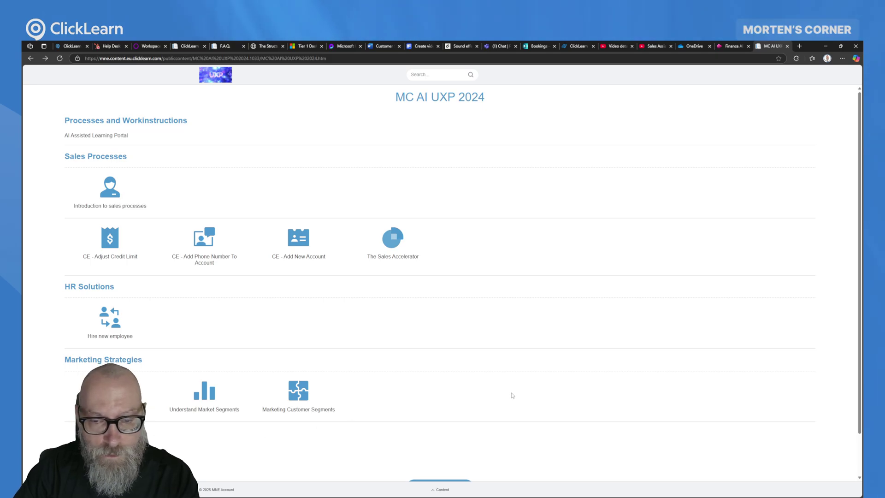
Switch to ClickLearn Studio, open the Finance AI Json asset from the Assets directory and examine its subject and description
click(511, 497)
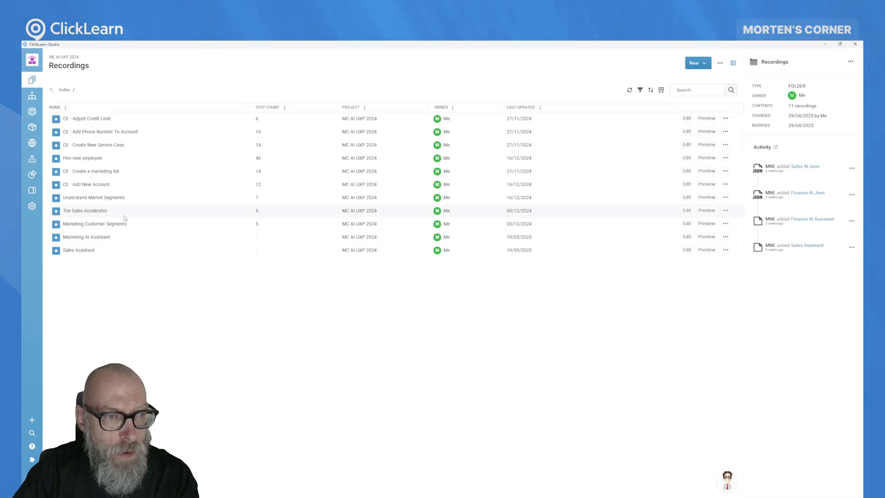
click(33, 127)
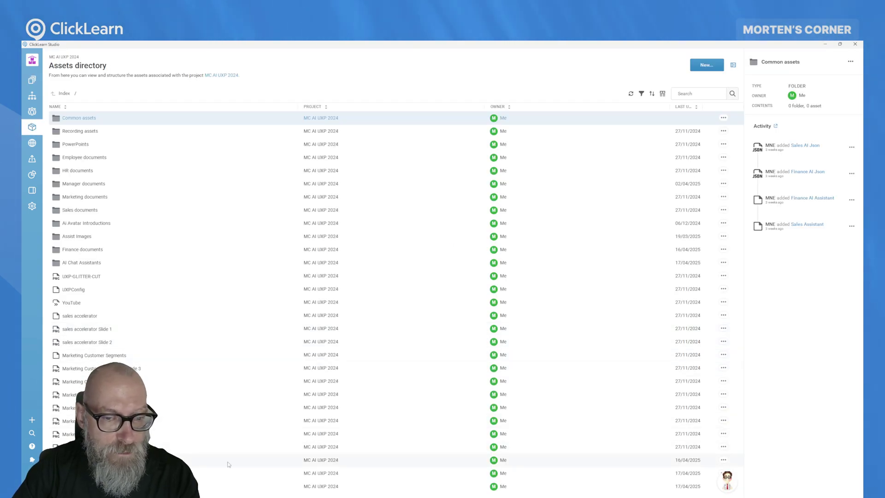
click(706, 64)
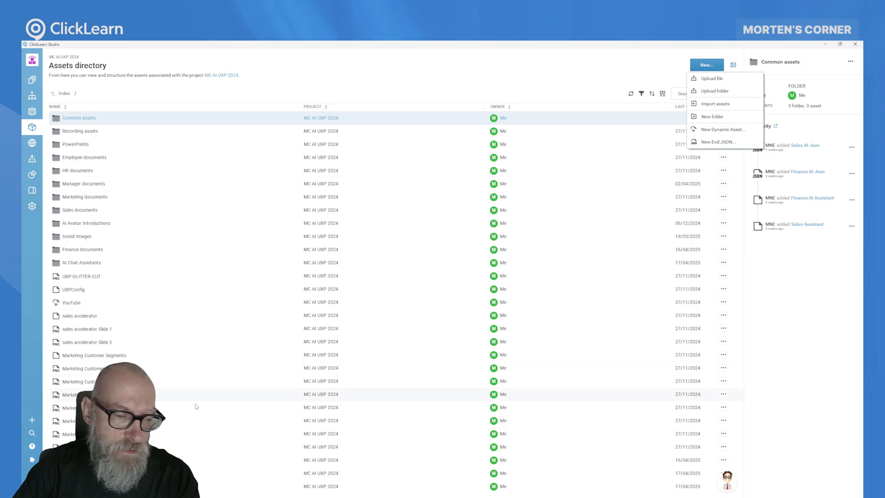
click(217, 473)
right_click(216, 475)
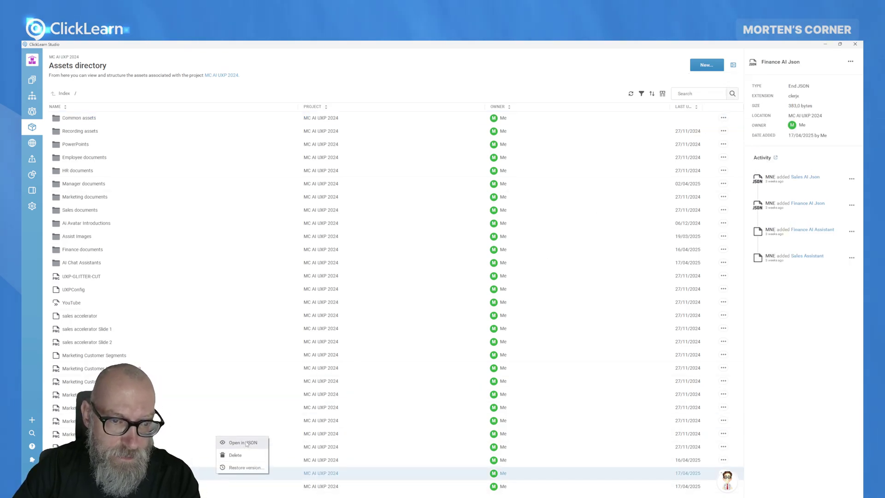
click(244, 443)
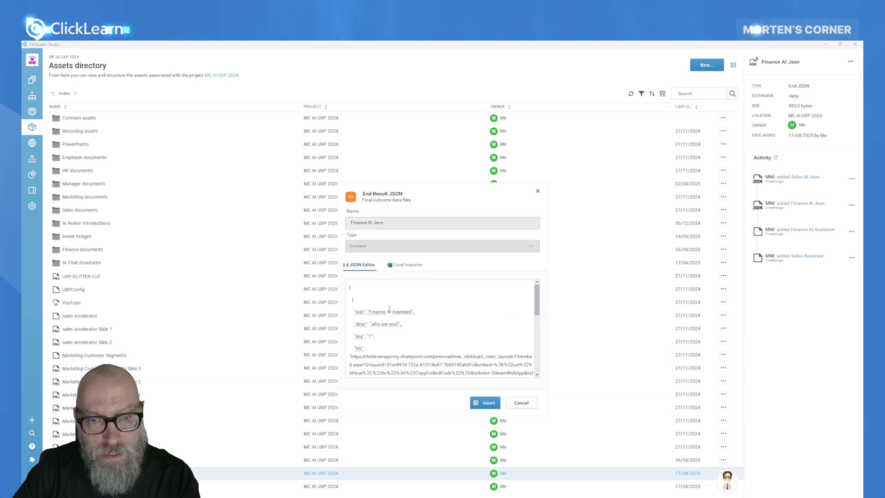
drag(370, 312, 391, 324)
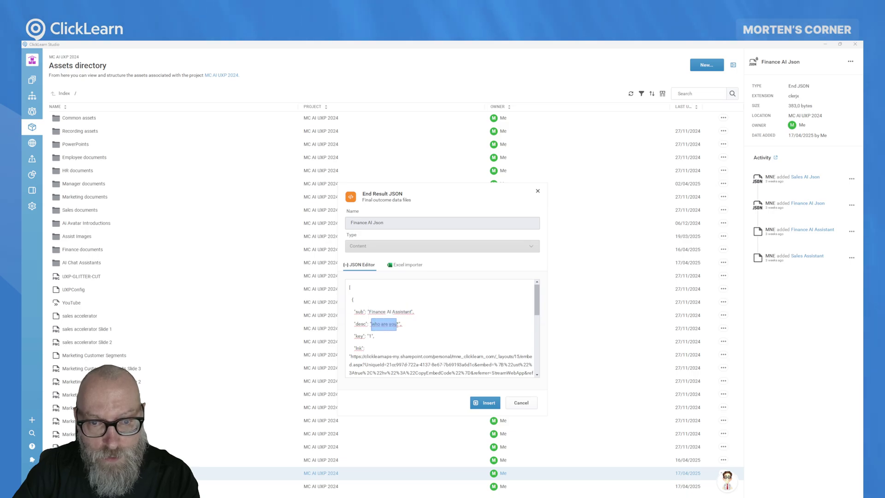
Examine the link in the Finance AI Json asset, cancel its dialog, view the EndJSONExcel-FinanceAI.xlsm workbook and return to ClickLearn Studio
scroll(435, 361, down, 1)
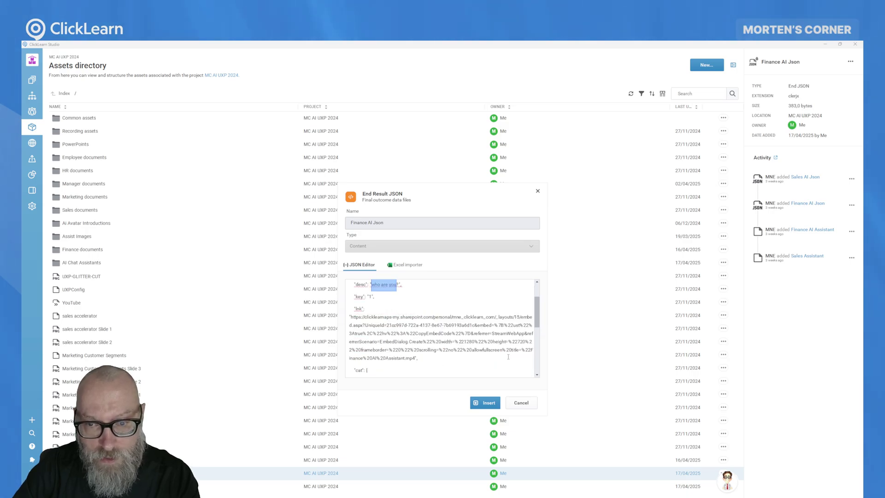
click(527, 405)
mouse_move(486, 497)
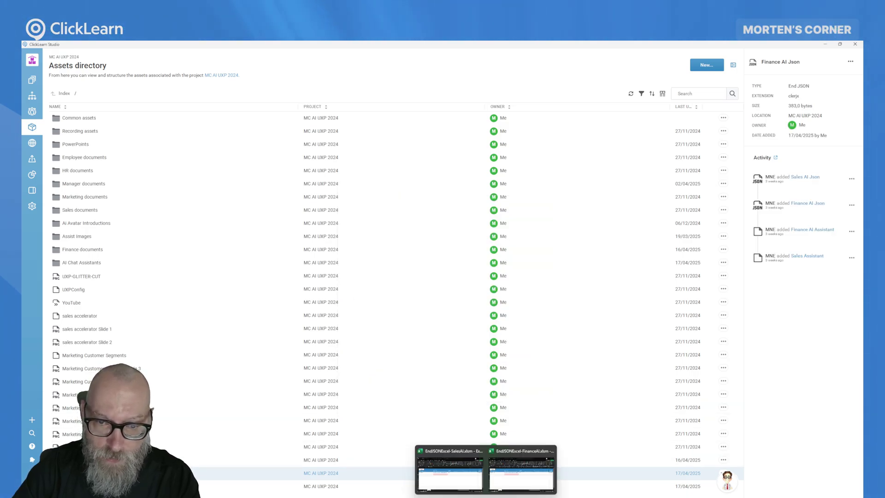
click(509, 477)
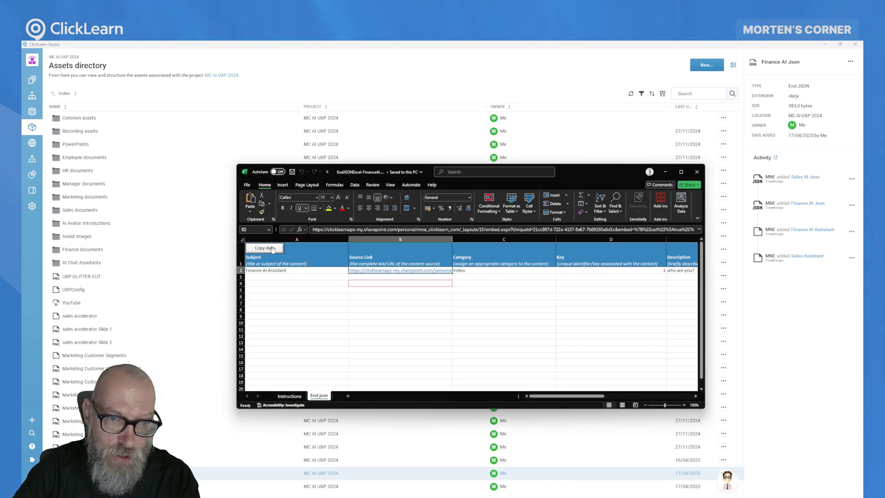
key(alt+Tab)
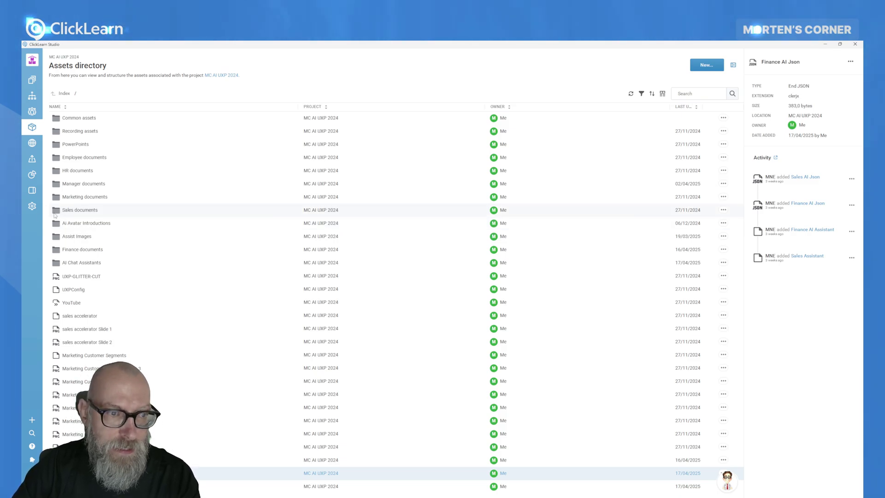
Open the Chat configuration of the User Experience Panel and expand the Custom AI Chat Assistants list
click(32, 190)
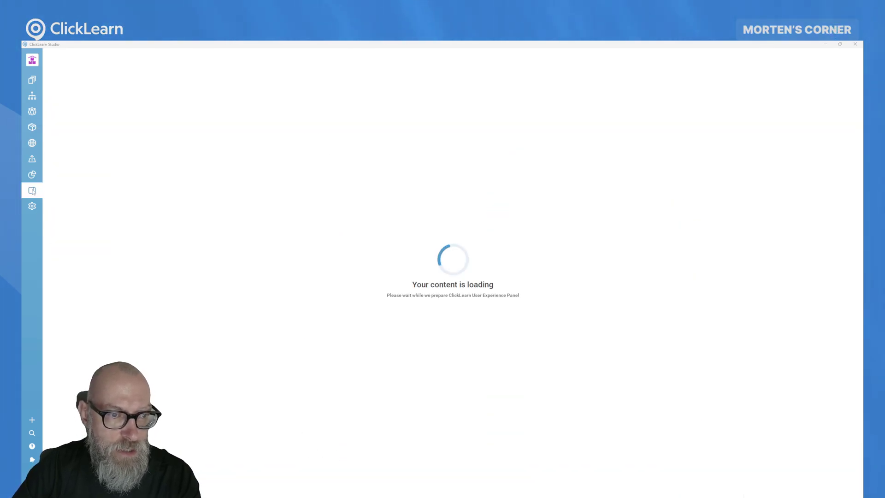
click(79, 104)
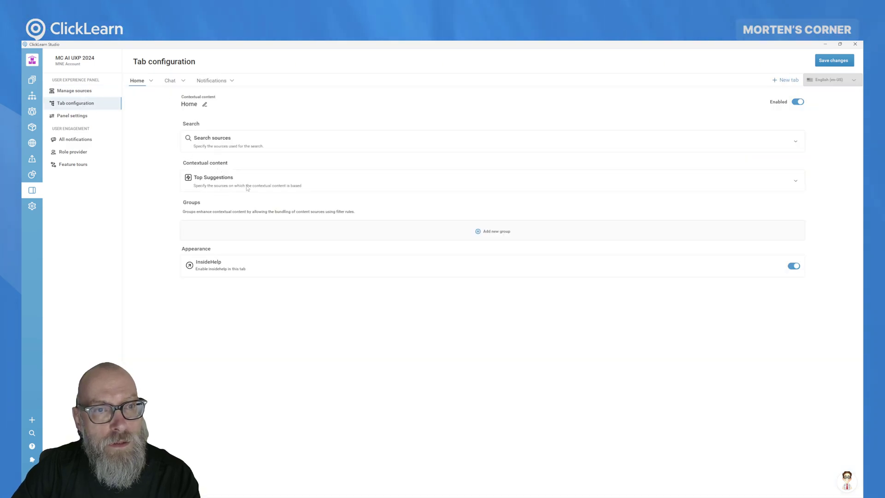
click(170, 80)
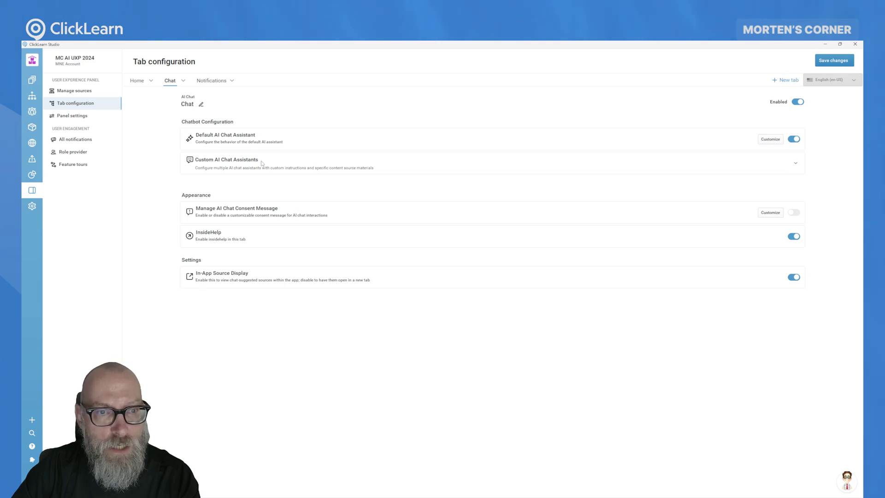
click(262, 164)
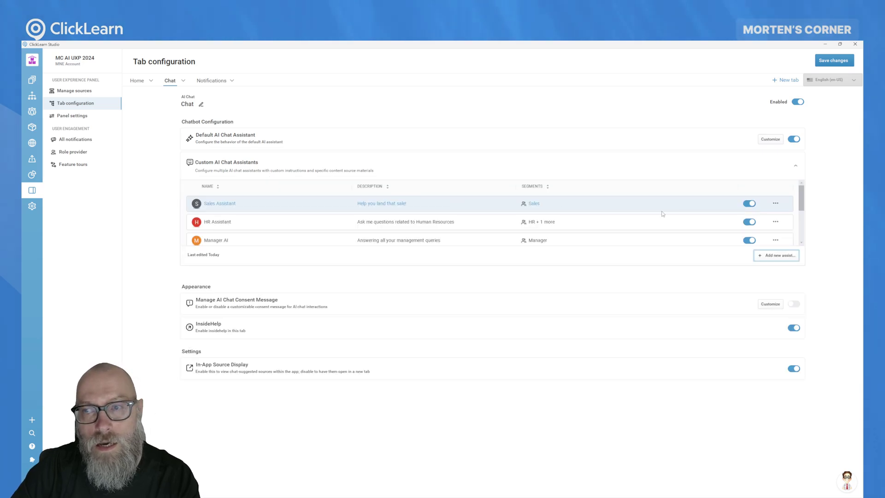
Open the Sales Assistant's settings, examine its source content and segment options and close the dialog
click(776, 204)
click(788, 211)
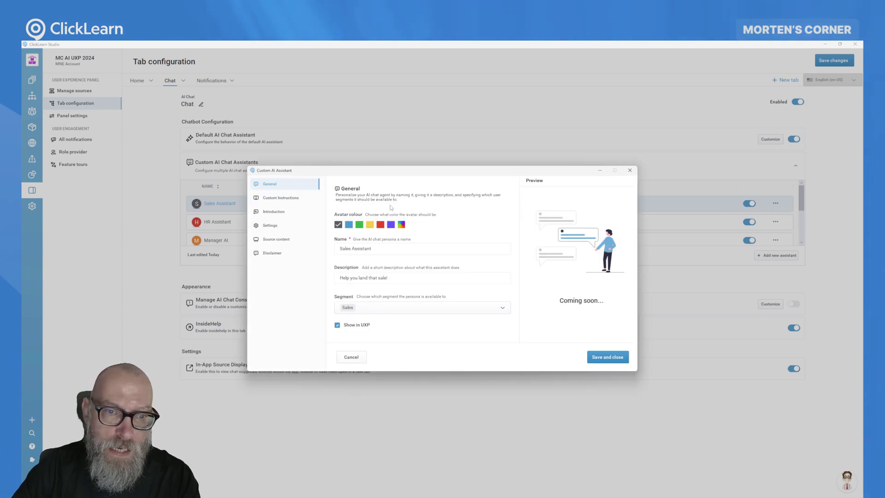
click(284, 241)
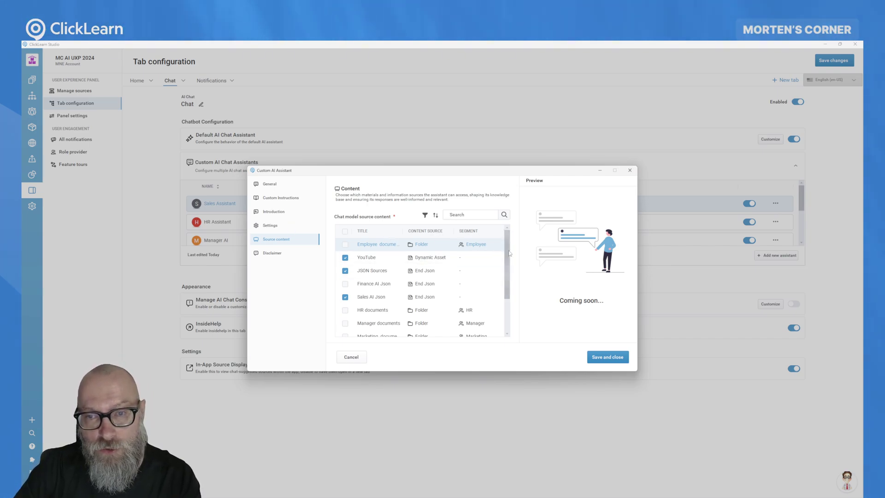
scroll(422, 281, down, 2)
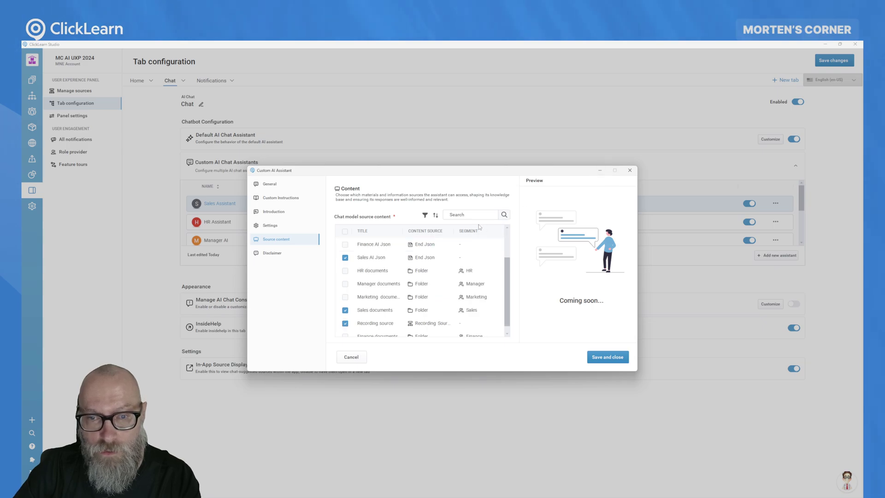
click(270, 184)
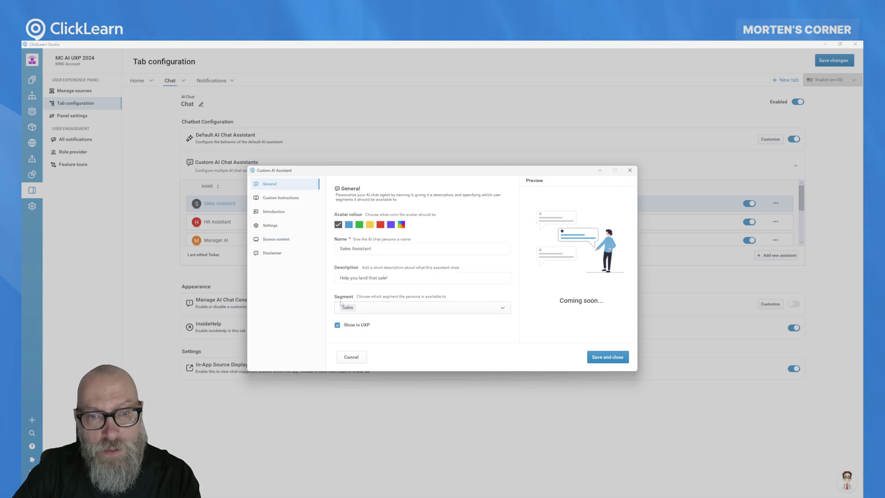
click(369, 305)
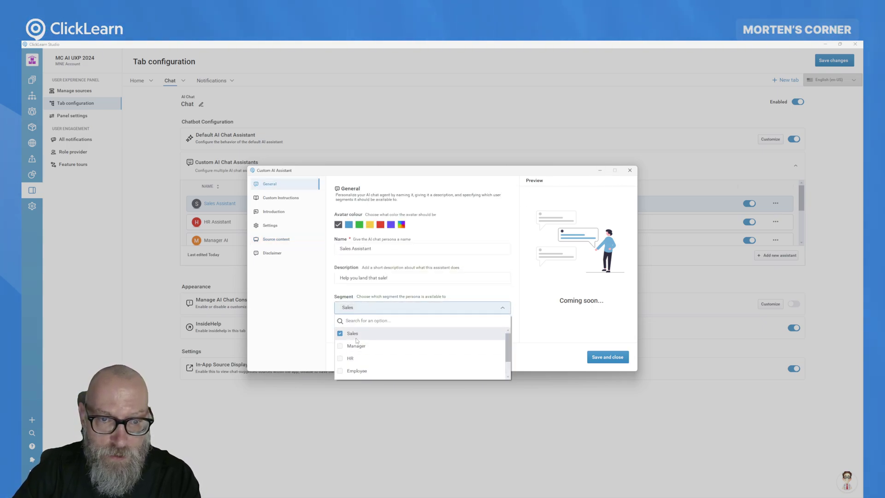
click(392, 291)
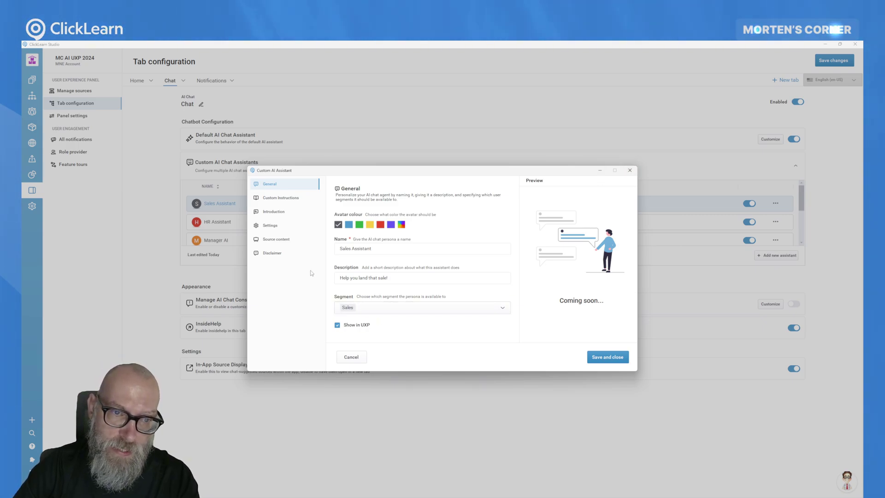
click(631, 171)
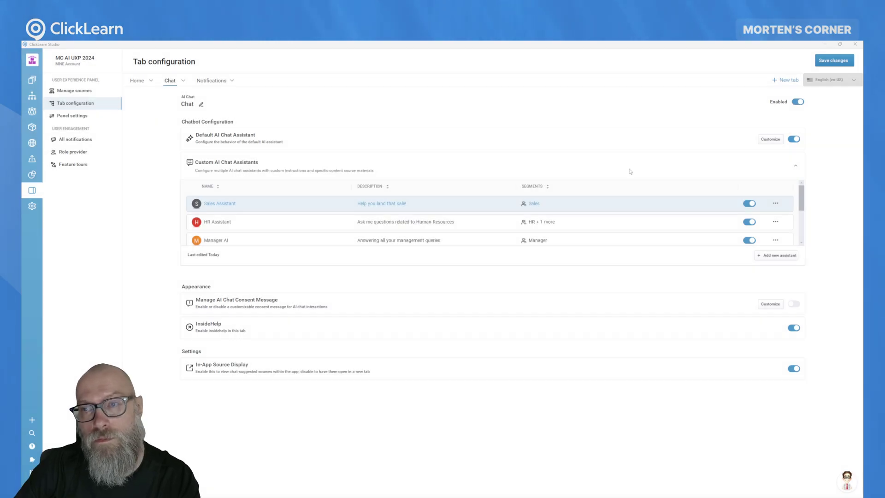
Open the settings of the Finance AI Assistant and examine its segment and source content selection
scroll(263, 207, down, 3)
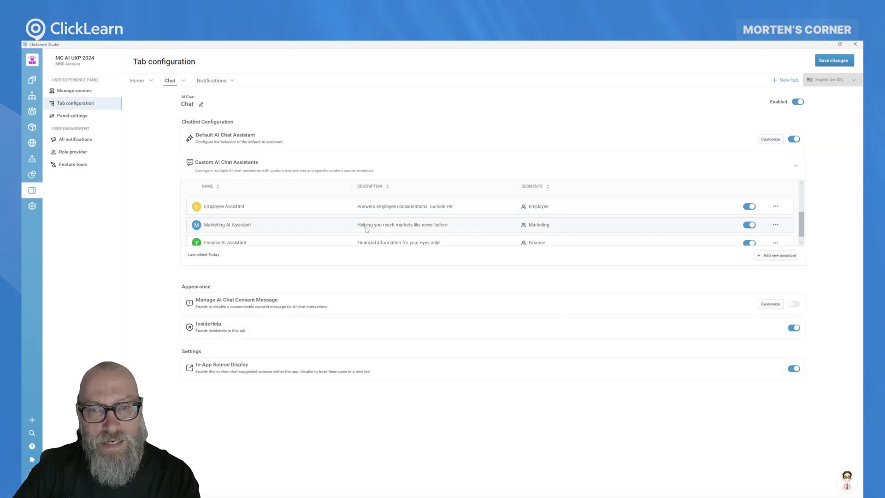
scroll(367, 233, down, 1)
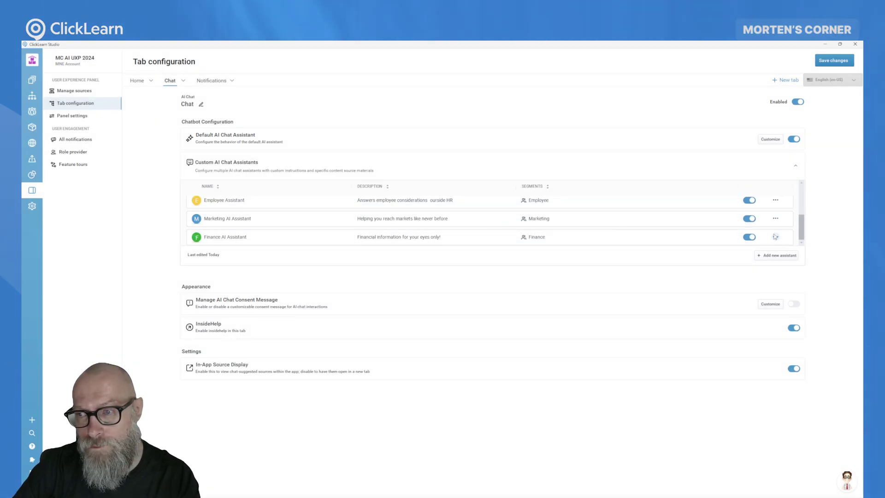
click(776, 237)
click(783, 245)
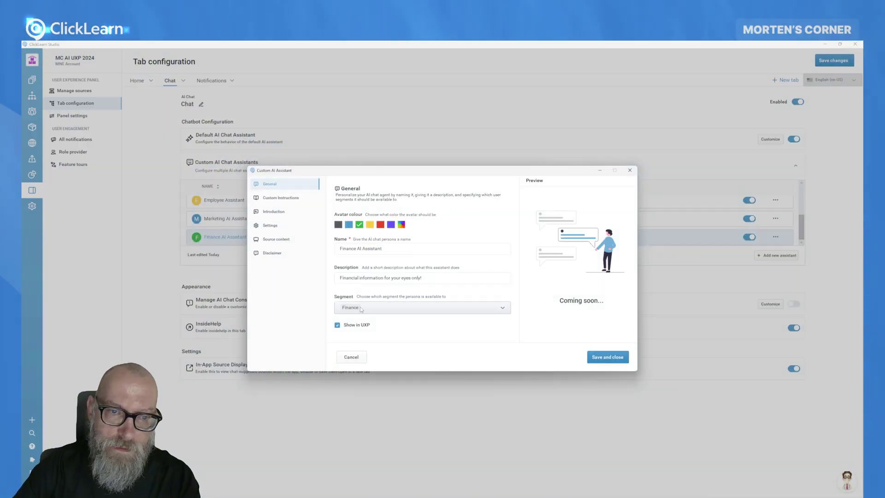
click(280, 240)
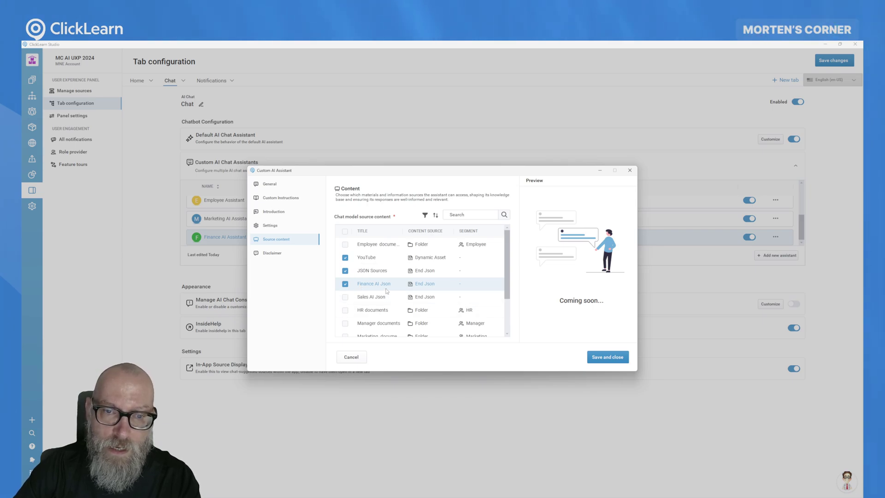
scroll(387, 291, down, 2)
scroll(391, 278, up, 2)
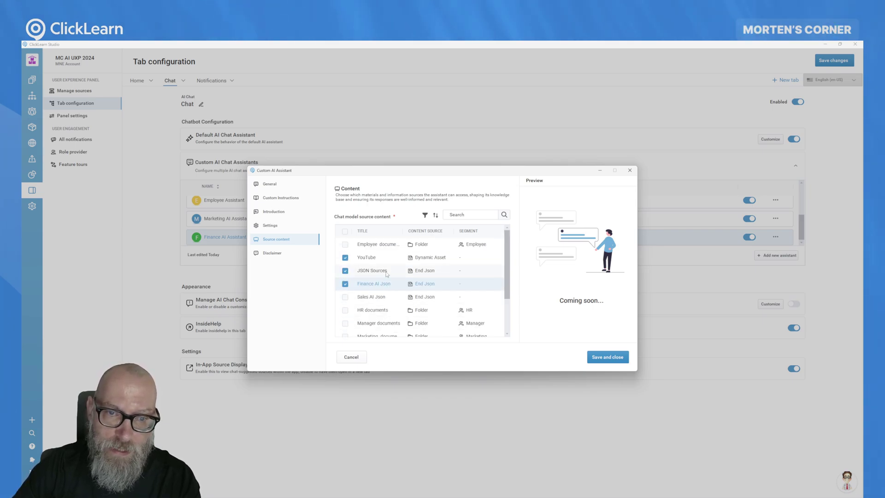
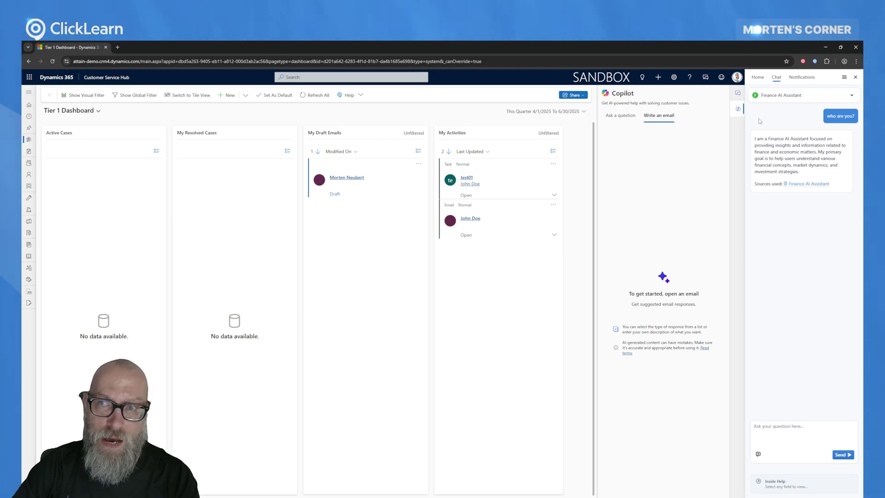
Switch to Dynamics 365, view the list of available chat assistants, visit the help panel's home view and reopen the chat
click(800, 96)
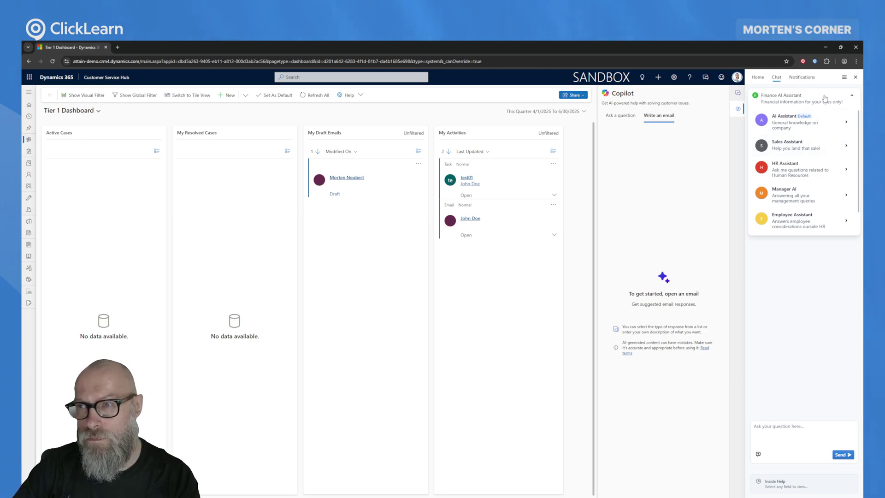
click(847, 97)
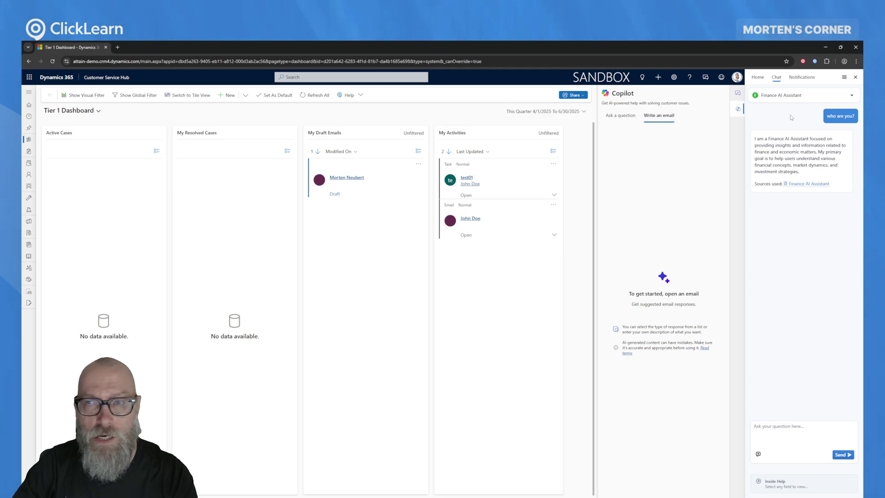
click(782, 96)
click(757, 77)
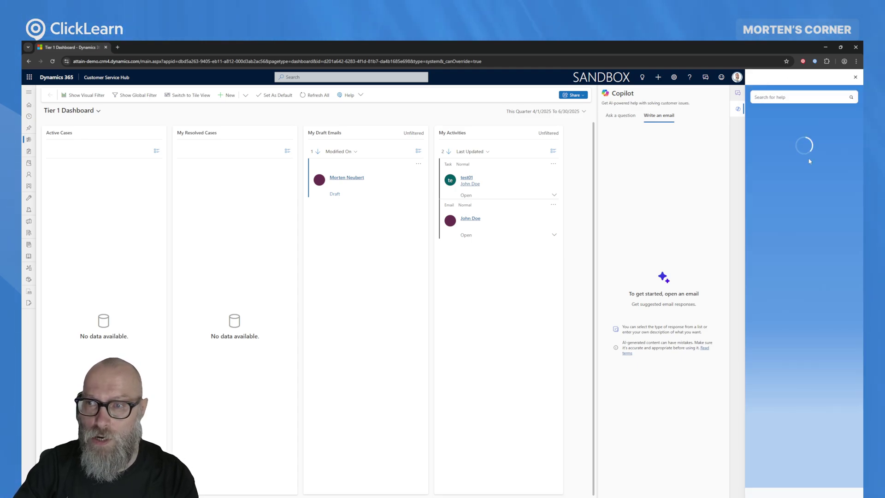
click(776, 77)
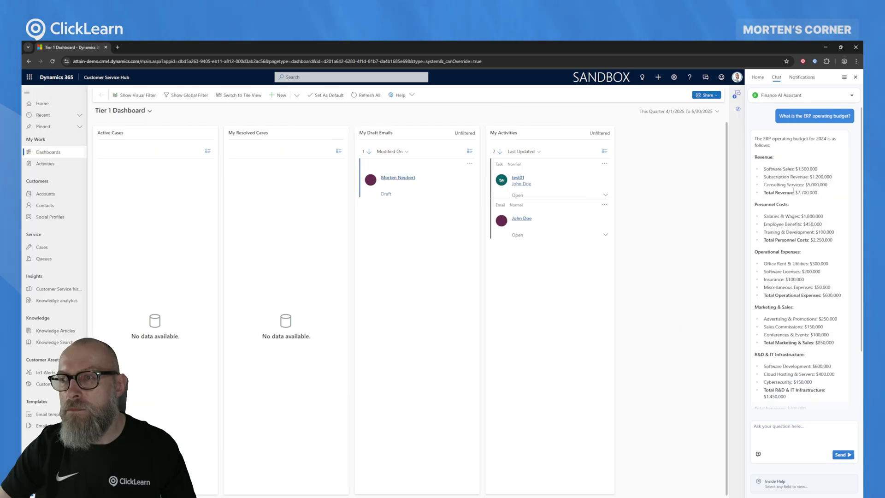
Examine the Finance AI Assistant's answer about the ERP operating budget, including the personnel costs and the source used
scroll(793, 190, down, 2)
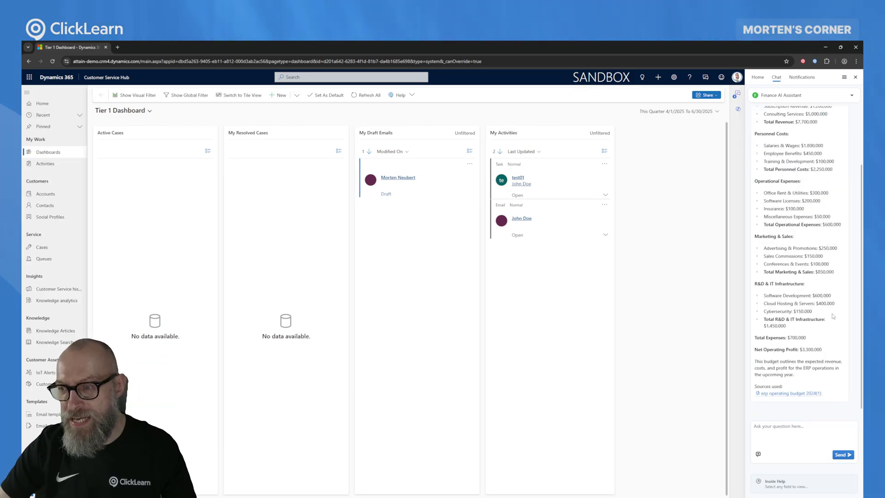
scroll(800, 396, up, 3)
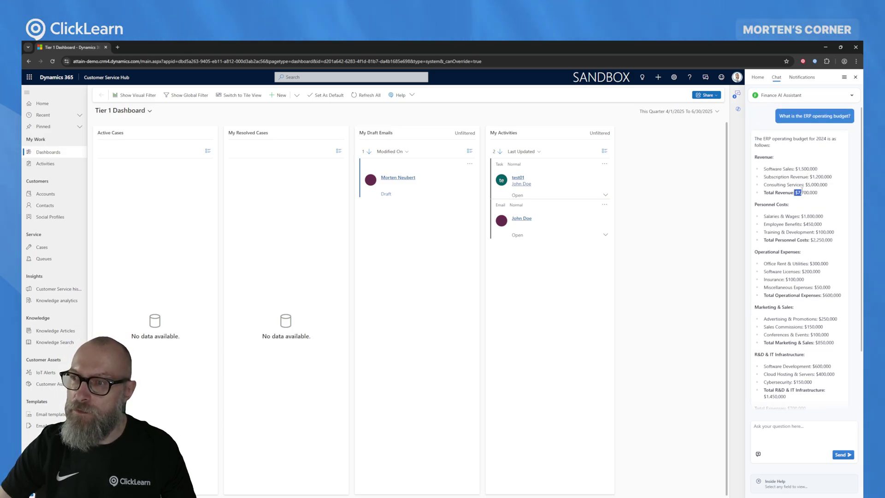
drag(764, 216, 822, 215)
scroll(805, 185, down, 2)
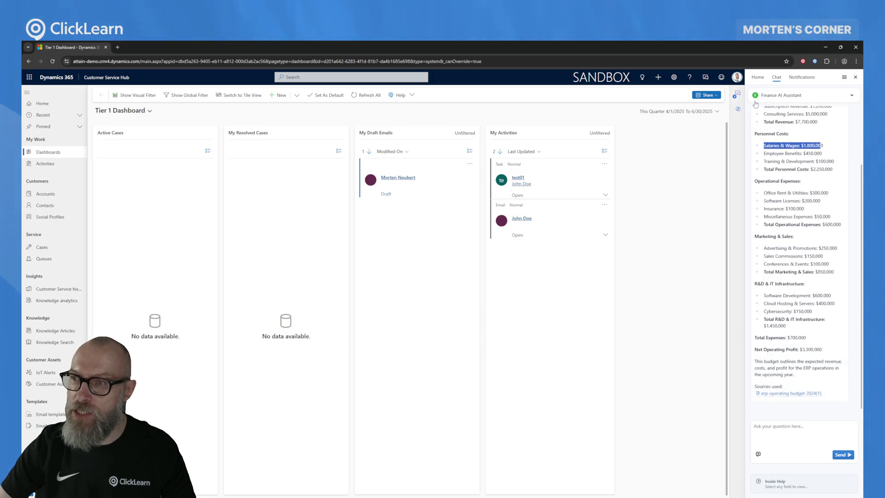
click(808, 185)
scroll(810, 177, up, 2)
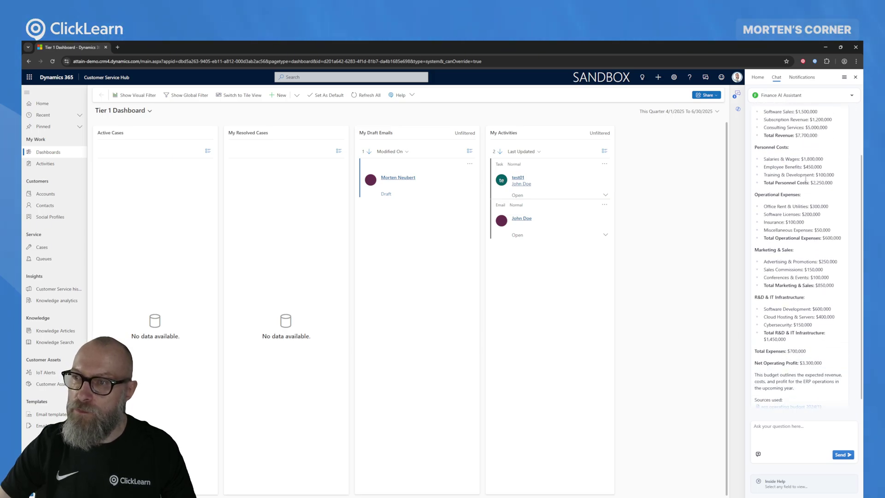
Copy the question "What is the ERP operating budget?" from the chat and switch to the HR Assistant
drag(778, 117, 847, 119)
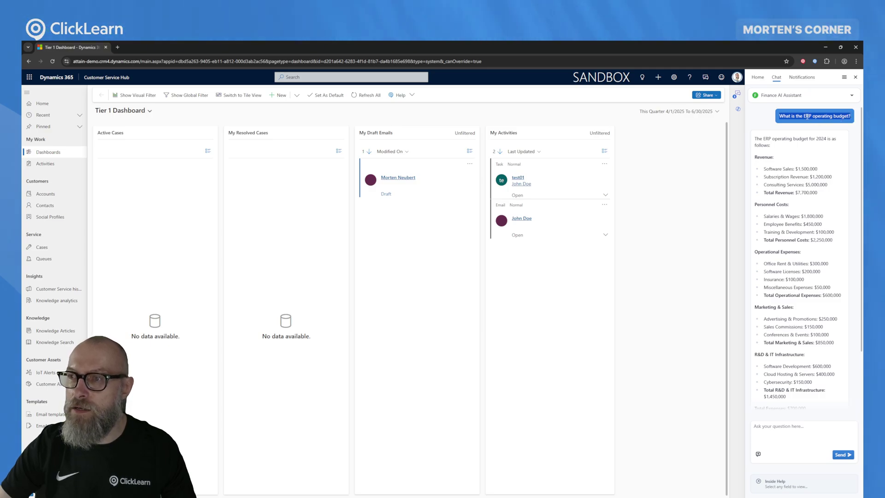
right_click(824, 118)
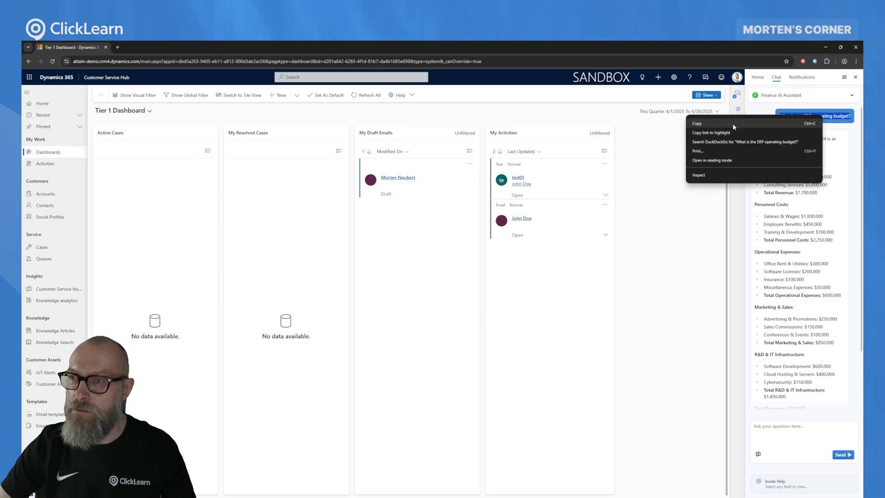
click(761, 122)
click(808, 96)
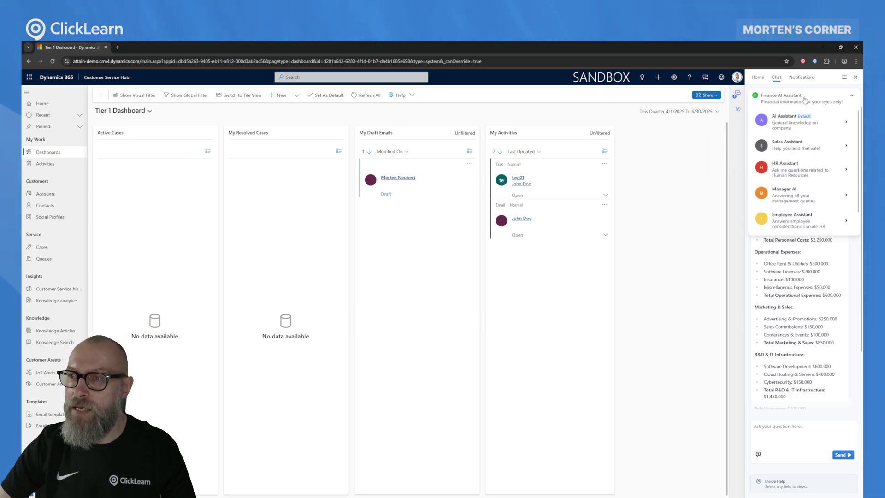
click(797, 175)
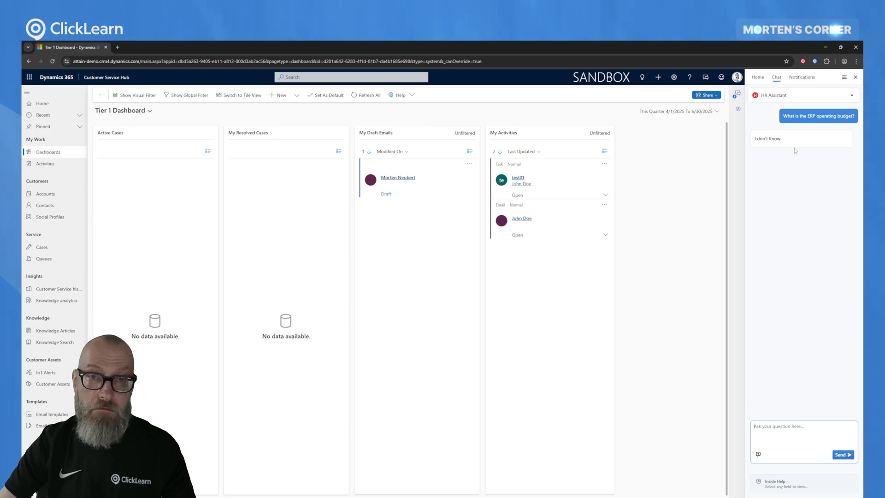
View the list of other AI assistants and close it, keeping the HR Assistant selected
click(784, 96)
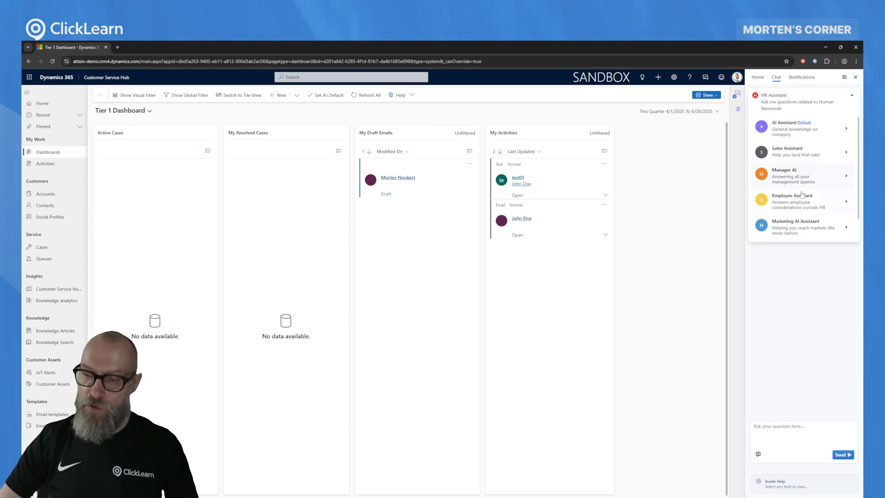
scroll(793, 133, down, 1)
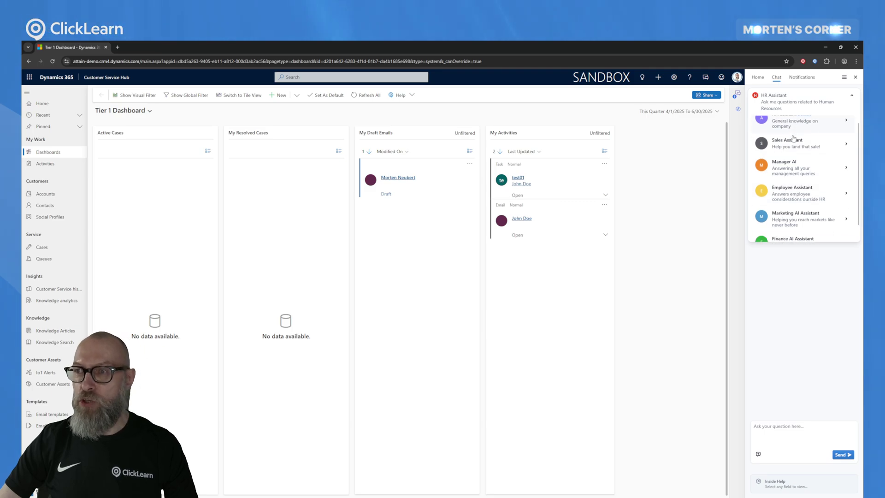
click(786, 109)
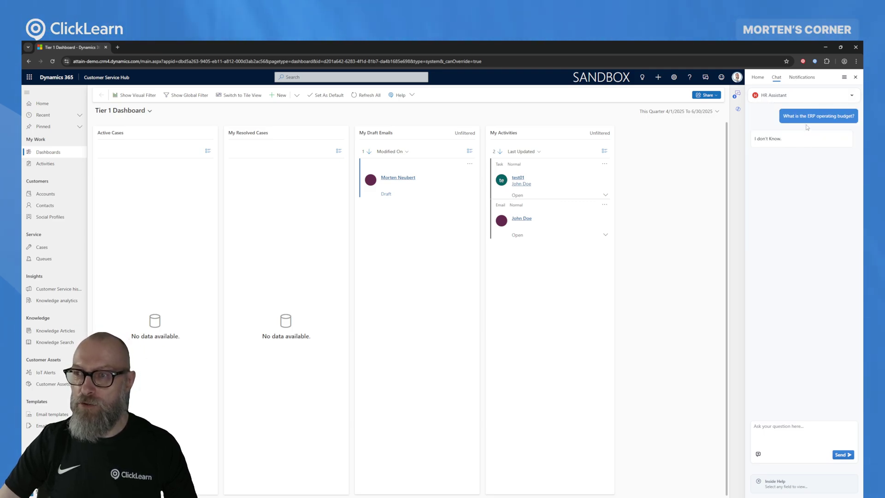